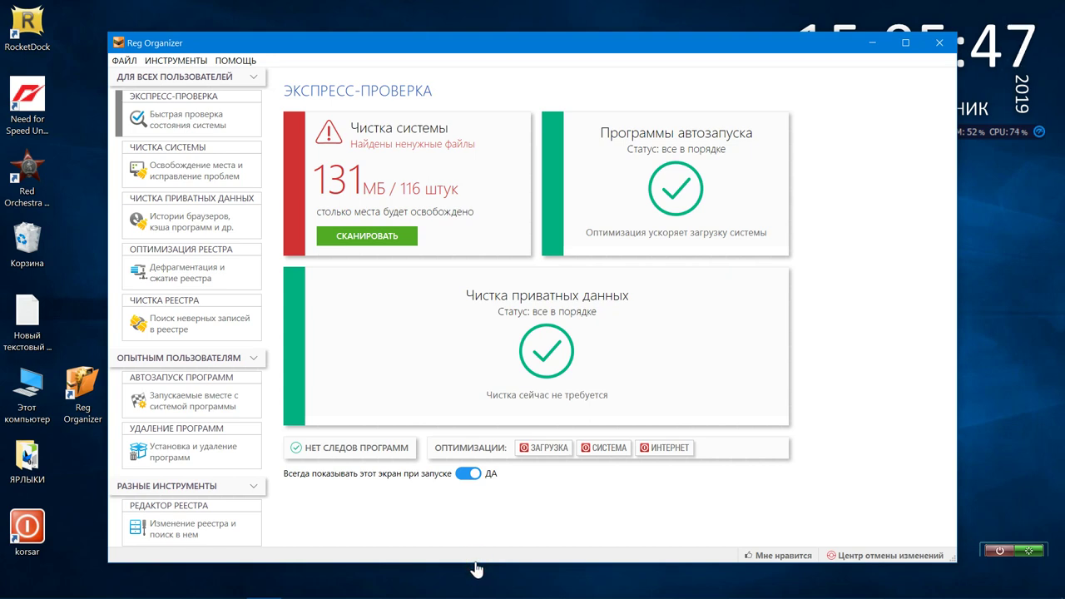
# Step: Make the program window slightly taller and disable the splash screen at startup in the general settings
pyautogui.moveTo(478, 566); pyautogui.dragTo(477, 582)
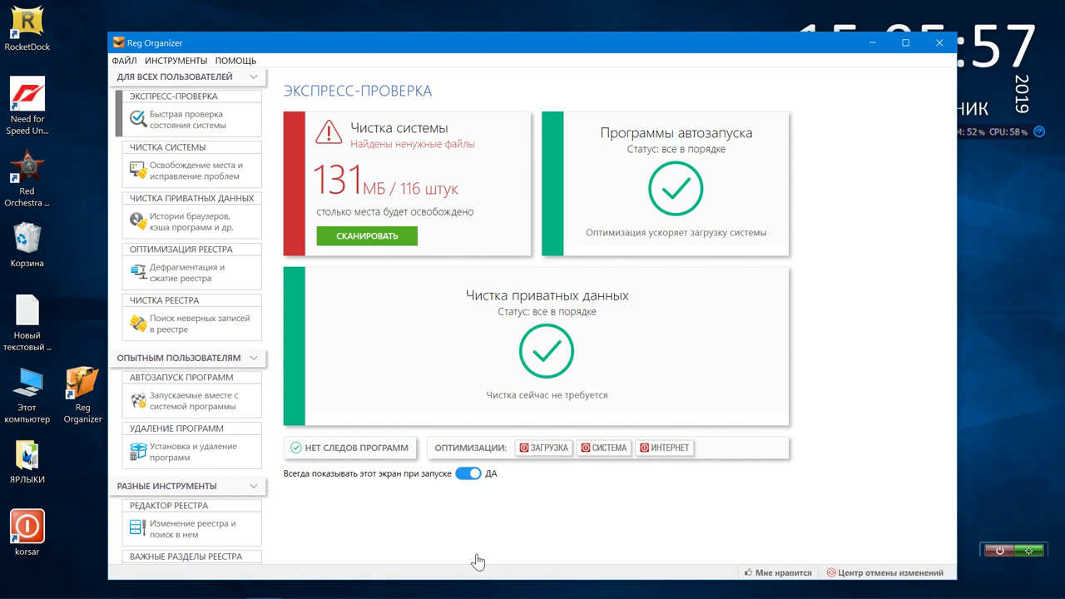
pyautogui.click(123, 61)
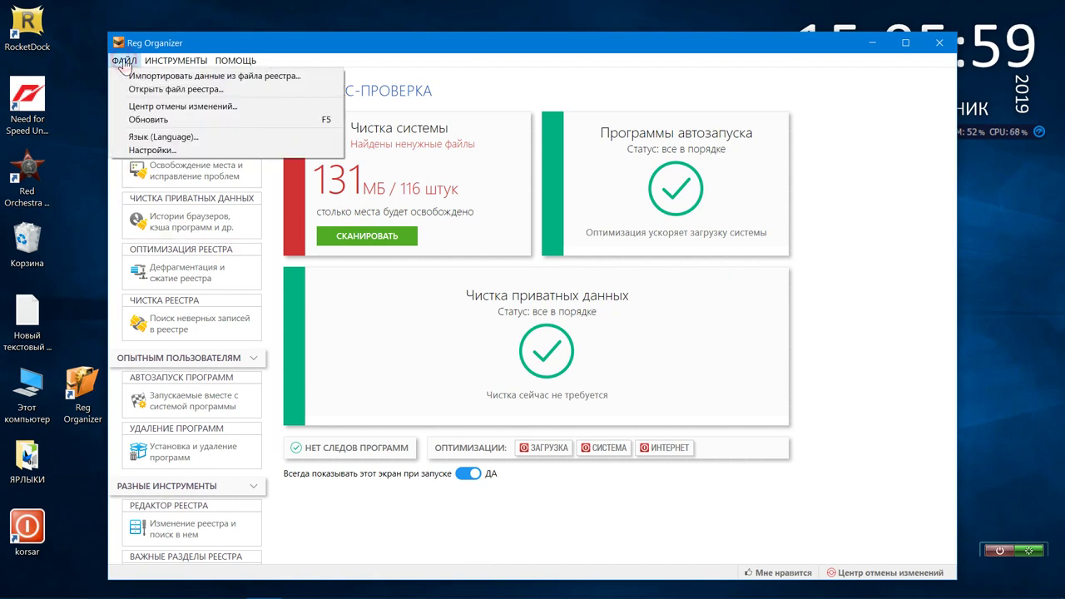
pyautogui.click(153, 149)
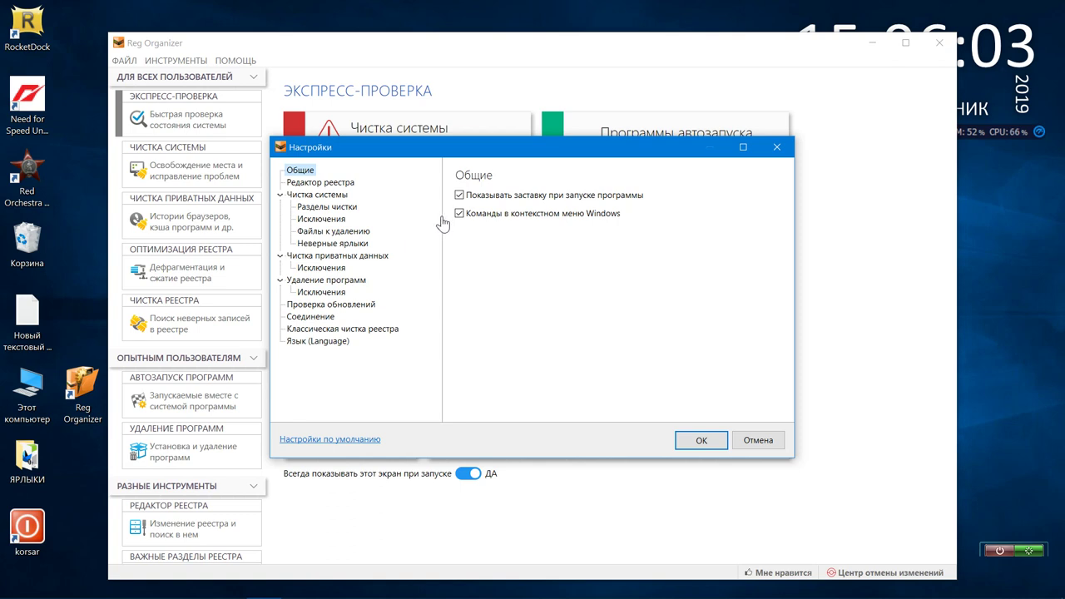
pyautogui.click(459, 194)
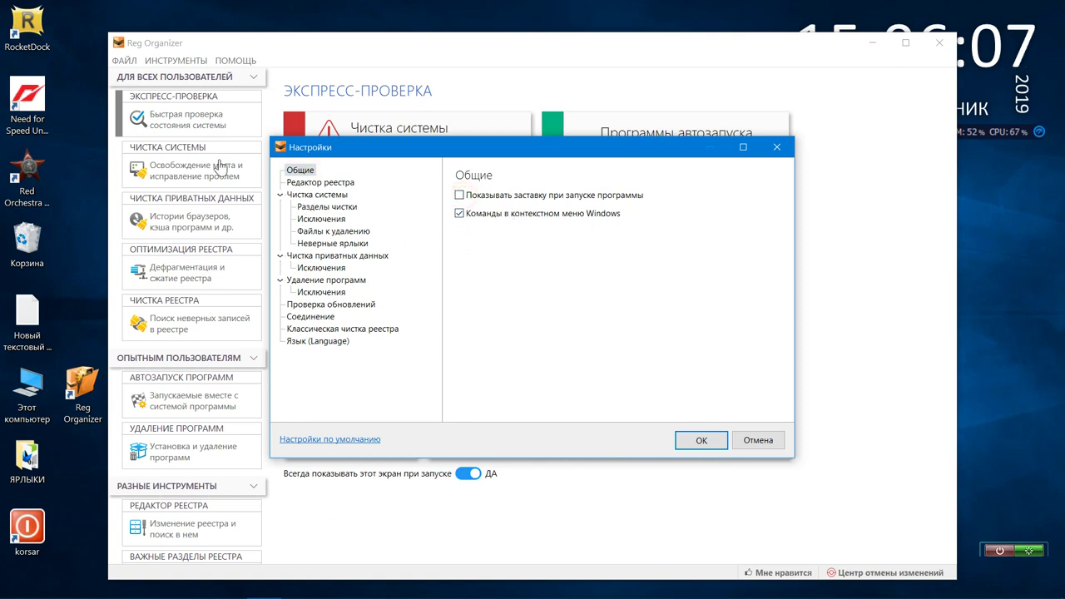
# Step: Examine the context menu commands offered for the Need for Speed Undercover desktop shortcut
pyautogui.rightClick(28, 104)
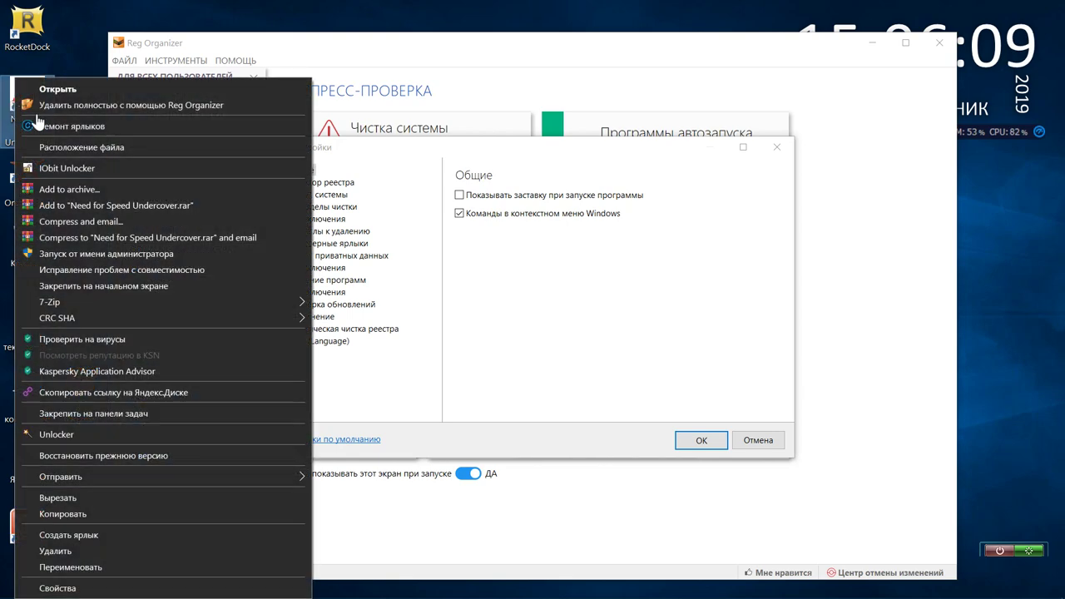
pyautogui.click(89, 55)
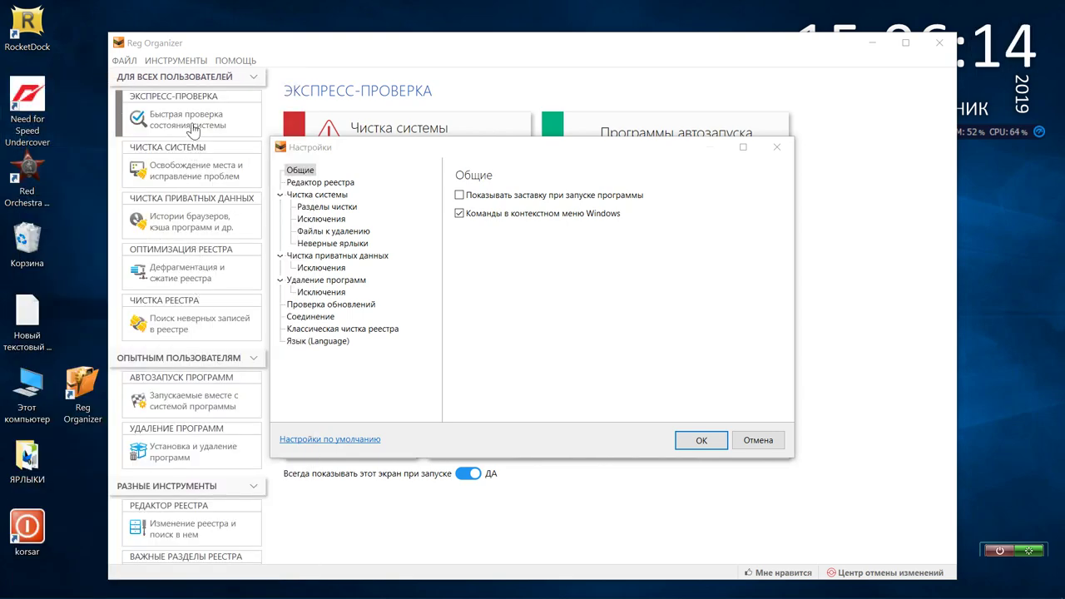
# Step: Enable scanning of "Старые файлы драйверов" and "Старые файлы обновлений" in the system cleaning sections
pyautogui.click(307, 184)
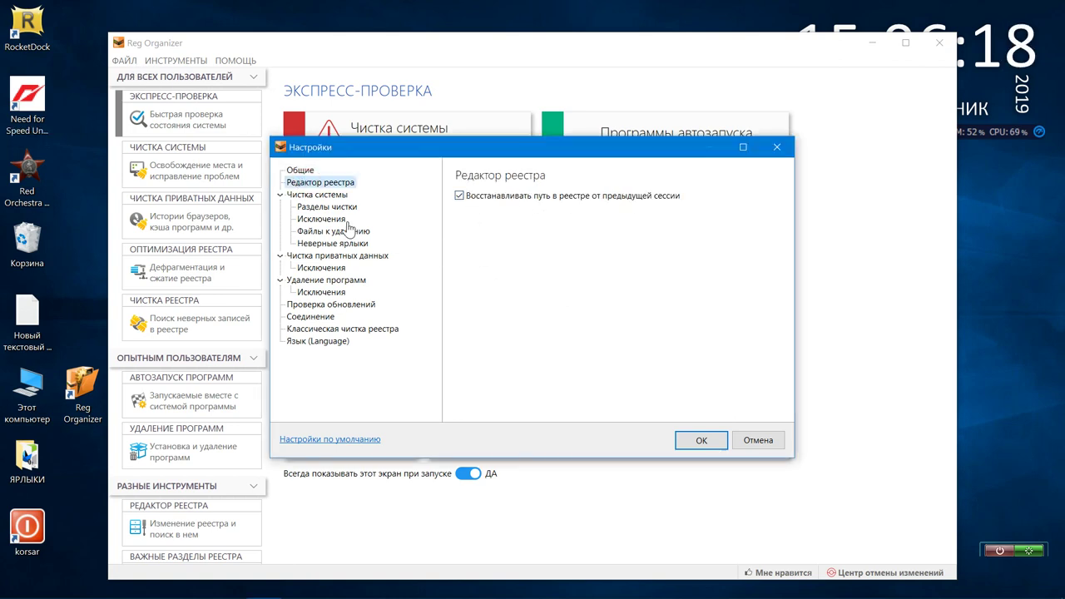
pyautogui.click(324, 197)
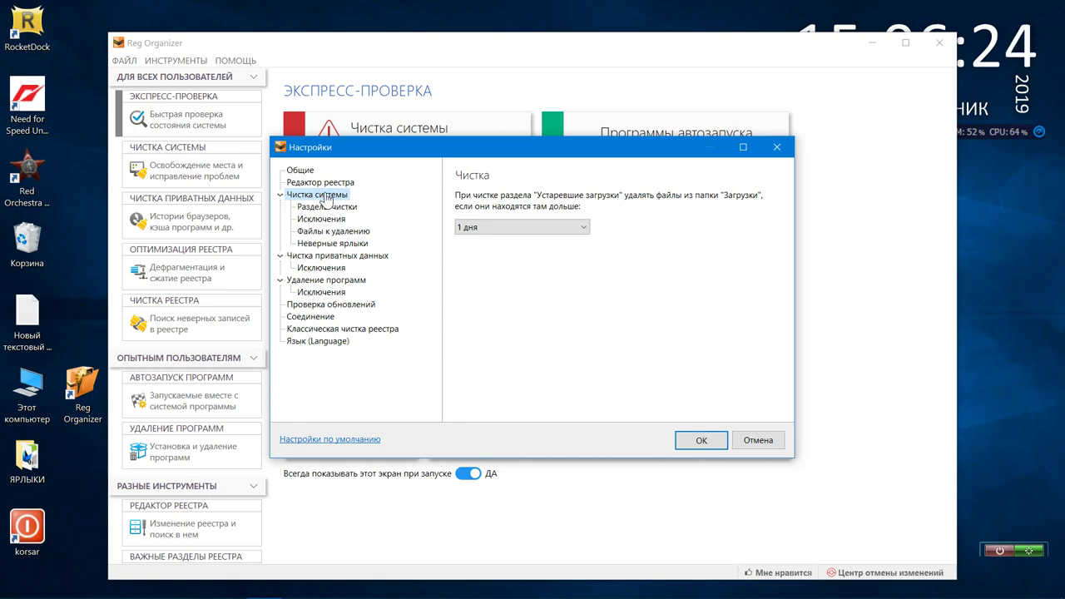
pyautogui.click(333, 208)
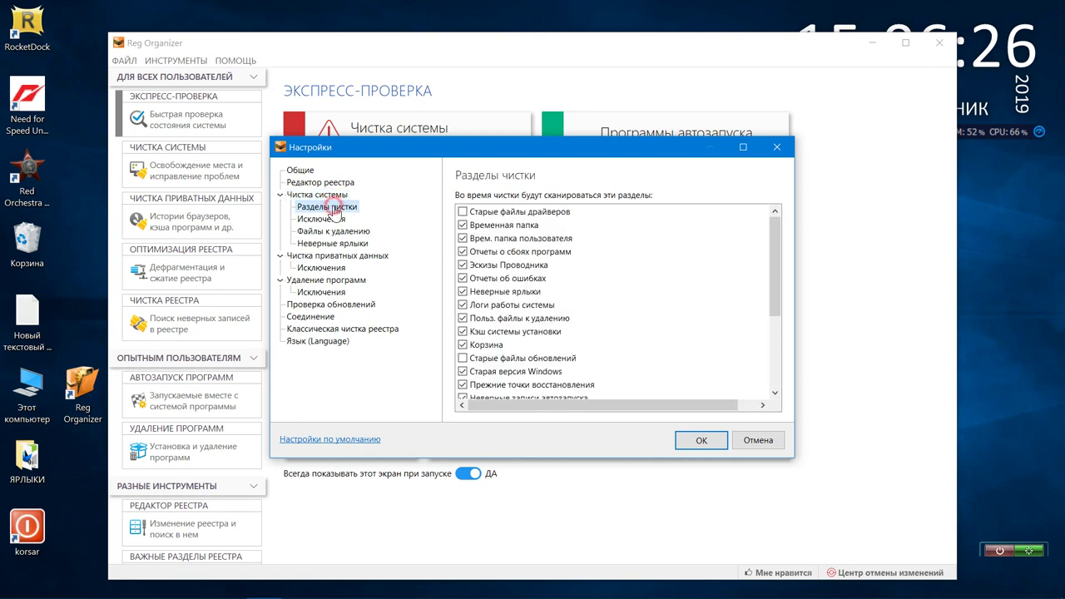
pyautogui.scroll(-3, 542, 239)
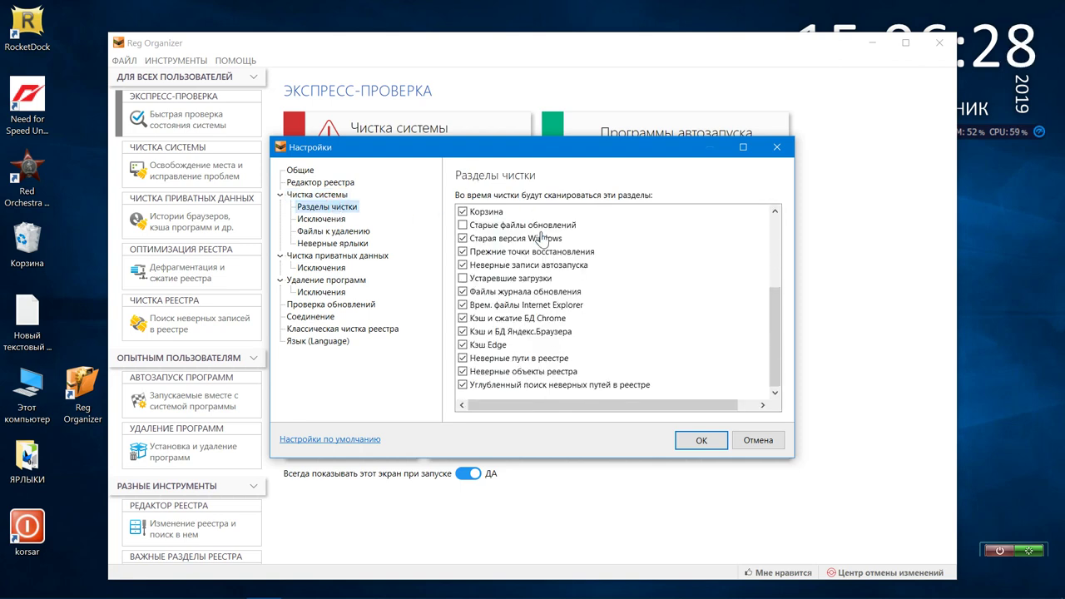
pyautogui.scroll(4, 577, 399)
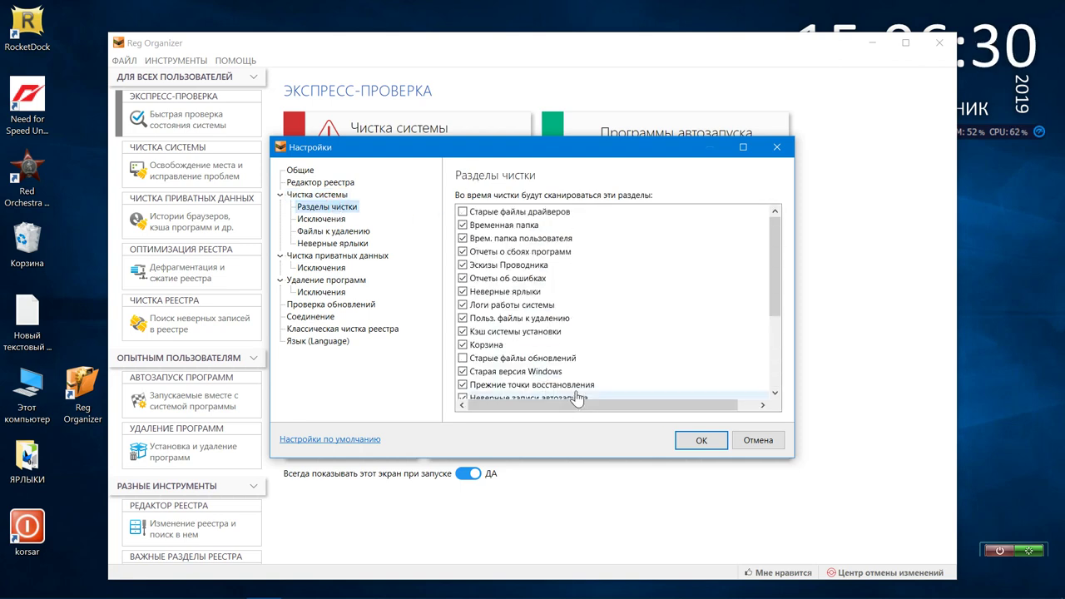
pyautogui.click(464, 212)
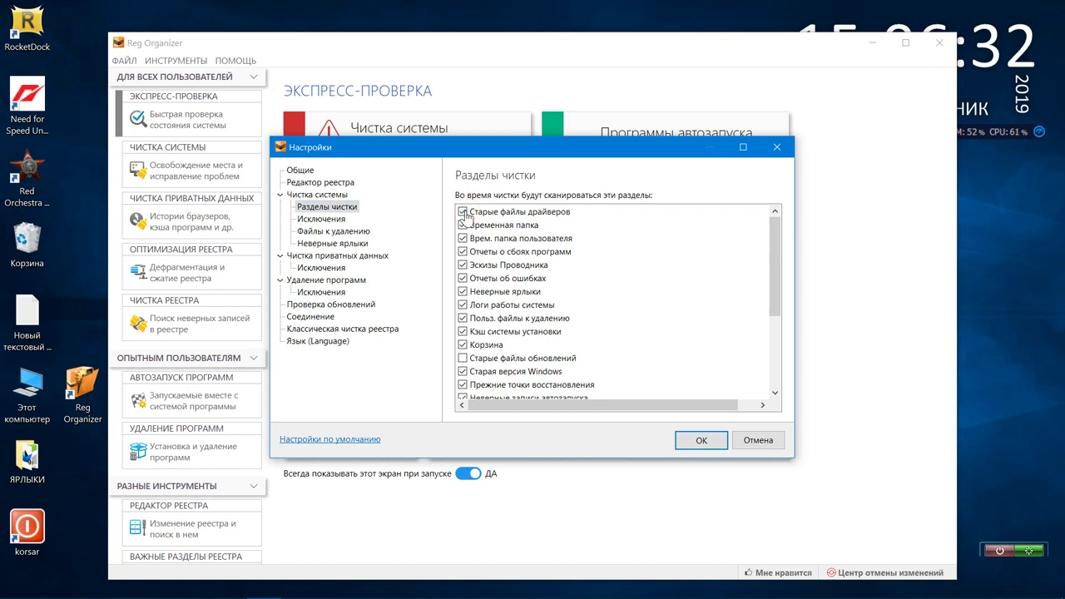
pyautogui.scroll(-1, 500, 270)
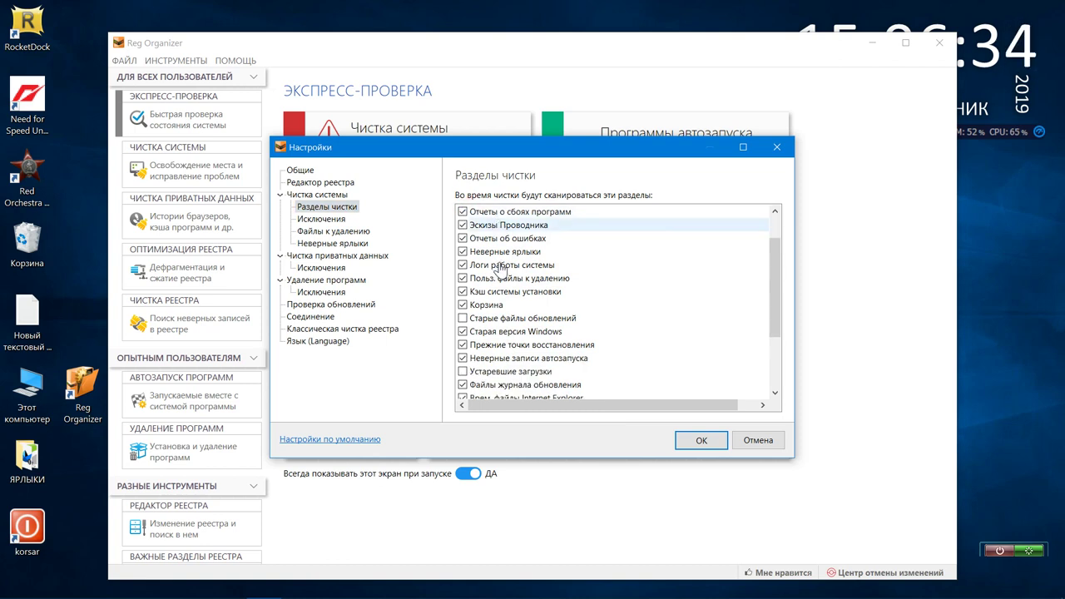
pyautogui.click(462, 319)
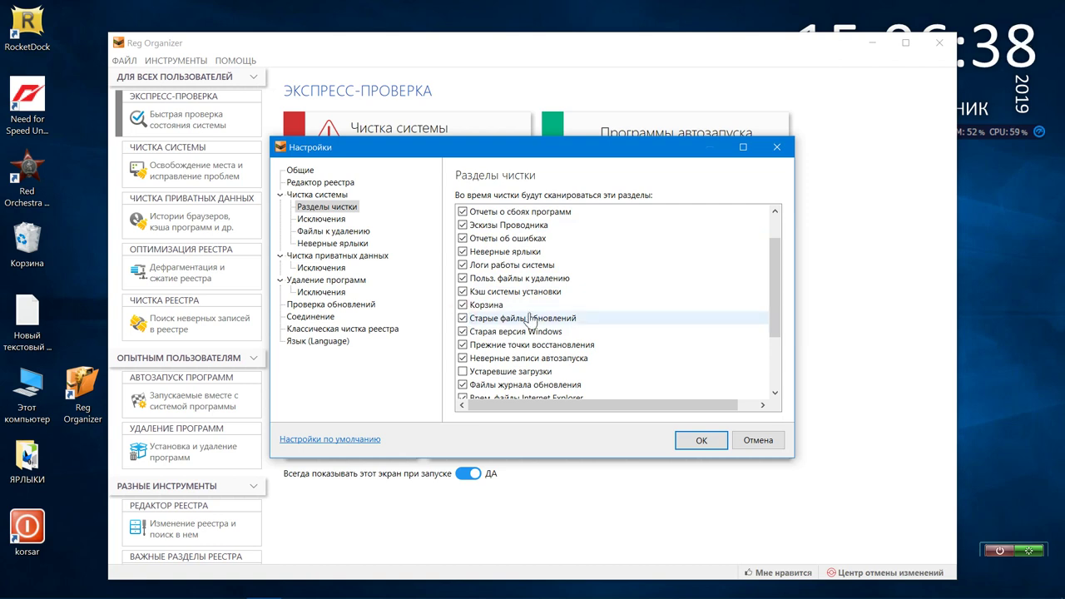
pyautogui.scroll(-2, 535, 320)
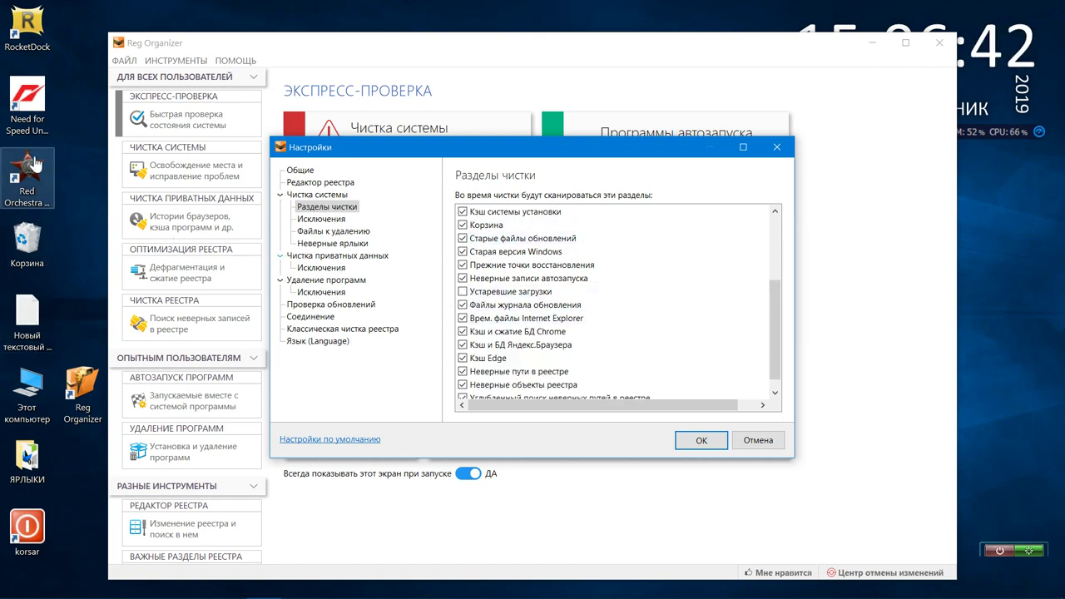
# Step: Switch to File Explorer to view the Downloads folder and local disk G:, and close it
pyautogui.click(34, 384)
pyautogui.doubleClick(35, 384)
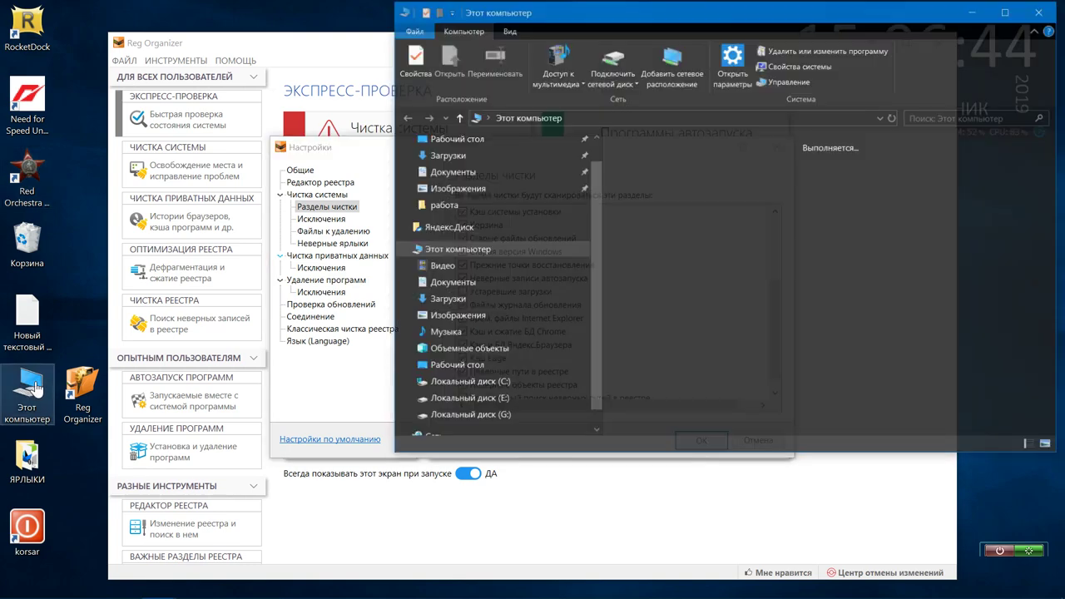
pyautogui.click(446, 156)
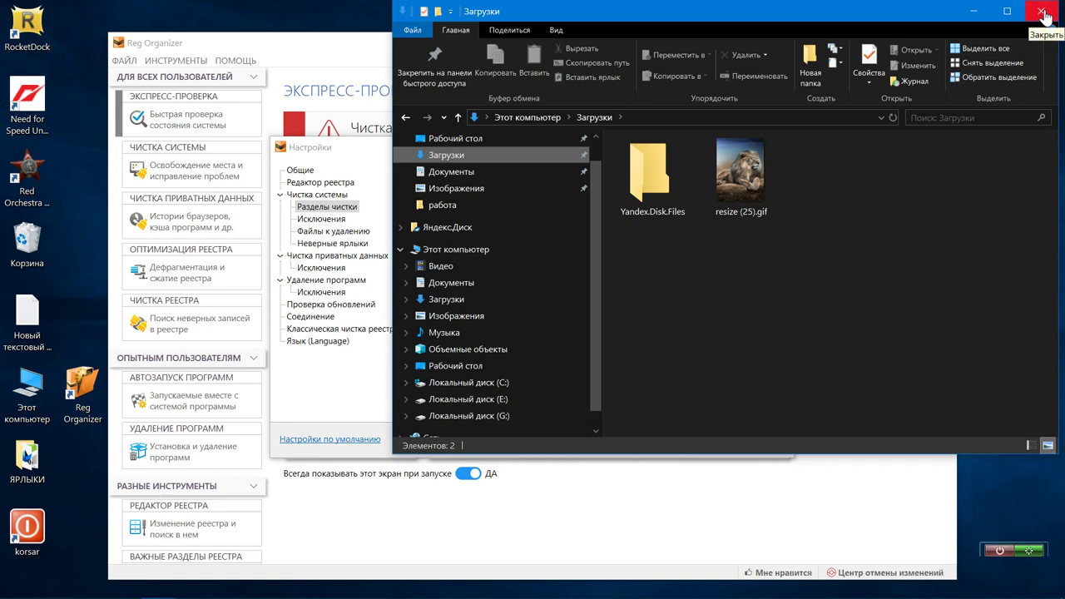
pyautogui.click(491, 416)
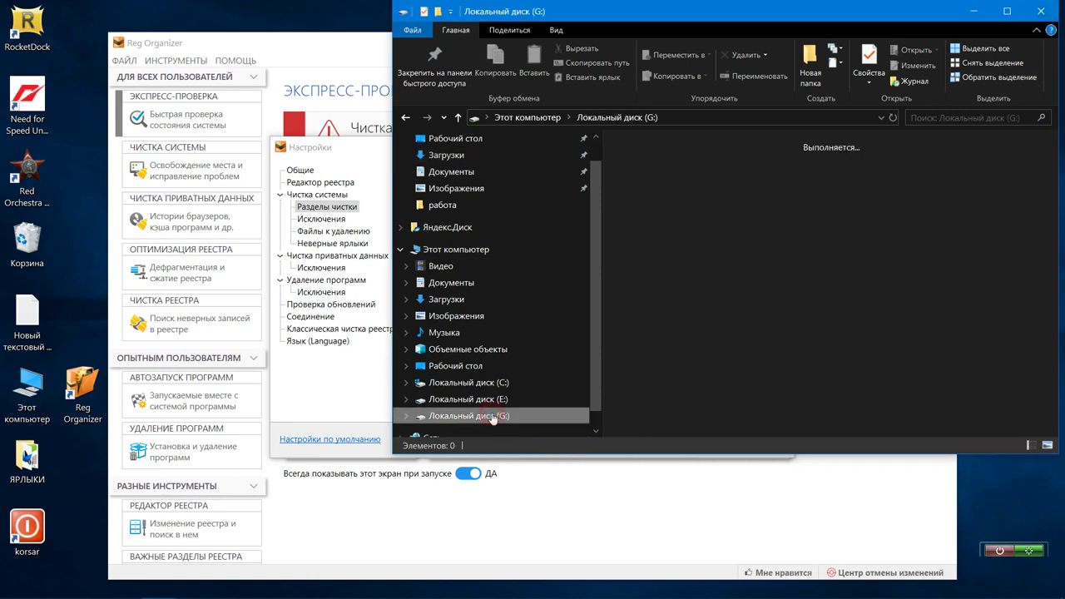
pyautogui.click(1040, 11)
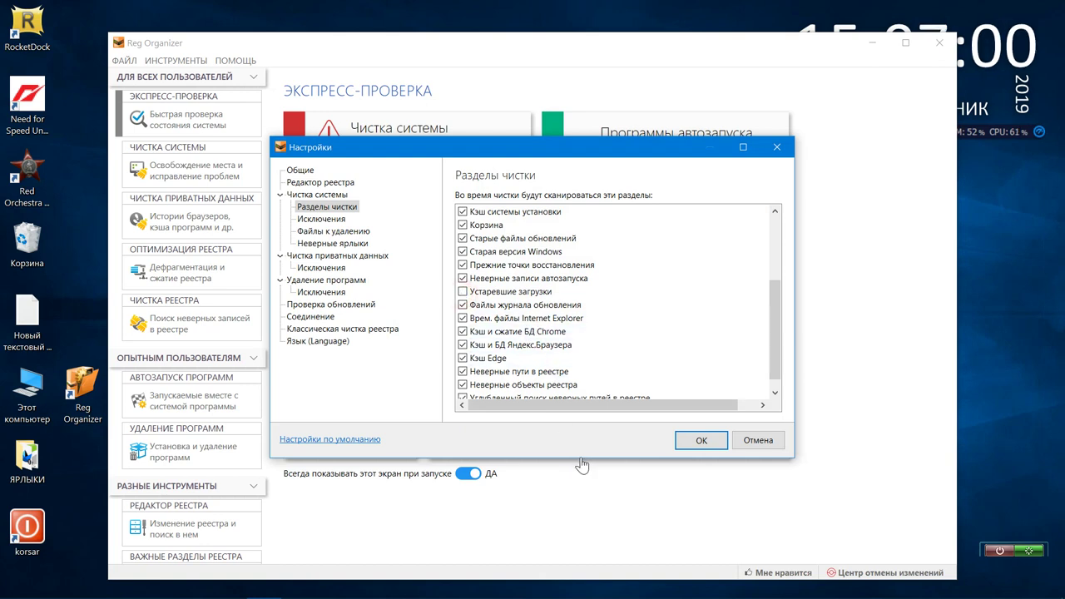
# Step: Exclude "Старые файлы драйверов" and "Неверные ярлыки" from the scanned cleaning sections and enable both again
pyautogui.scroll(-1, 576, 364)
pyautogui.scroll(3, 577, 364)
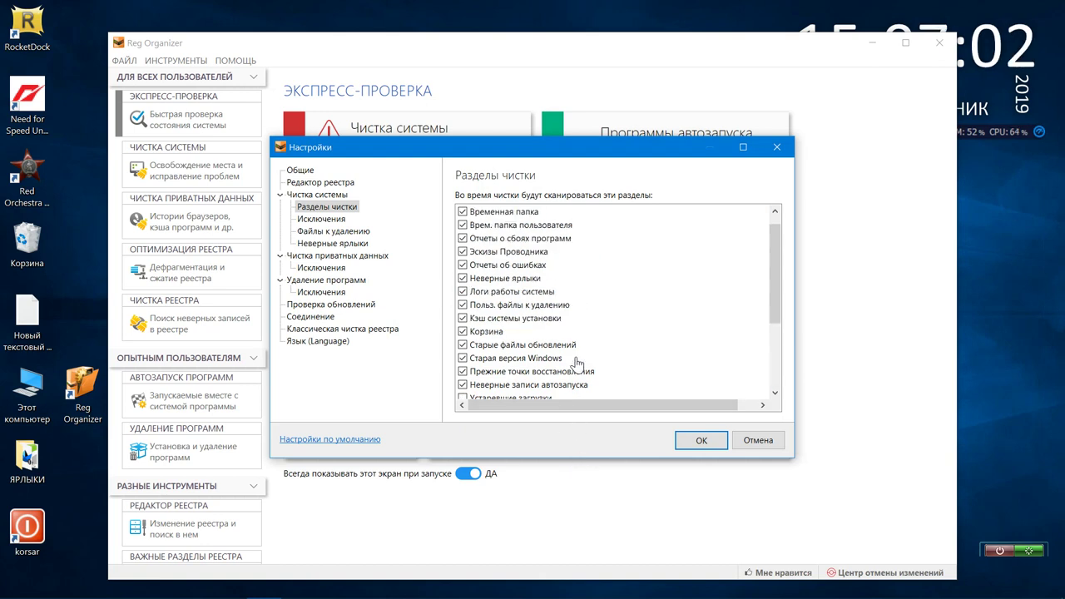
pyautogui.scroll(-3, 578, 362)
pyautogui.scroll(5, 577, 358)
pyautogui.click(463, 212)
pyautogui.click(462, 293)
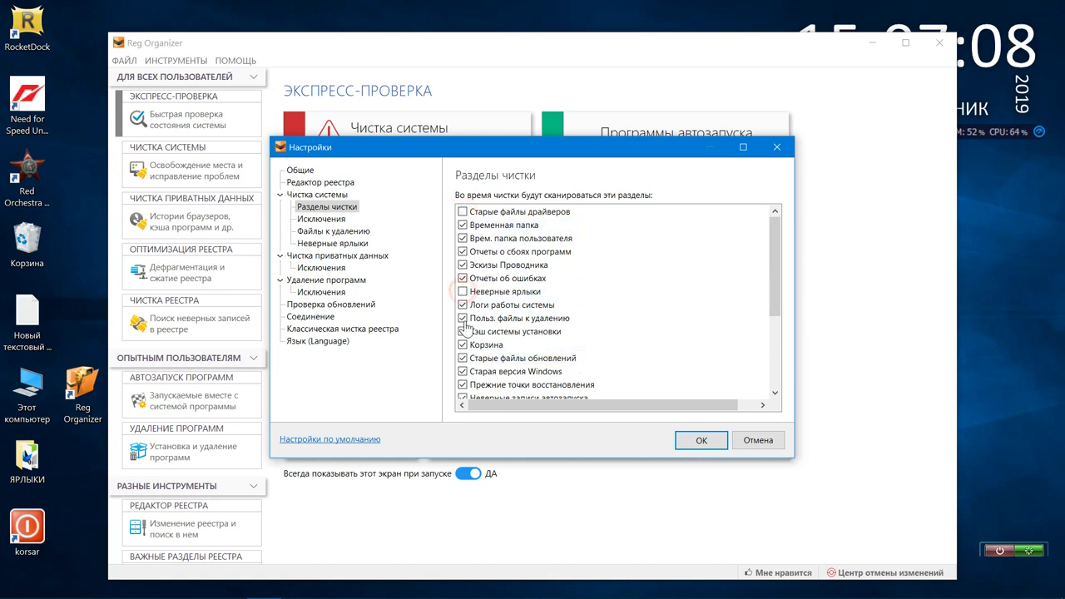
pyautogui.click(462, 212)
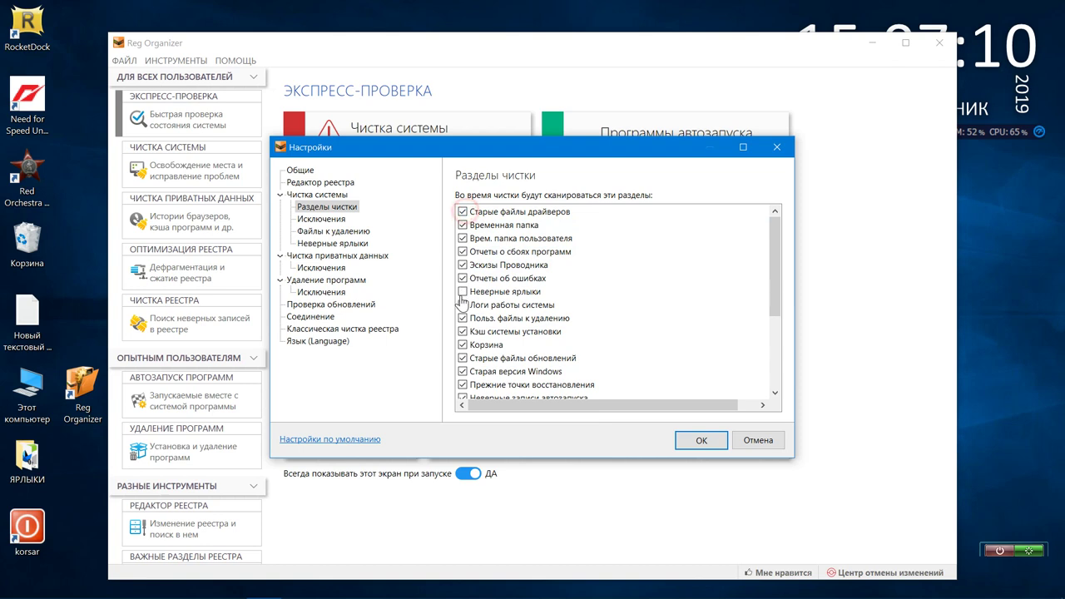
pyautogui.click(463, 292)
# Step: Examine the list of excluded entries in the system cleaning settings
pyautogui.click(343, 221)
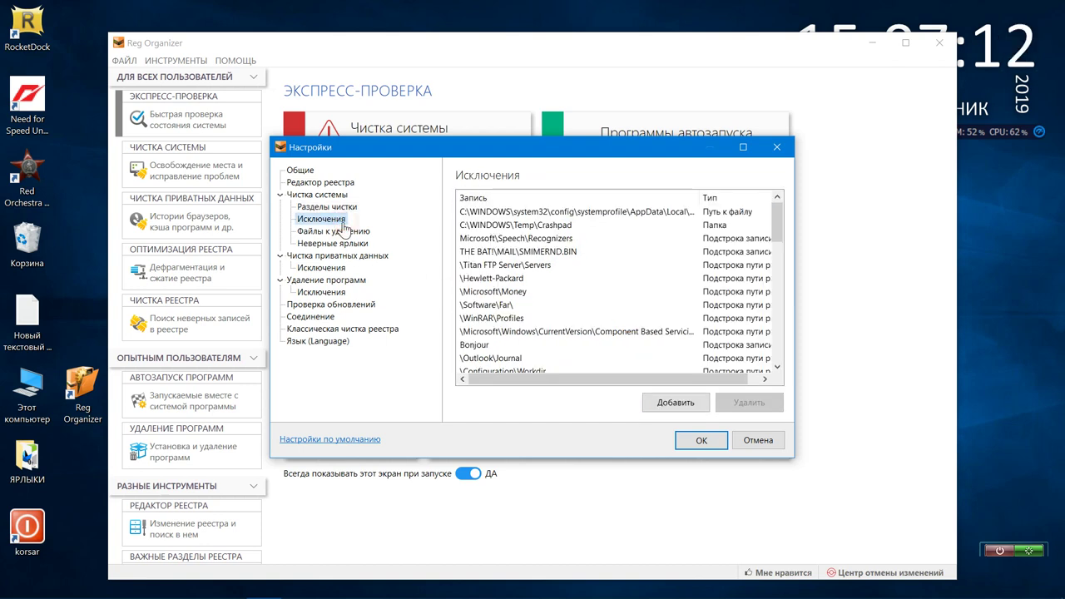
pyautogui.scroll(-3, 524, 246)
pyautogui.scroll(-10, 524, 245)
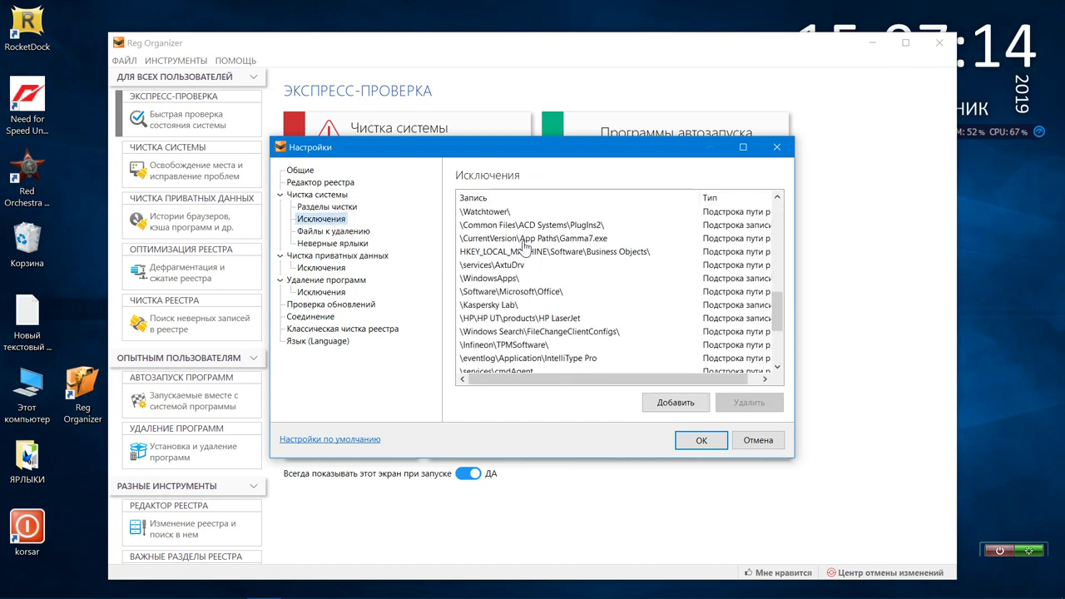
pyautogui.scroll(1, 573, 356)
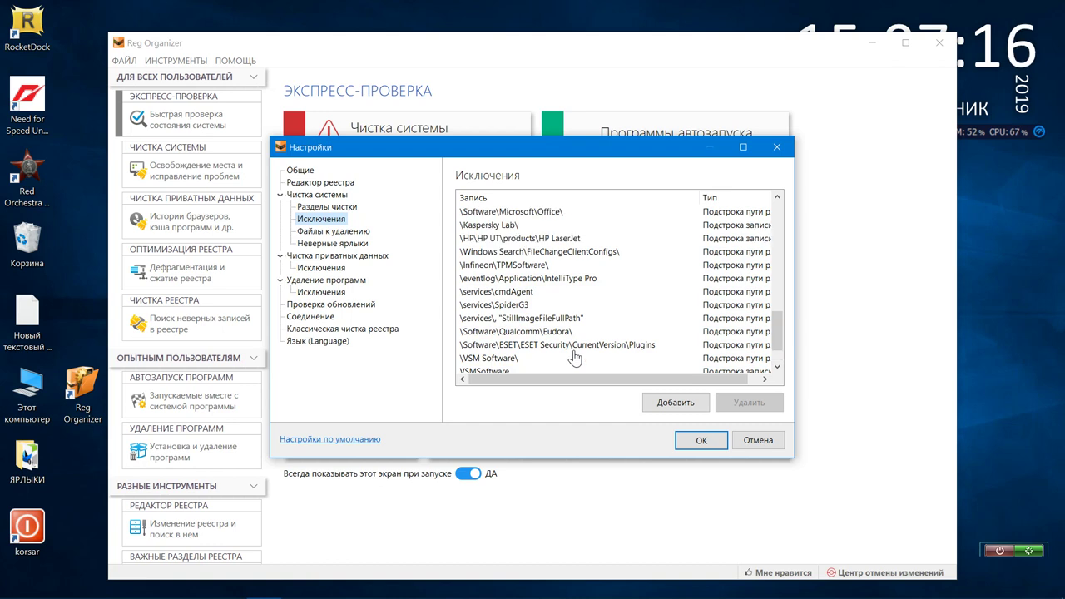
pyautogui.scroll(10, 574, 356)
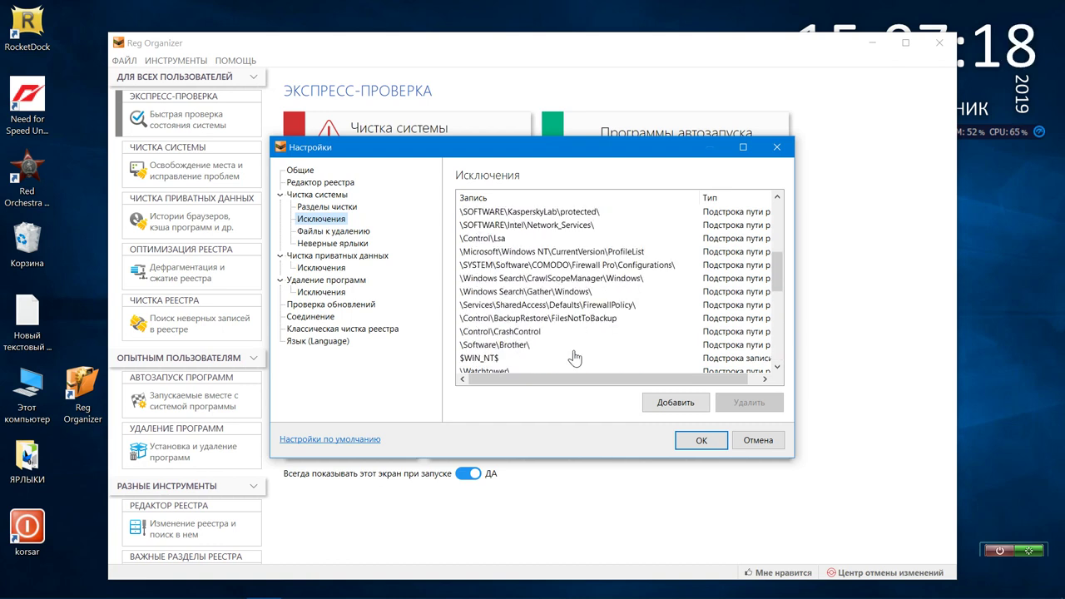
pyautogui.click(574, 349)
pyautogui.scroll(-2, 574, 356)
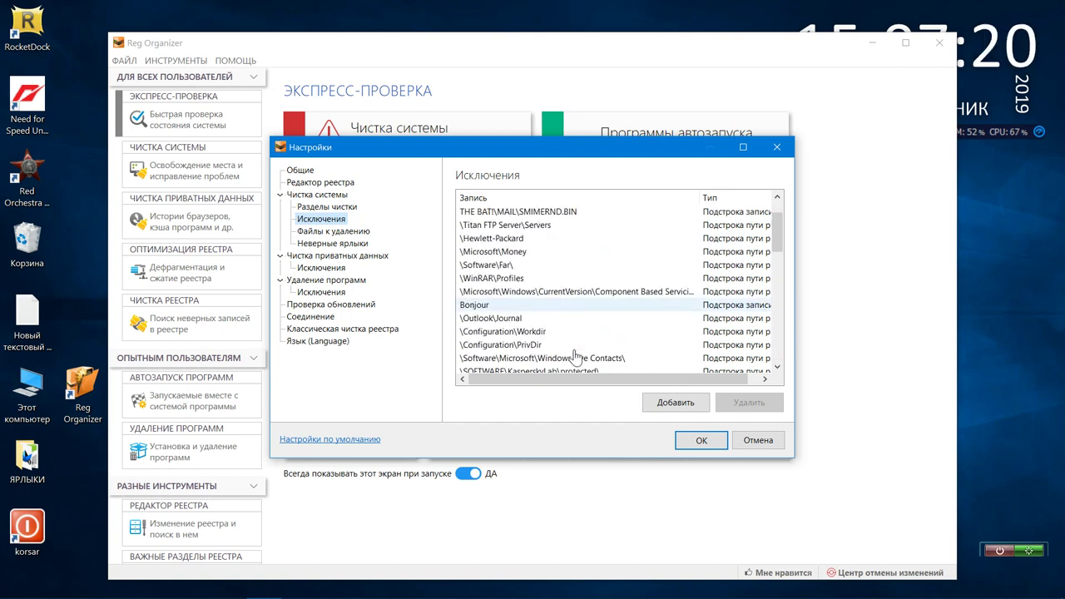
pyautogui.click(530, 264)
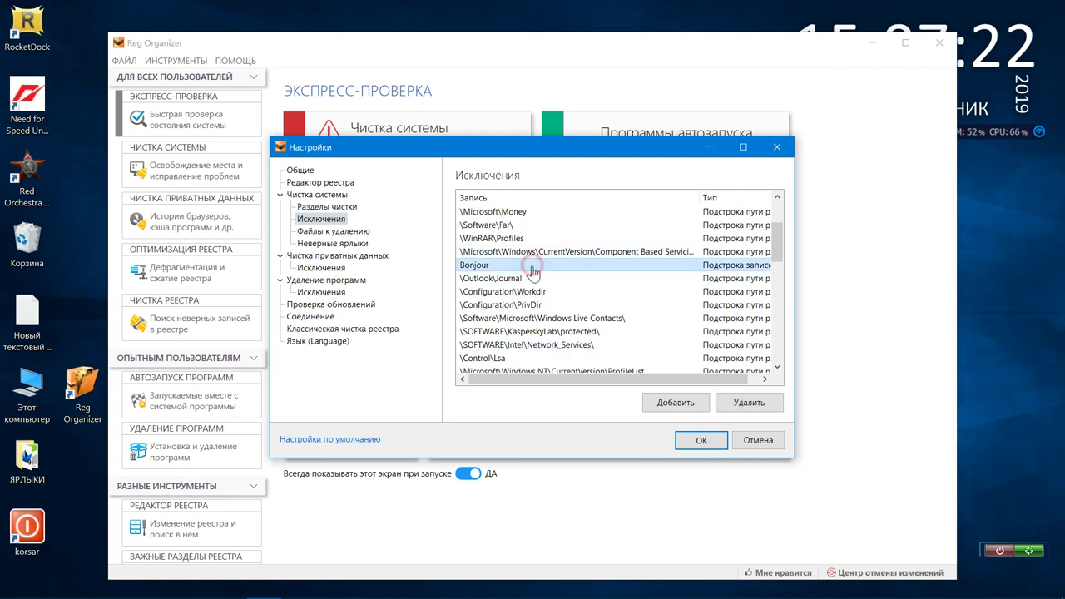
pyautogui.scroll(-2, 555, 295)
pyautogui.scroll(-7, 555, 294)
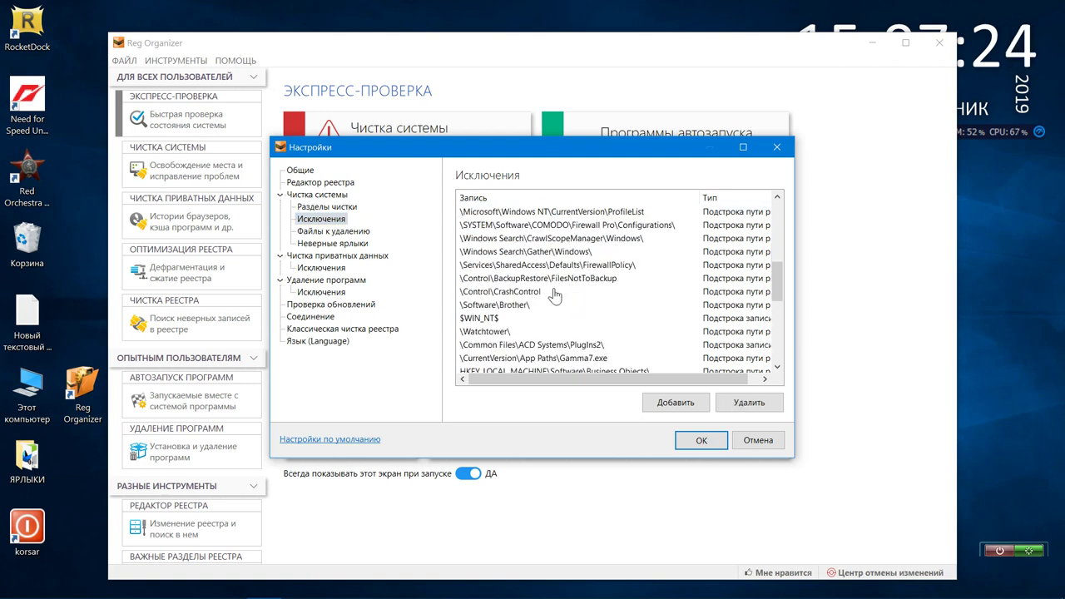
pyautogui.scroll(2, 554, 294)
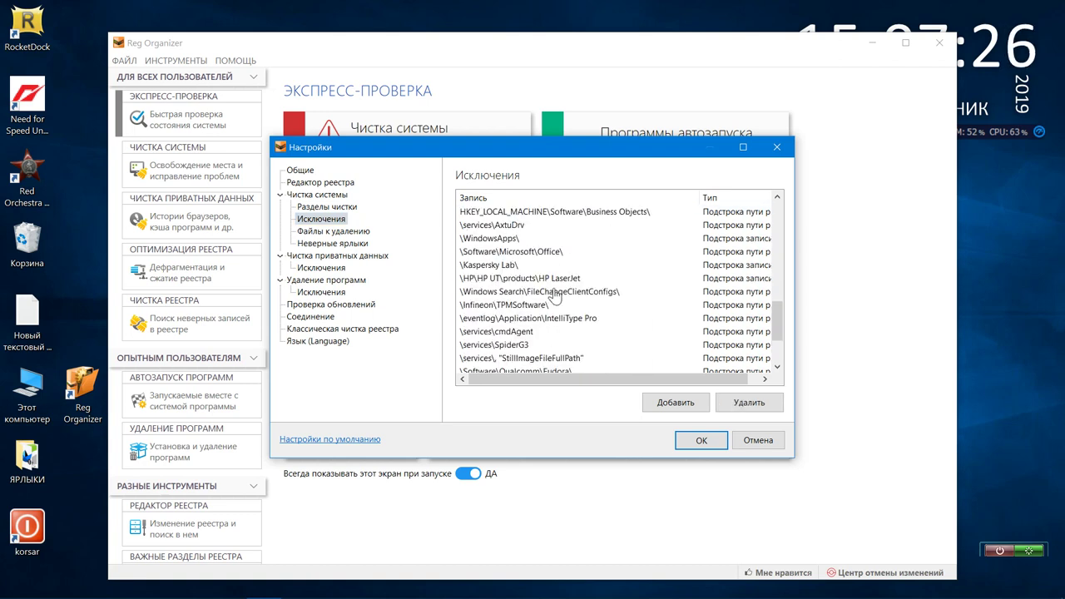
pyautogui.scroll(-2, 555, 294)
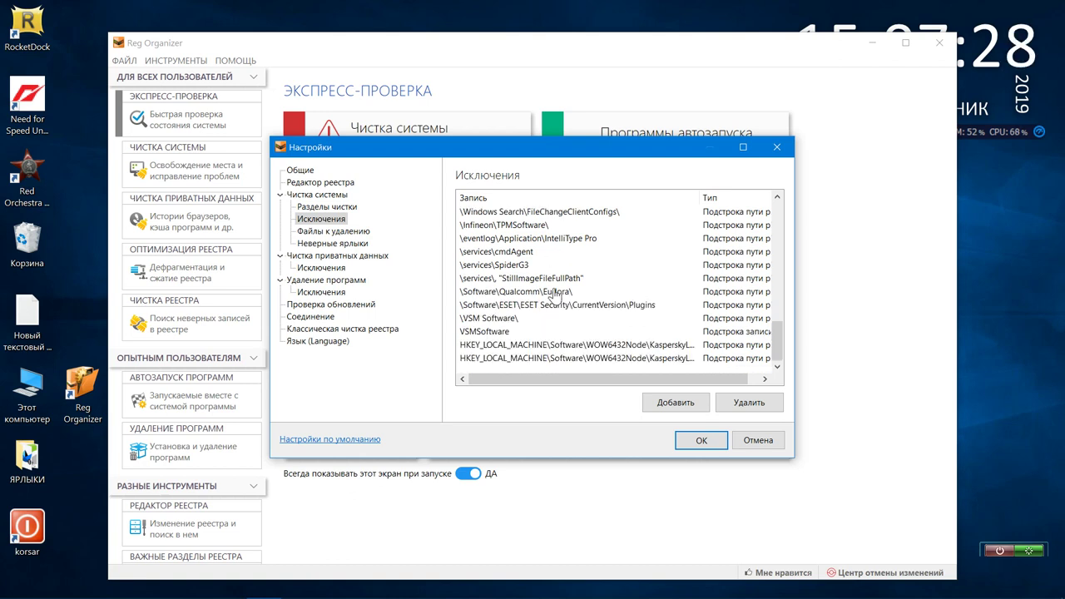
# Step: Look over the user files to delete and set the action for invalid shortcuts to "Исправлять, если возможно"
pyautogui.click(356, 237)
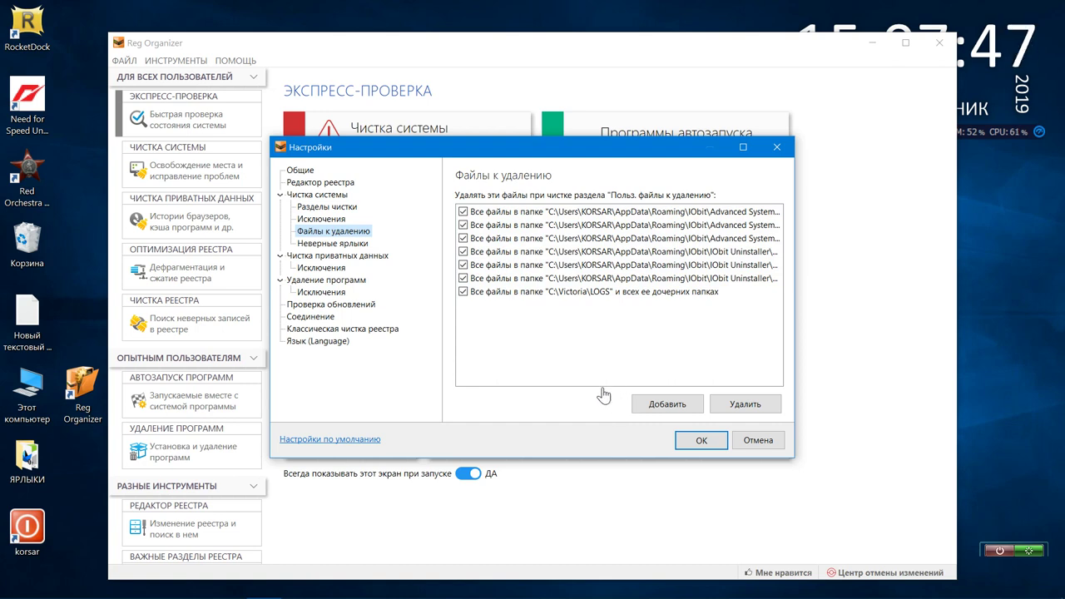
pyautogui.click(343, 243)
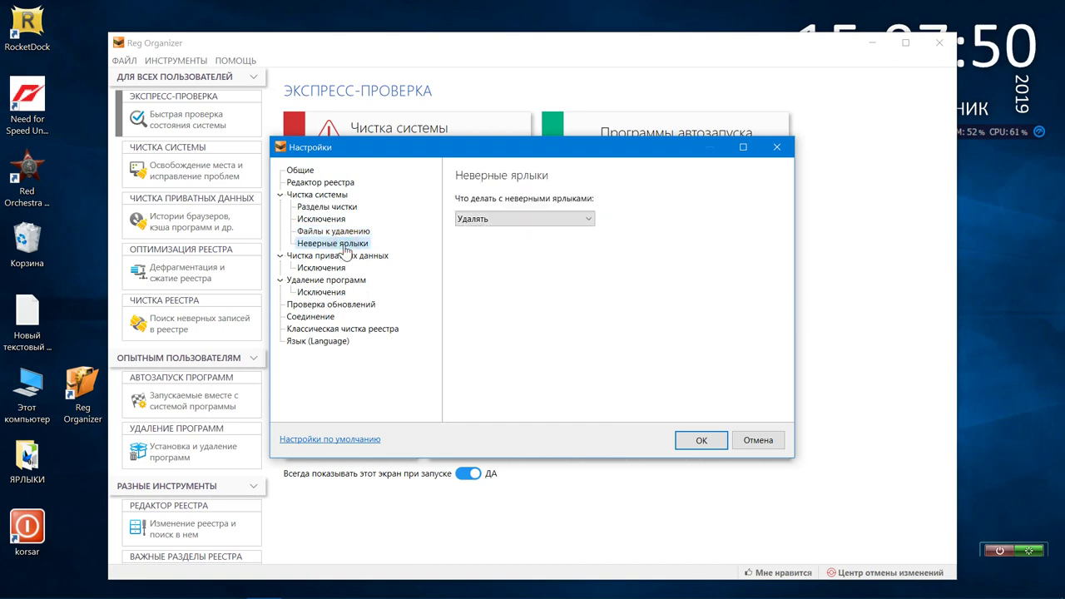
pyautogui.click(587, 221)
pyautogui.click(587, 222)
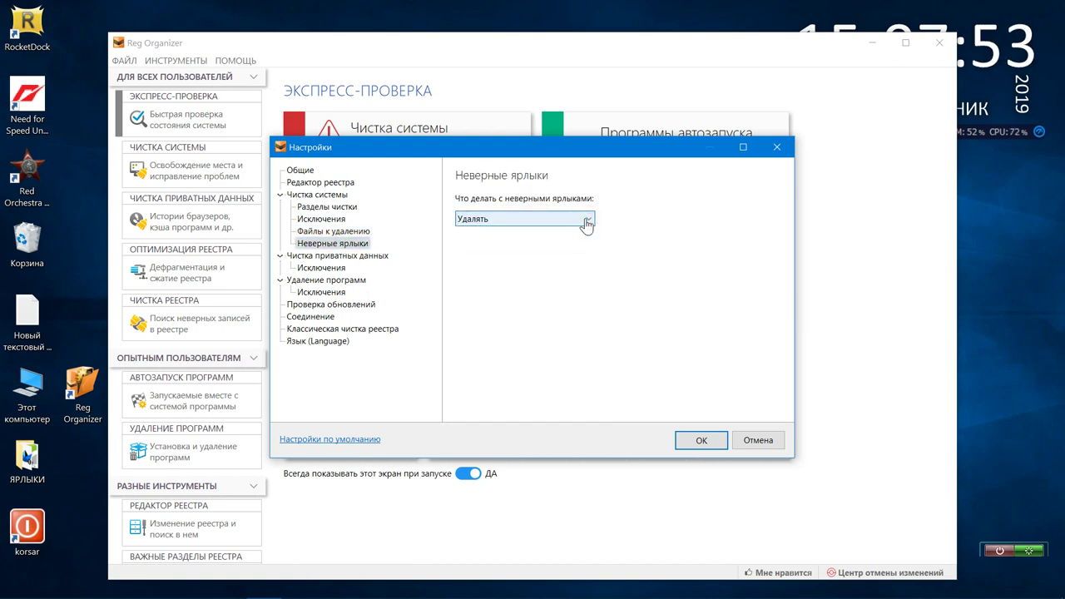
pyautogui.click(586, 222)
pyautogui.click(574, 244)
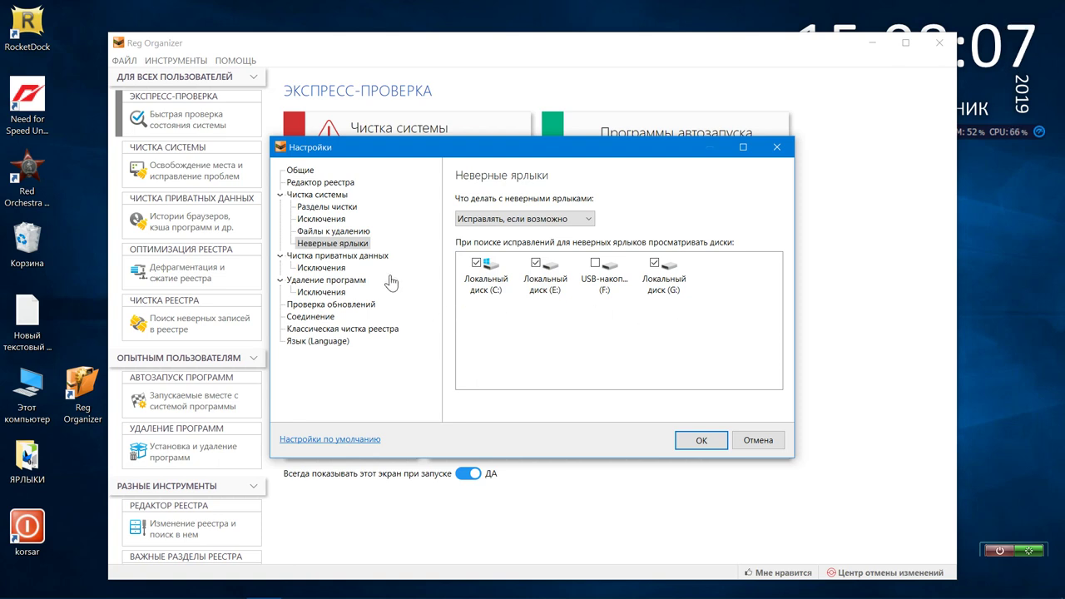
# Step: Look over the private data cleaning and program removal settings together with the exclusions of each
pyautogui.click(319, 258)
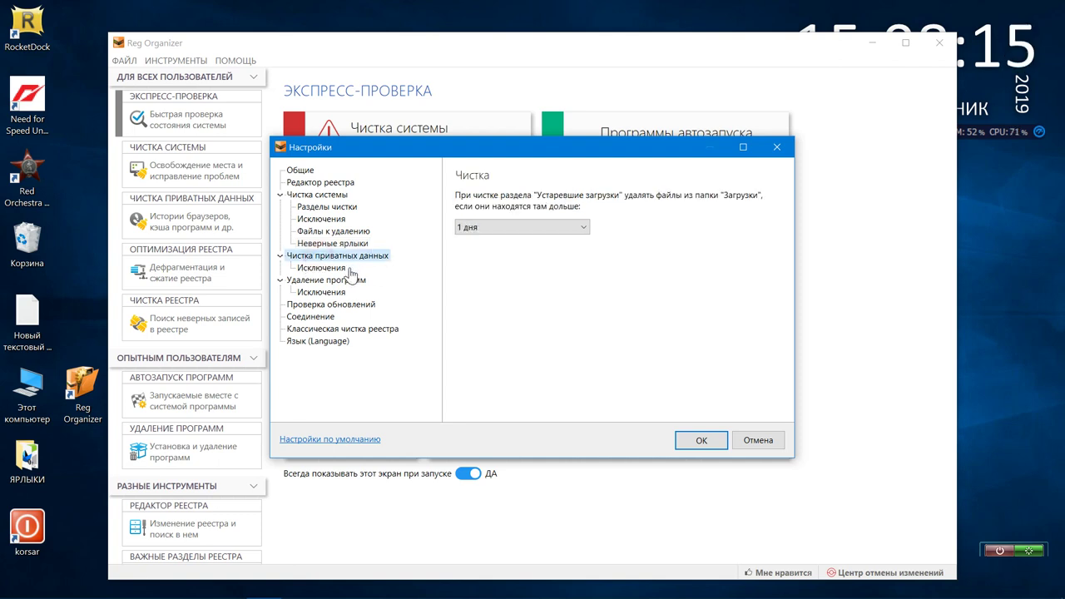
pyautogui.click(337, 268)
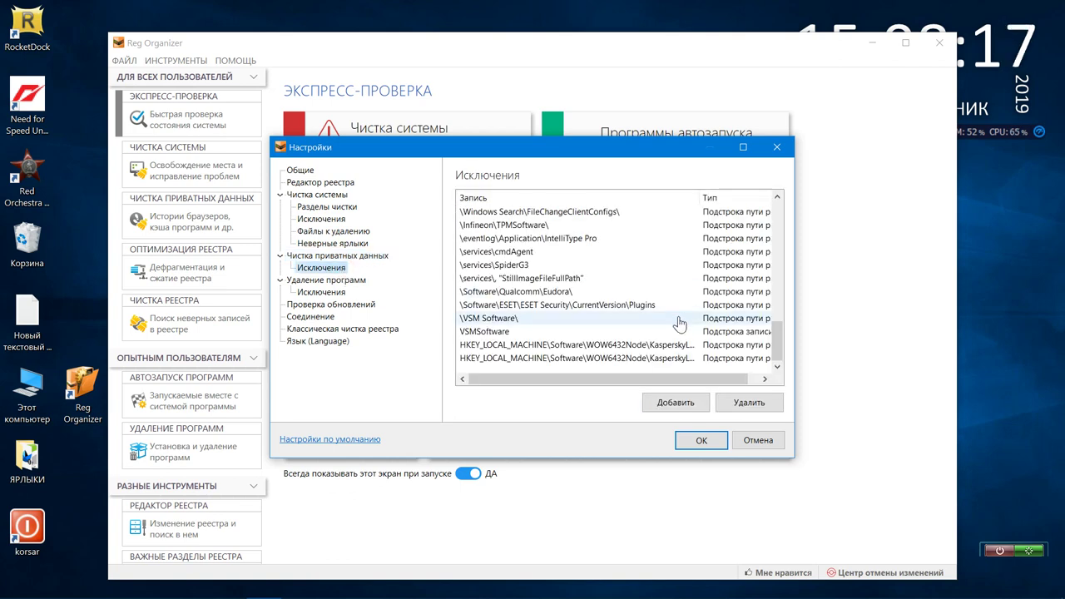
pyautogui.click(359, 284)
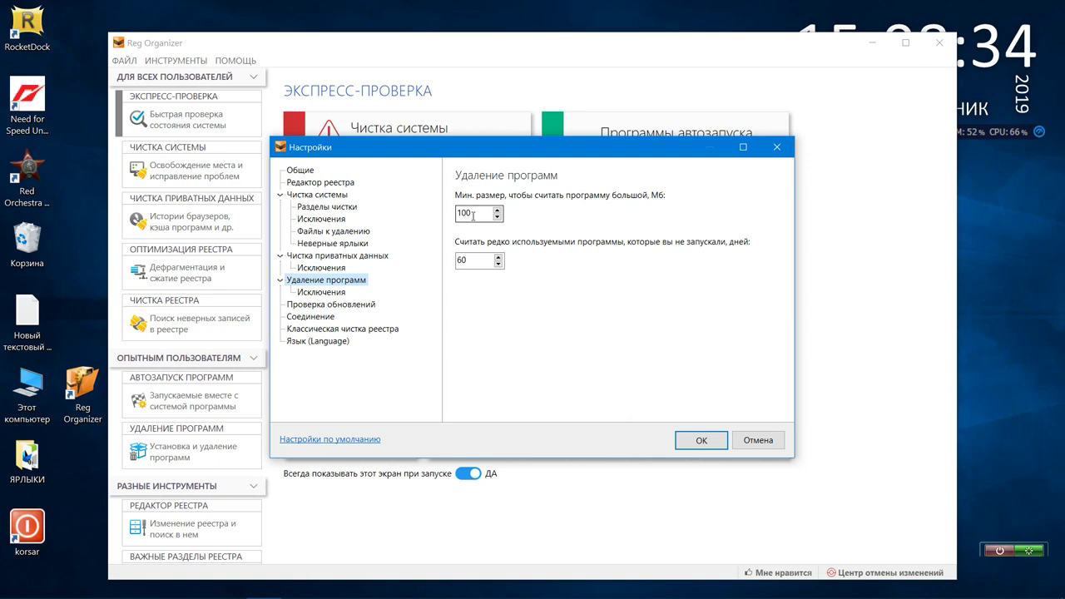
pyautogui.click(338, 294)
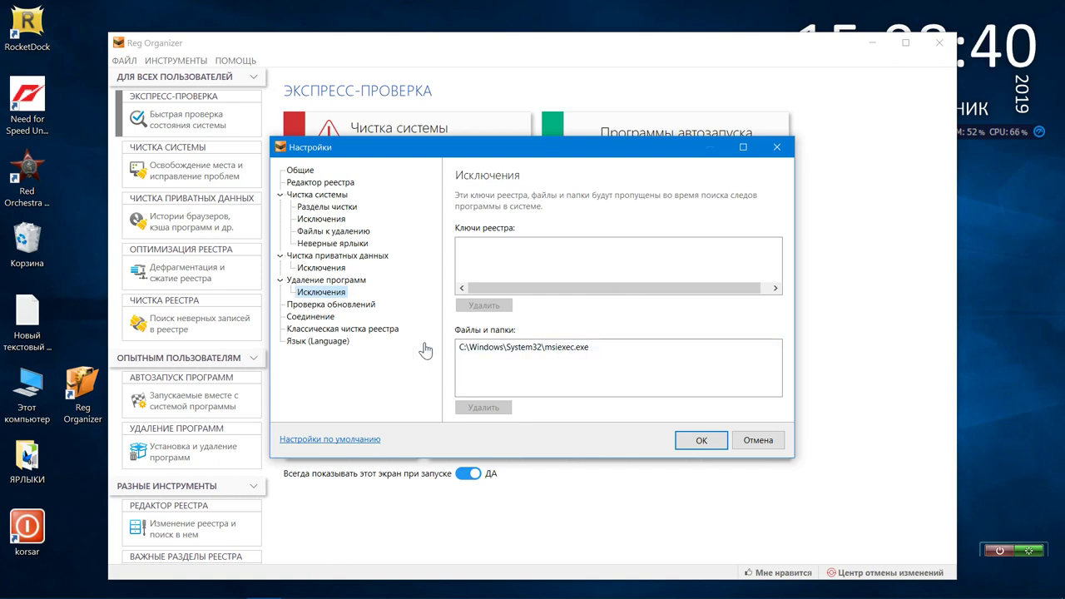
# Step: Review the update check options and the connection settings
pyautogui.click(364, 304)
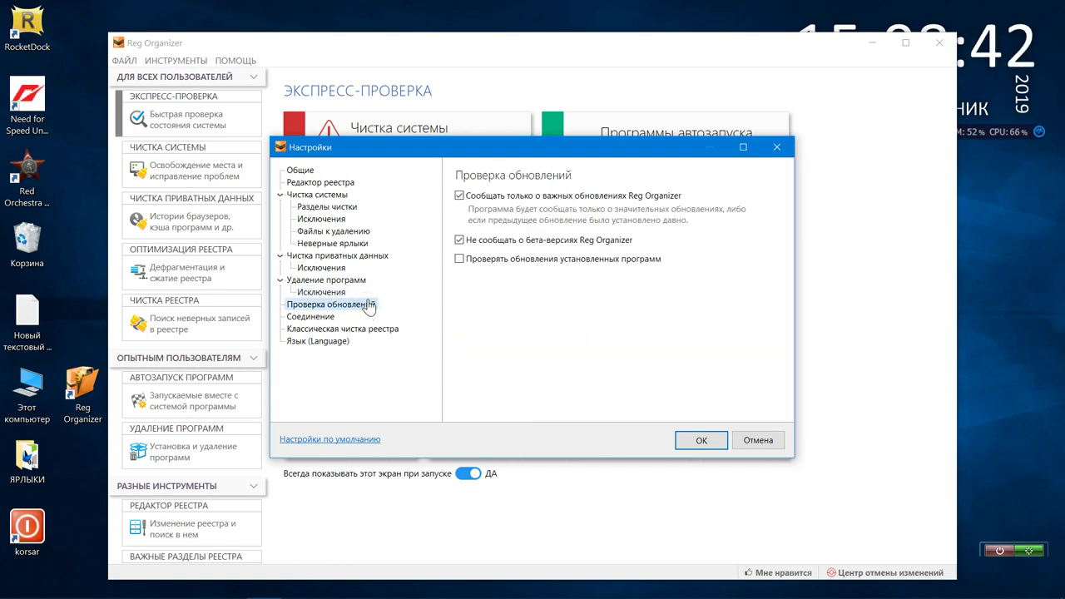
pyautogui.click(460, 240)
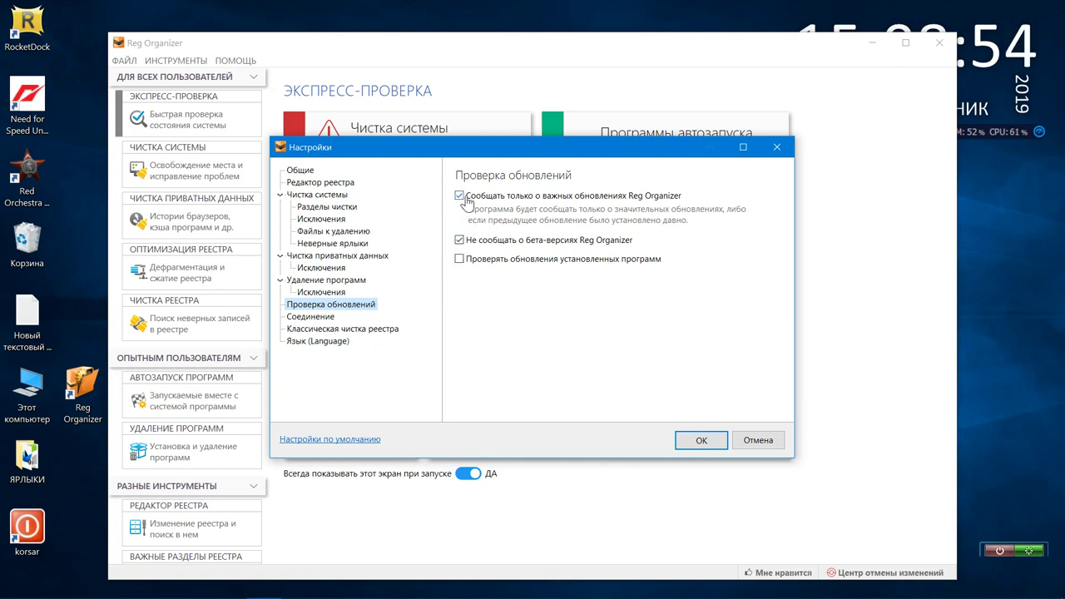
pyautogui.click(329, 317)
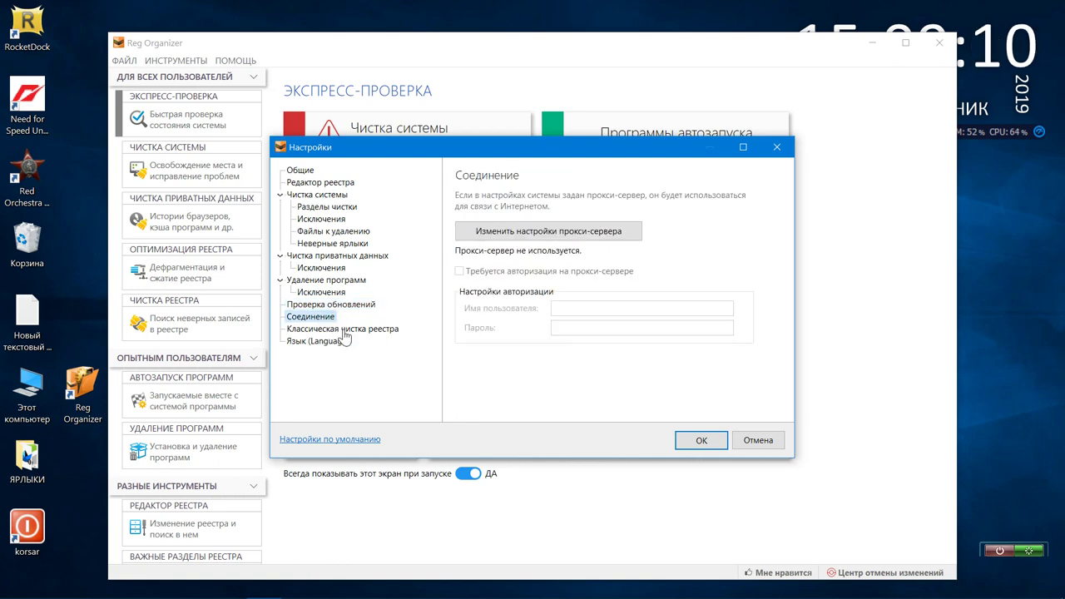
# Step: Include "Настройки системы" in the sections scanned by classic registry cleaning and exclude it again
pyautogui.click(342, 329)
pyautogui.scroll(-3, 496, 297)
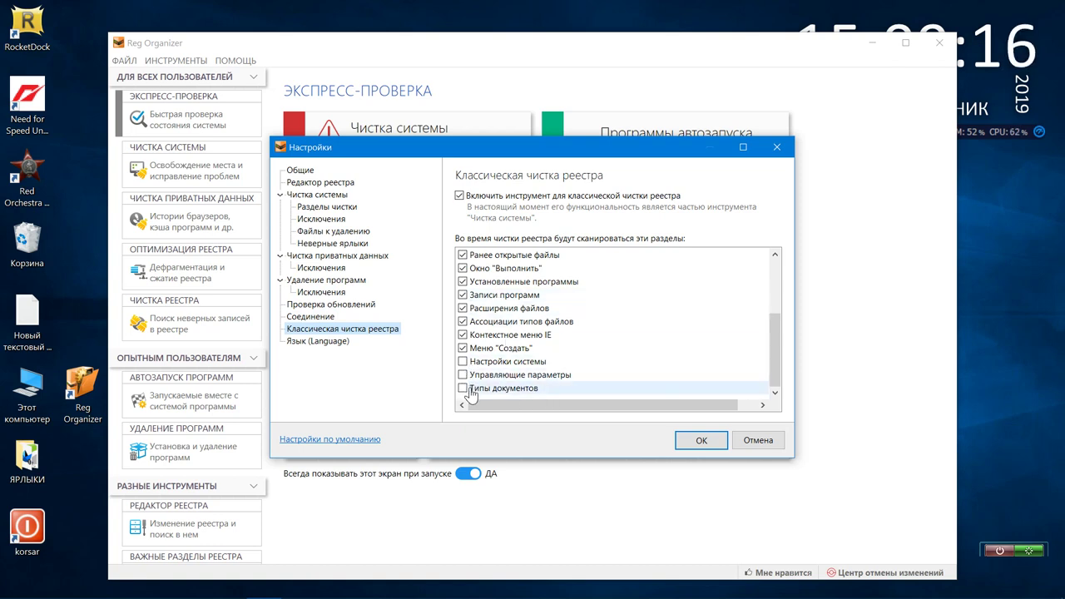
pyautogui.scroll(3, 479, 387)
pyautogui.scroll(-3, 486, 380)
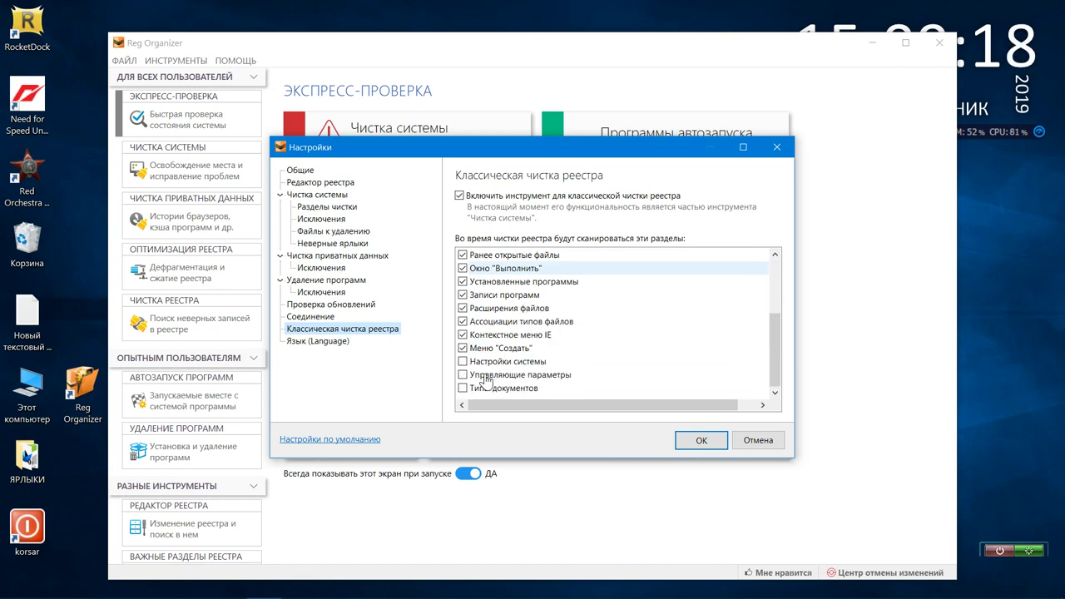
pyautogui.click(462, 361)
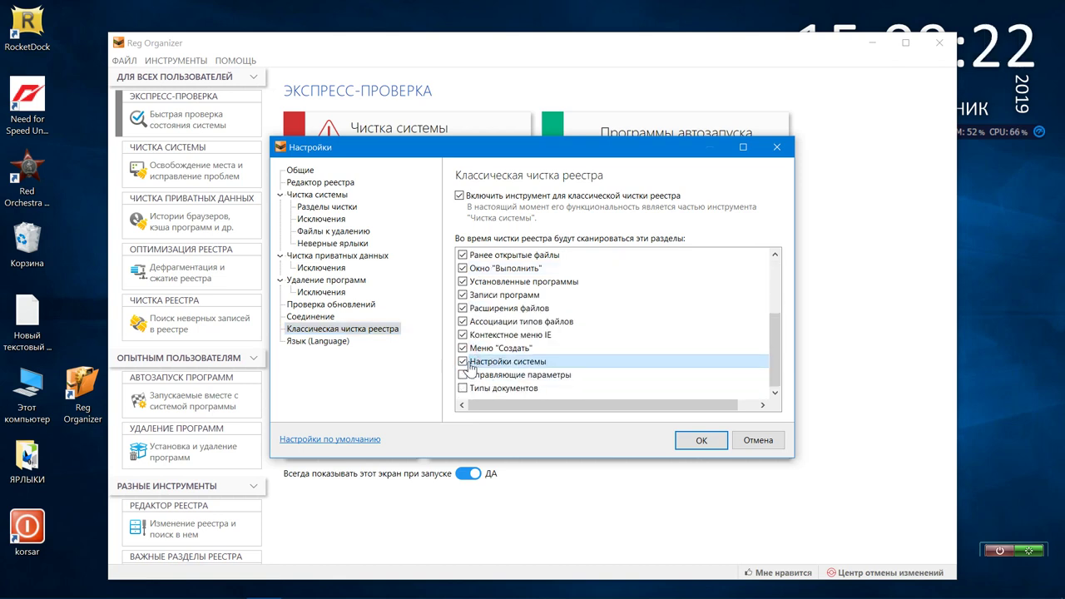
pyautogui.click(463, 363)
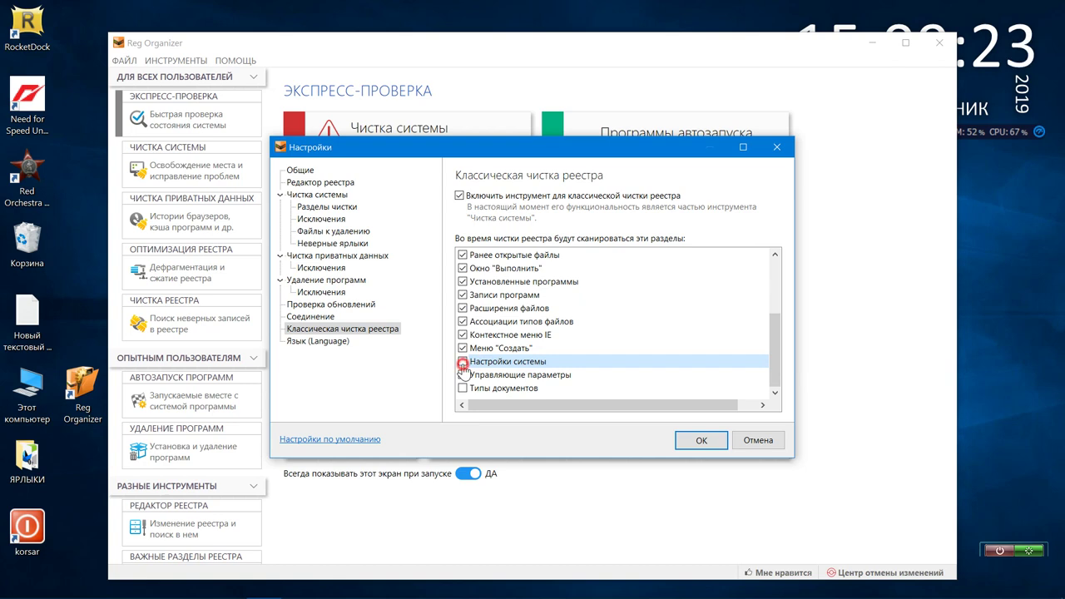
# Step: Check the interface language setting, and save and close the program settings
pyautogui.click(353, 345)
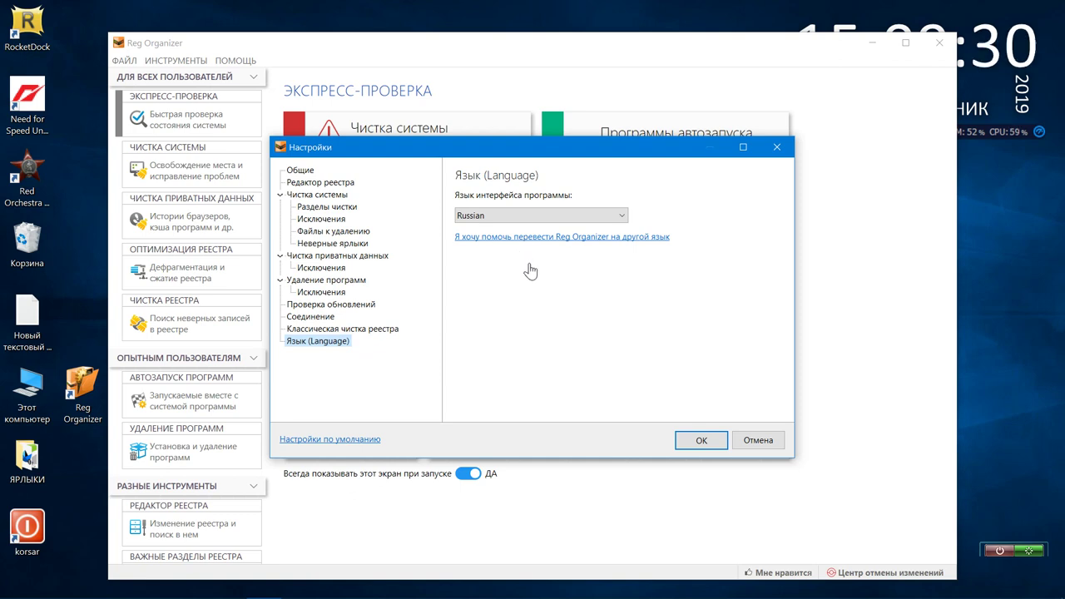
pyautogui.click(694, 441)
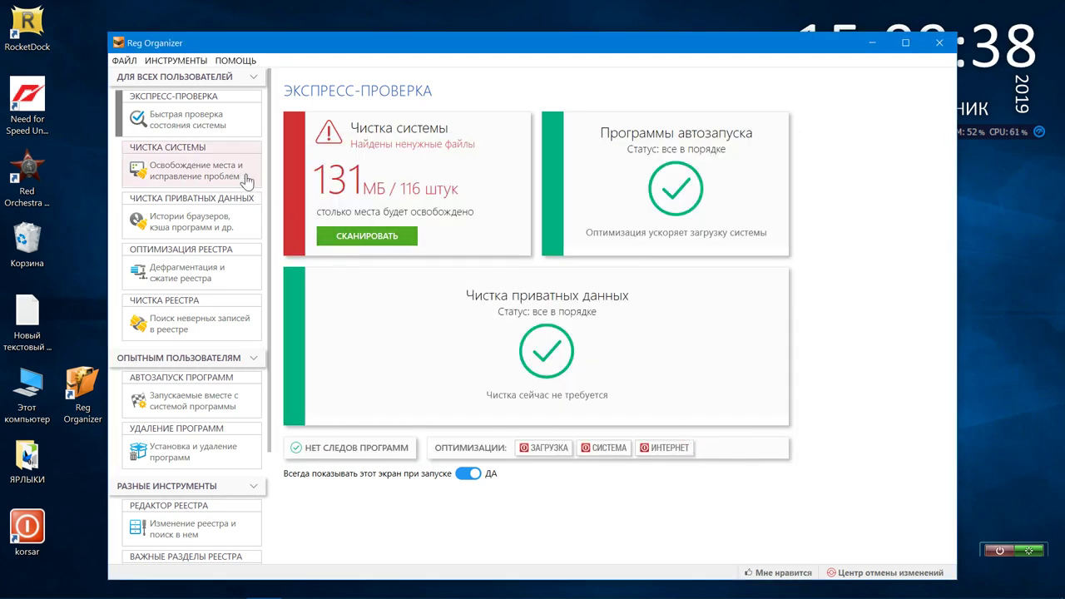
# Step: Scan the private data, delete the items found in the preselected sections and dismiss the cleaning report
pyautogui.click(241, 216)
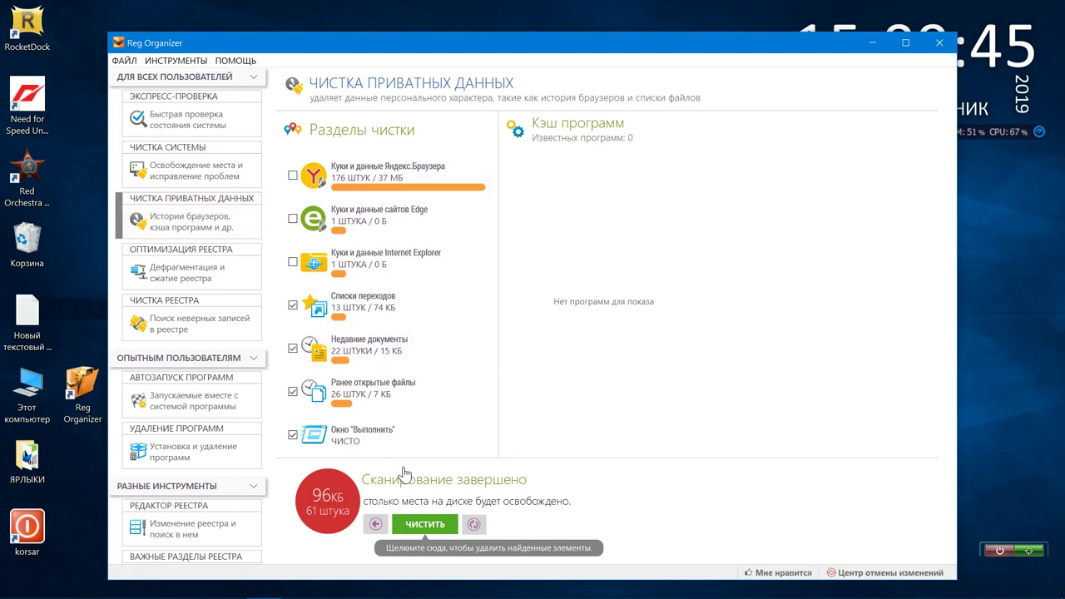
pyautogui.click(422, 524)
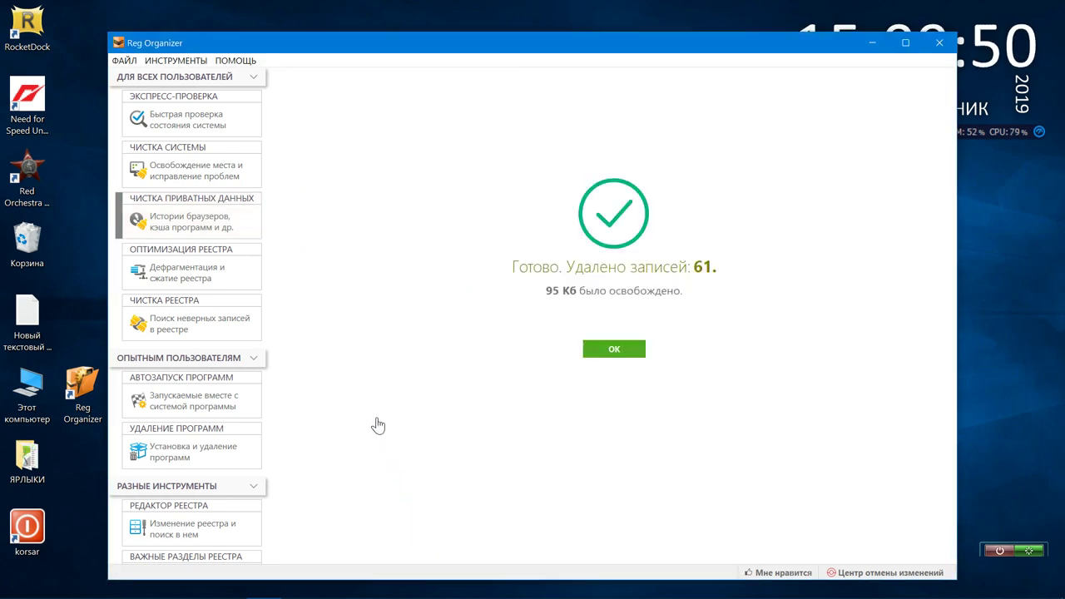
pyautogui.click(589, 350)
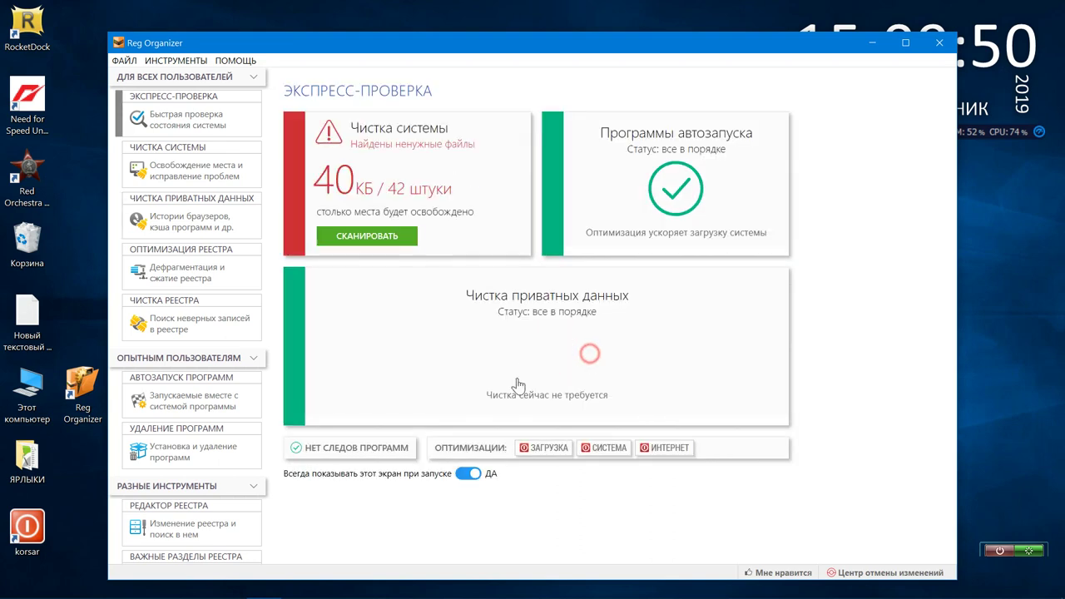
# Step: Look over the registry cleaning, express check and system cleaning tools
pyautogui.click(217, 324)
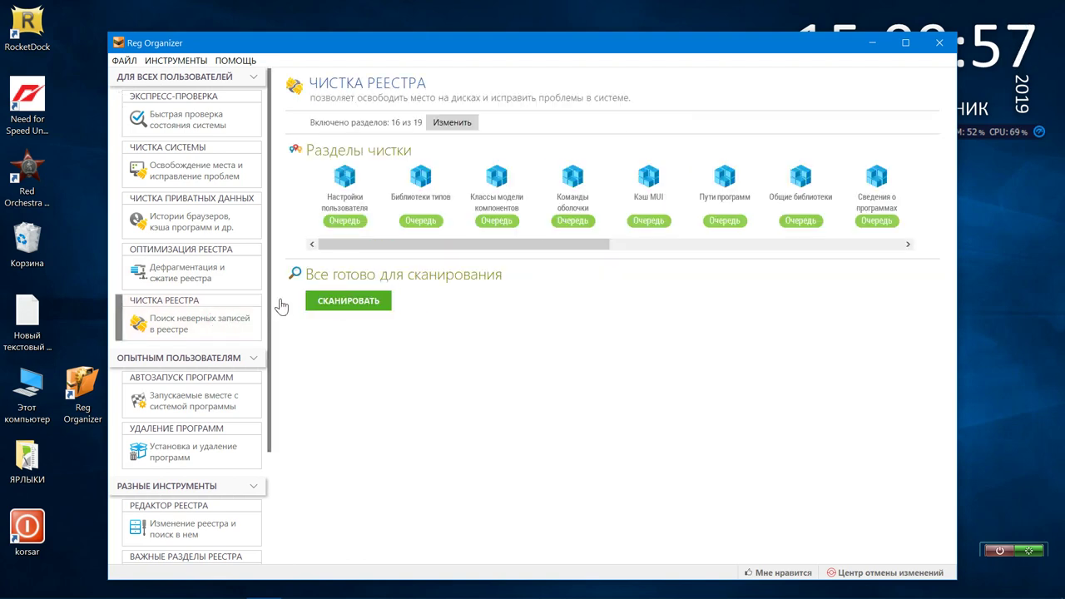
pyautogui.click(221, 123)
pyautogui.click(225, 181)
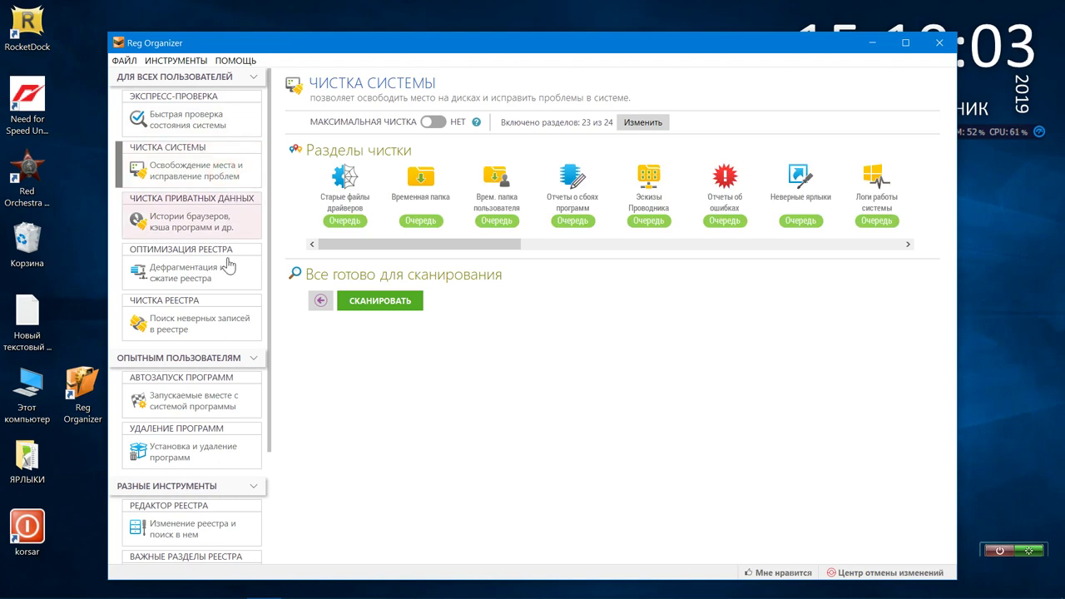
# Step: Open the program removal tool and browse the list of installed programs
pyautogui.scroll(-1, 229, 336)
pyautogui.scroll(-2, 229, 336)
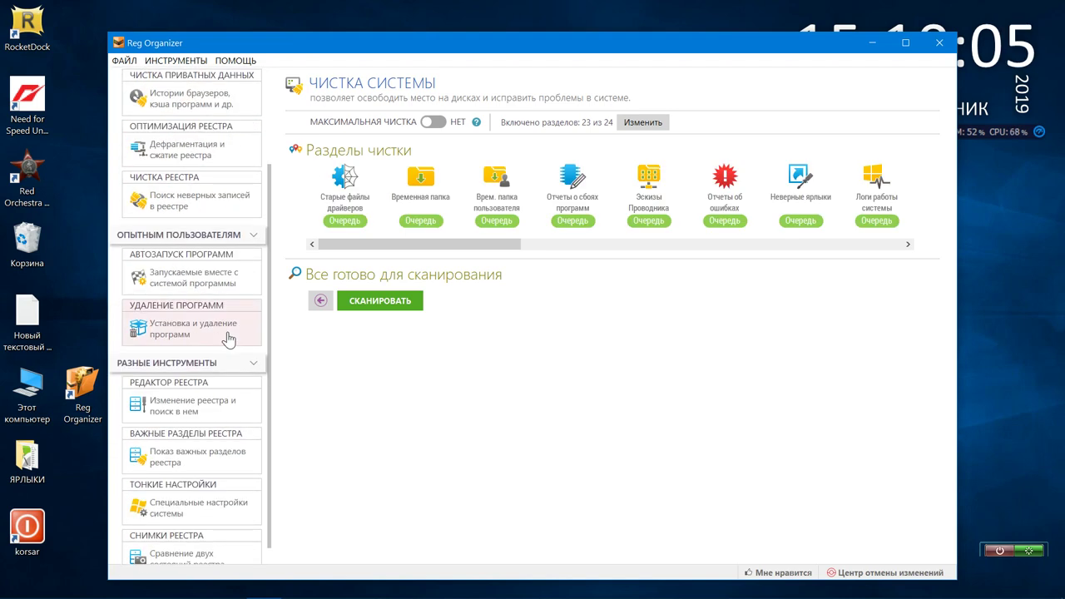
pyautogui.click(229, 332)
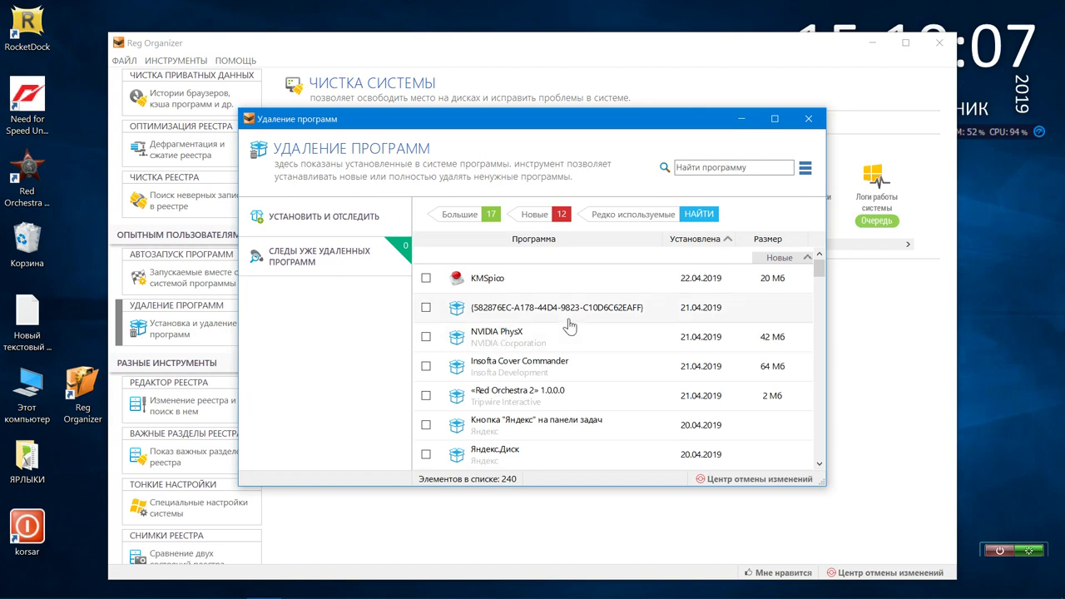
pyautogui.scroll(-8, 569, 325)
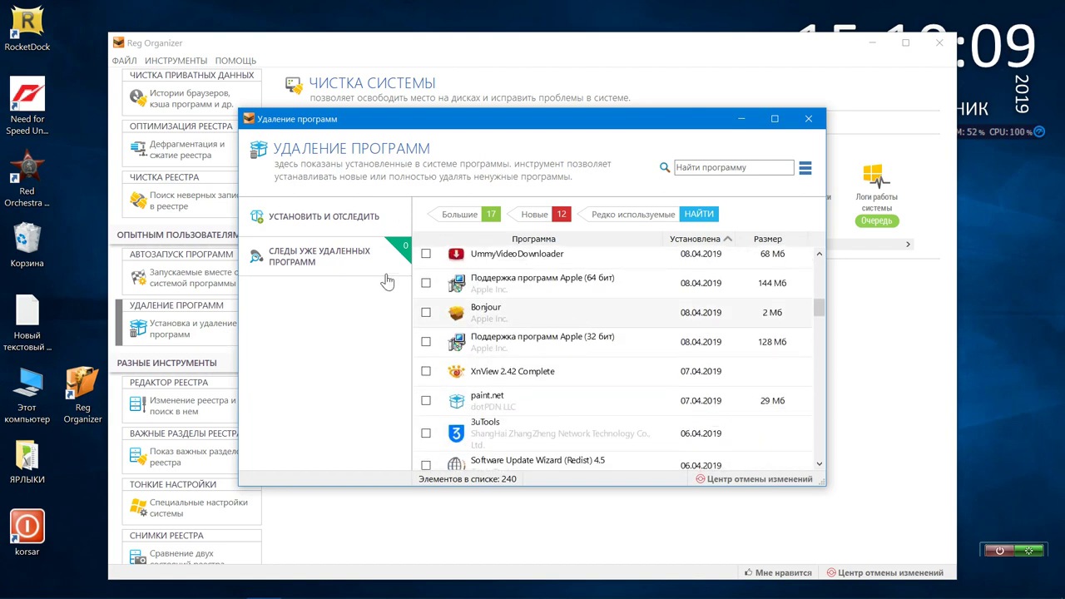
# Step: Search for traces of already removed programs, look further through the installed programs and close the removal tool
pyautogui.click(298, 269)
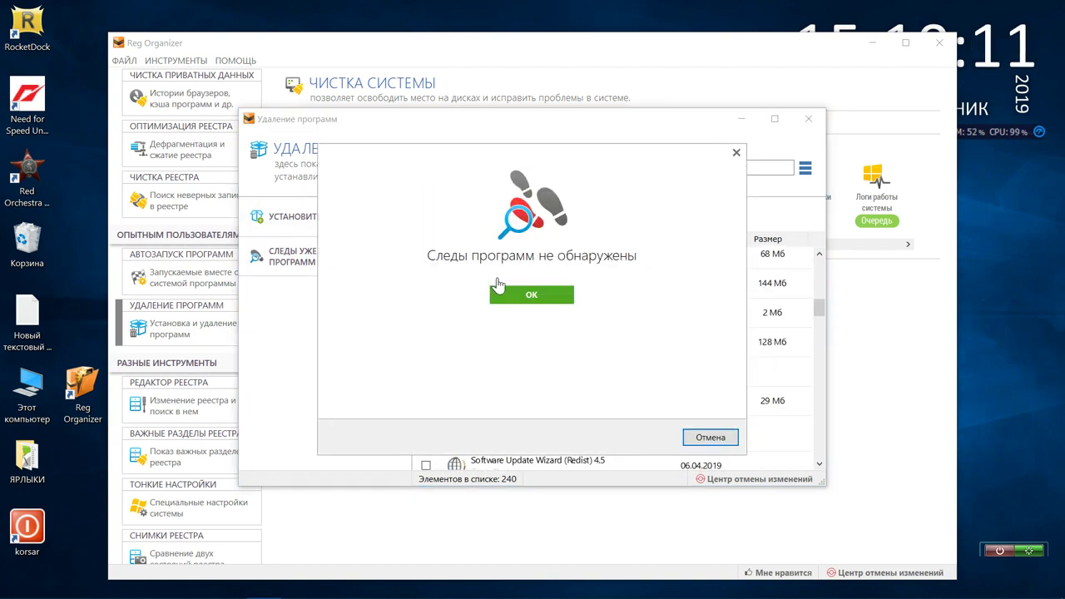
pyautogui.click(502, 296)
pyautogui.scroll(-5, 501, 295)
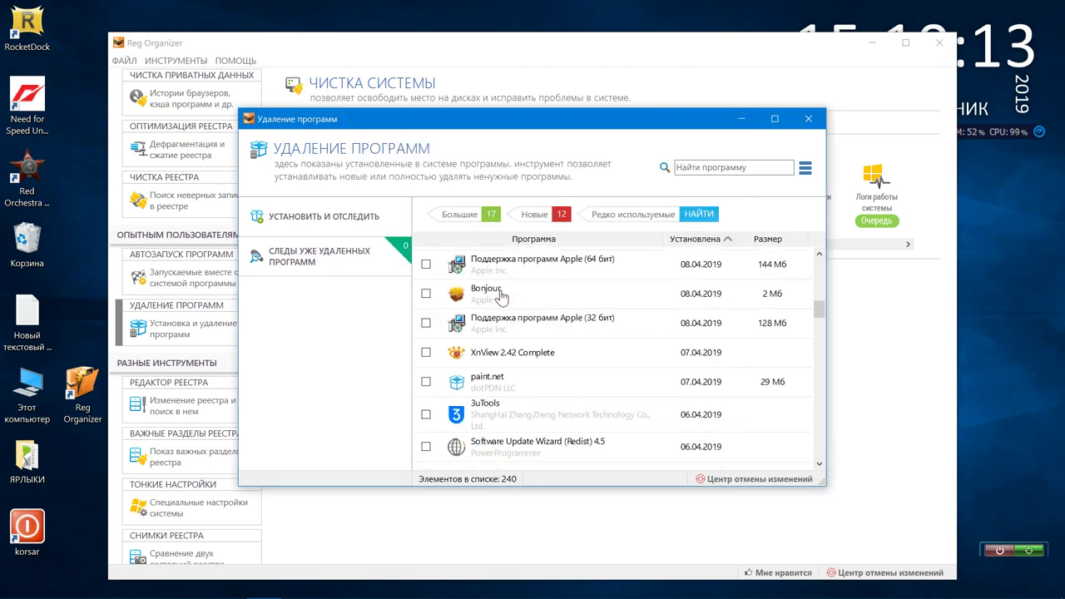
pyautogui.scroll(-5, 499, 295)
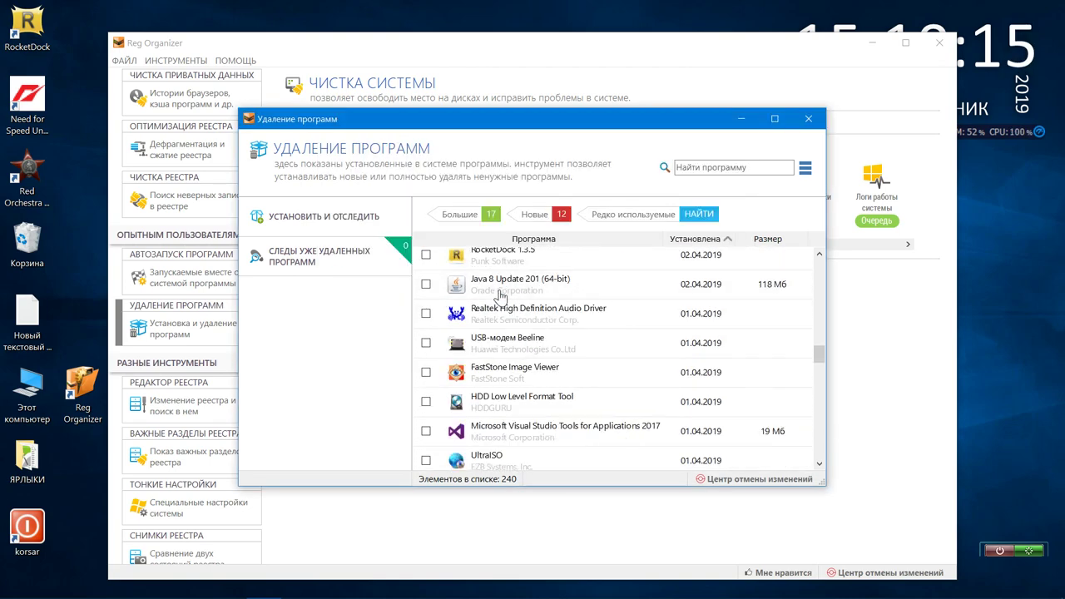
pyautogui.scroll(2, 499, 295)
pyautogui.scroll(10, 500, 295)
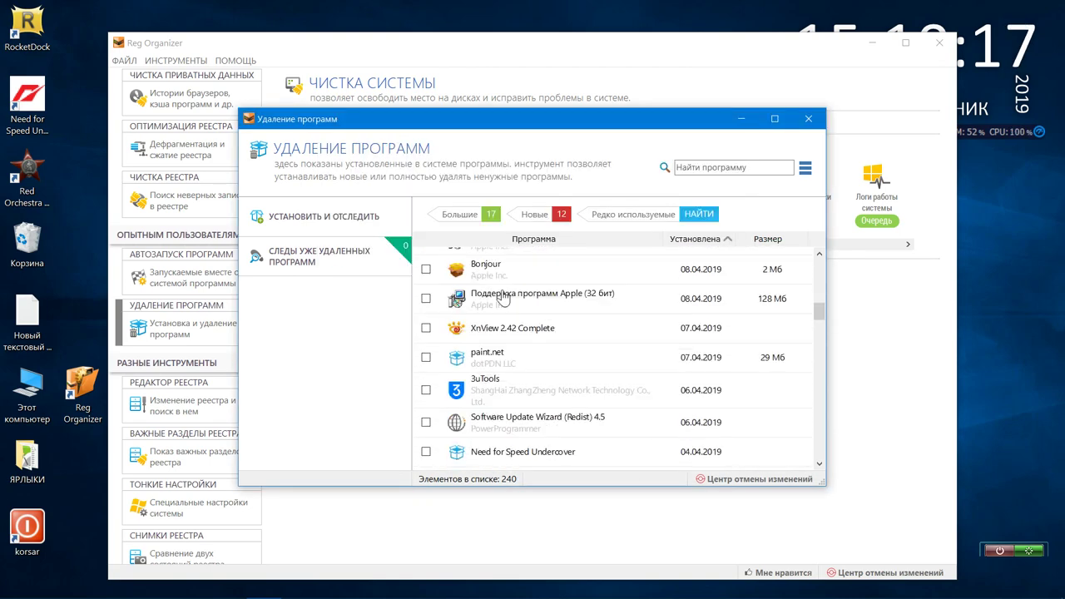
pyautogui.click(808, 119)
# Step: View the registry editor and open the important registry sections tool
pyautogui.click(202, 403)
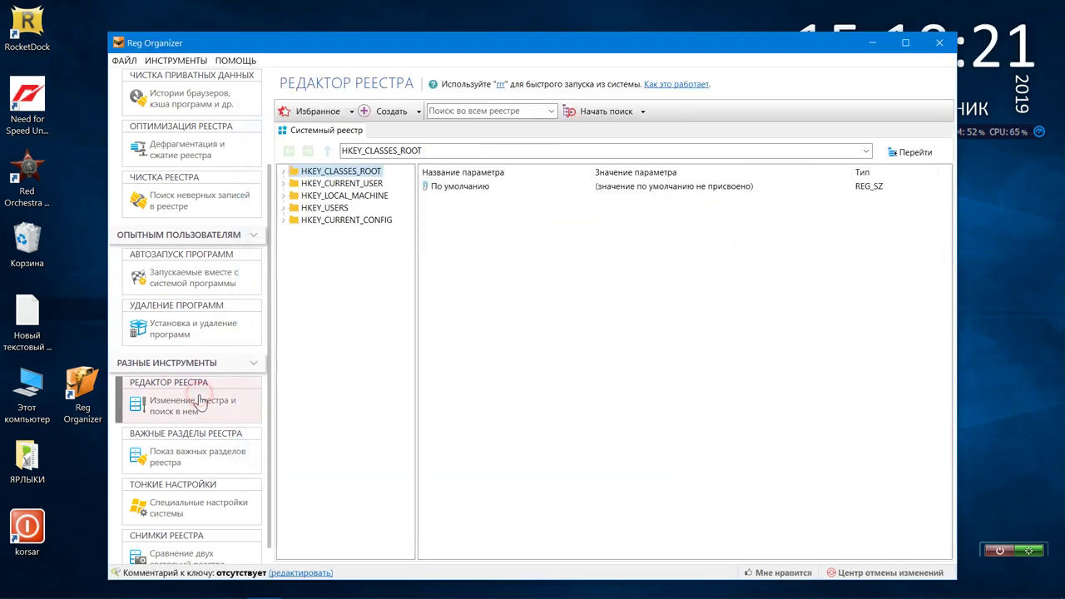
pyautogui.click(202, 450)
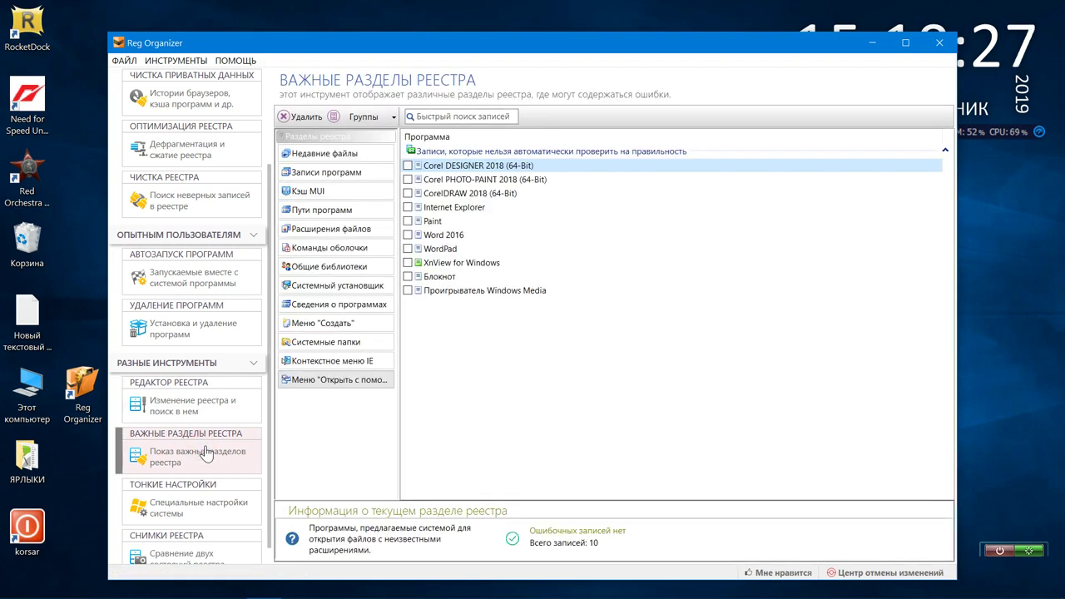
# Step: Copy the name of the Reg Organizer desktop shortcut and filter the important registry entries by "Reg Organizer"
pyautogui.click(76, 426)
pyautogui.rightClick(77, 426)
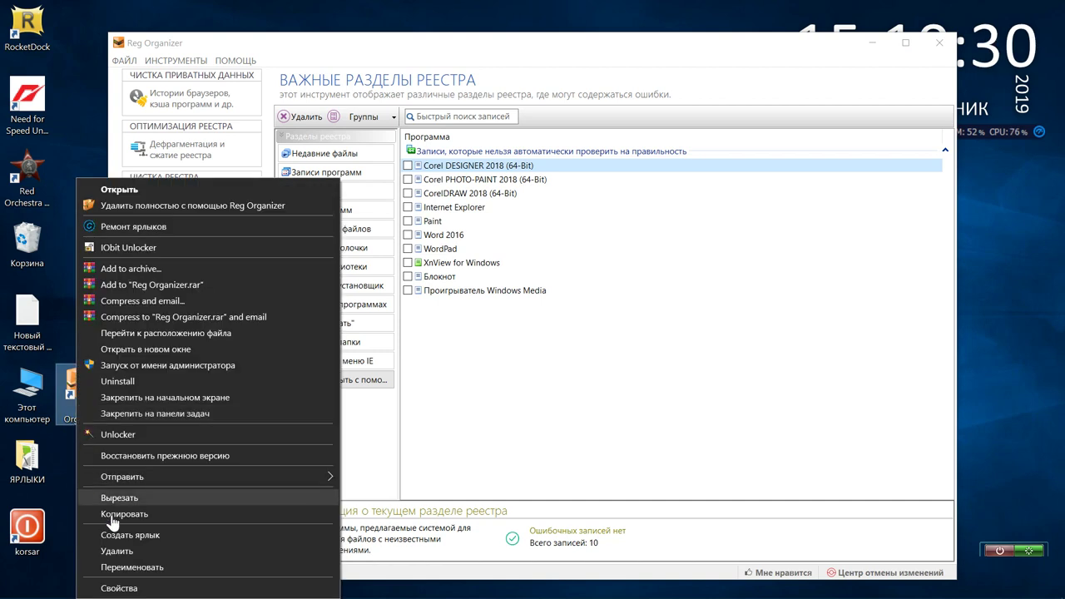
pyautogui.click(115, 567)
pyautogui.hotkey('ctrl', 'c')
pyautogui.rightClick(77, 416)
pyautogui.click(79, 456)
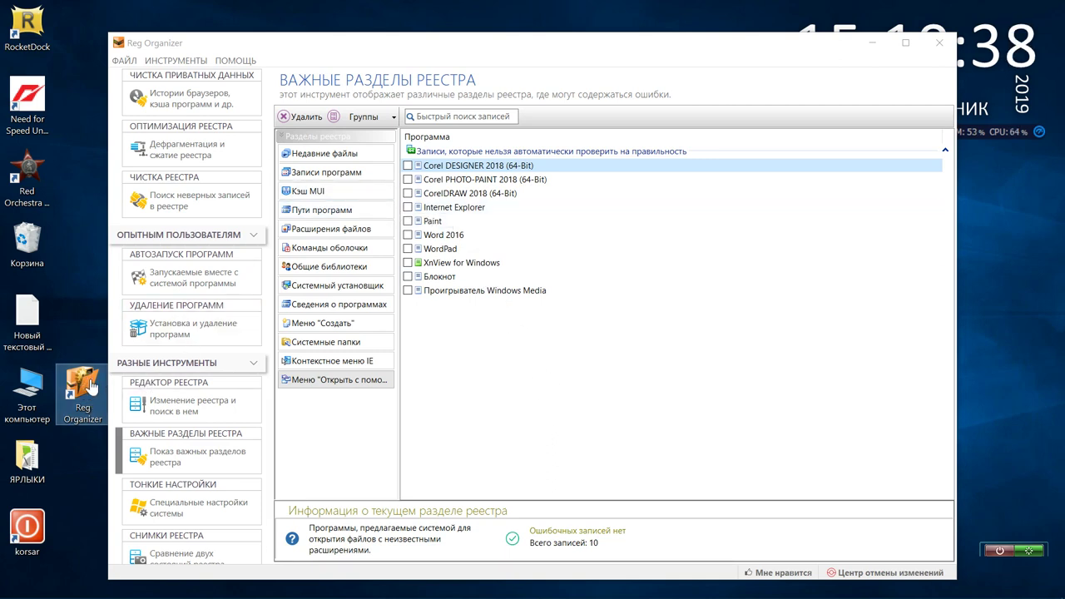
pyautogui.rightClick(428, 117)
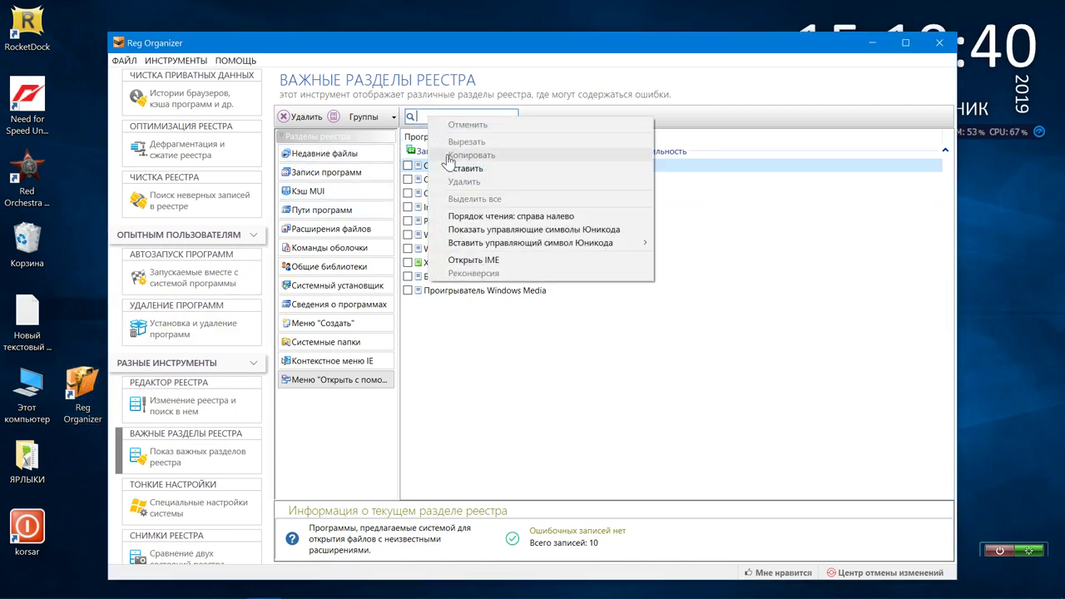
pyautogui.click(450, 168)
# Step: Examine the filtered entries under "Недавние файлы", "Записи программ", "Кэш MUI" and "Пути программ"
pyautogui.click(370, 158)
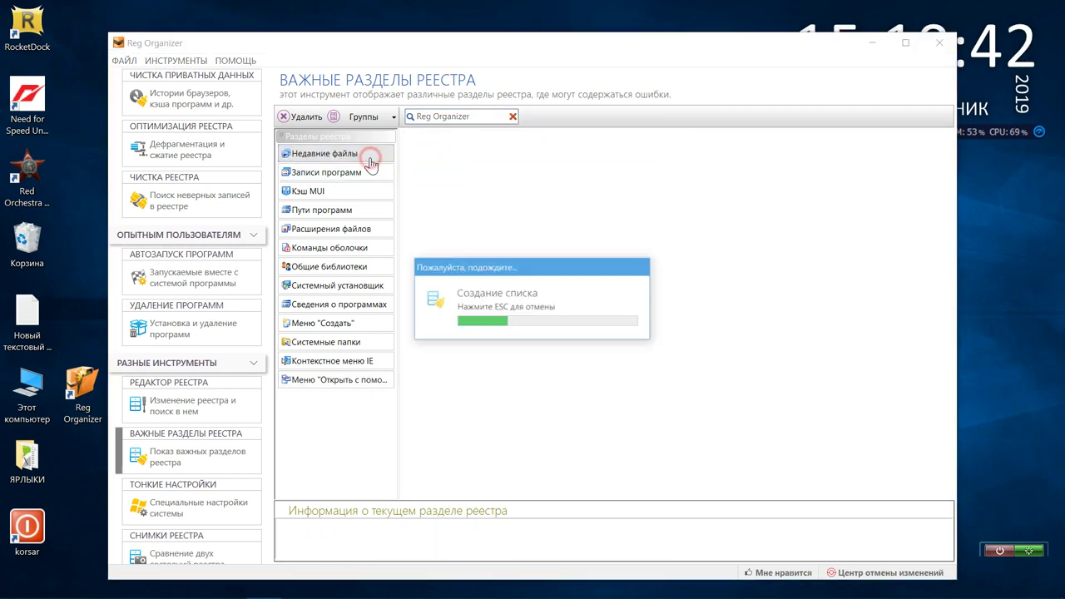
pyautogui.click(368, 172)
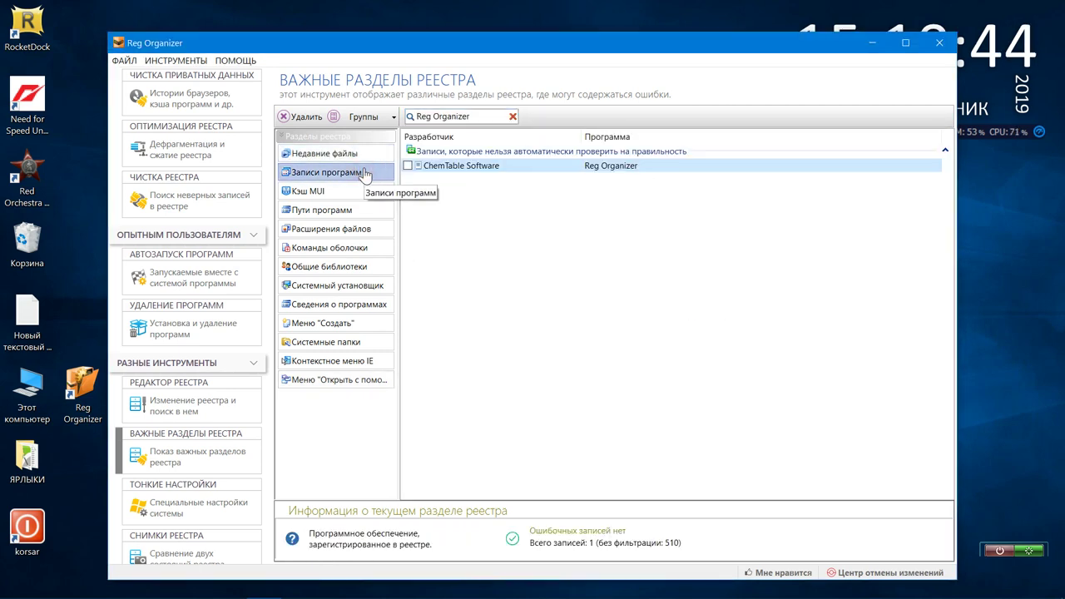
pyautogui.click(363, 193)
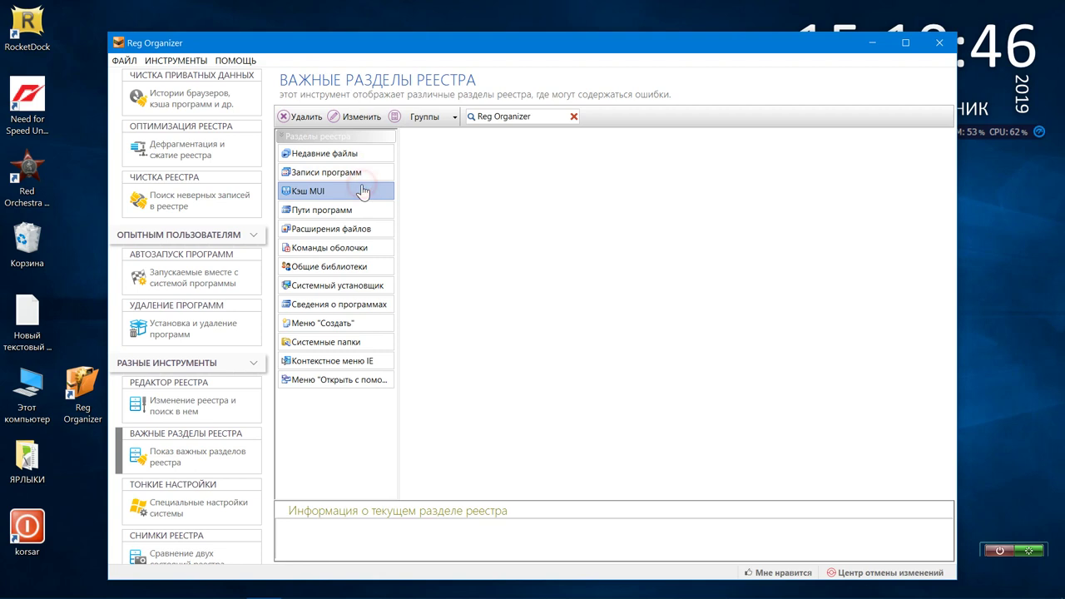
pyautogui.click(360, 213)
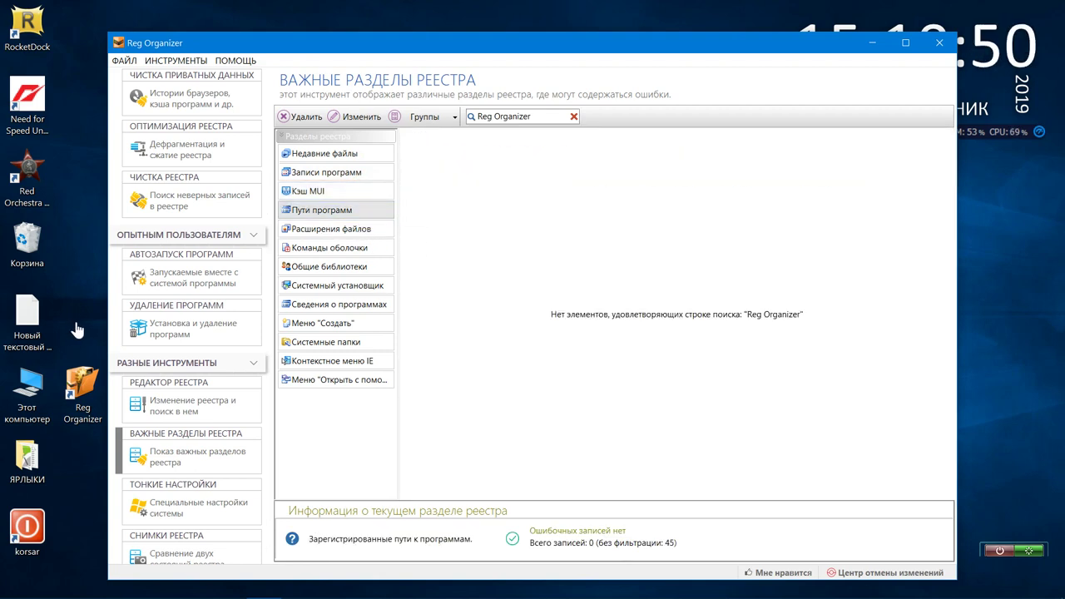
# Step: Open File Explorer and browse to the C:\Windows\WinSxS folder
pyautogui.click(33, 384)
pyautogui.doubleClick(33, 385)
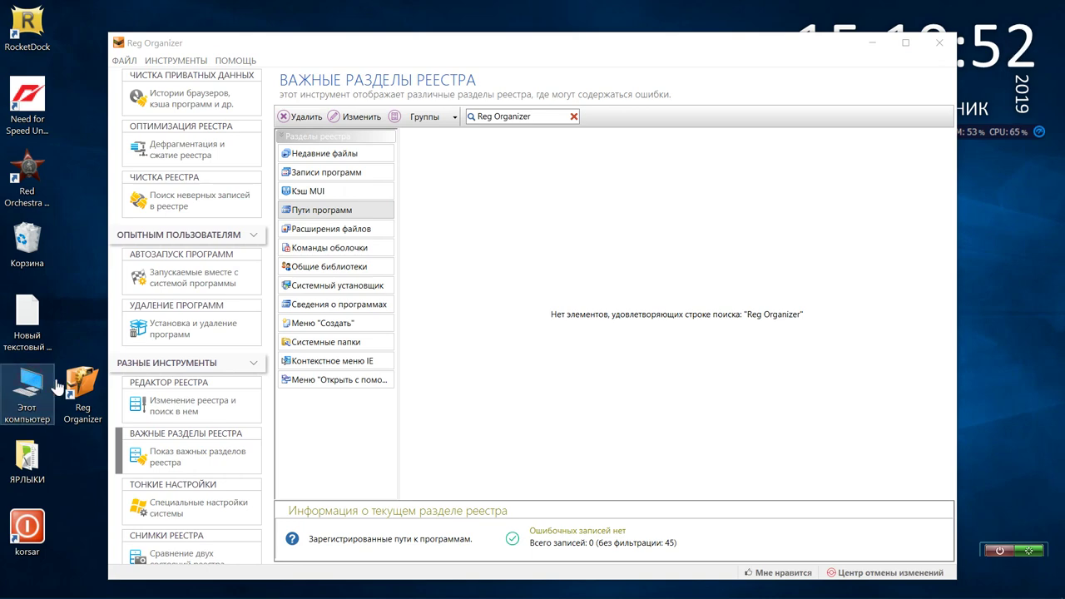
pyautogui.doubleClick(371, 358)
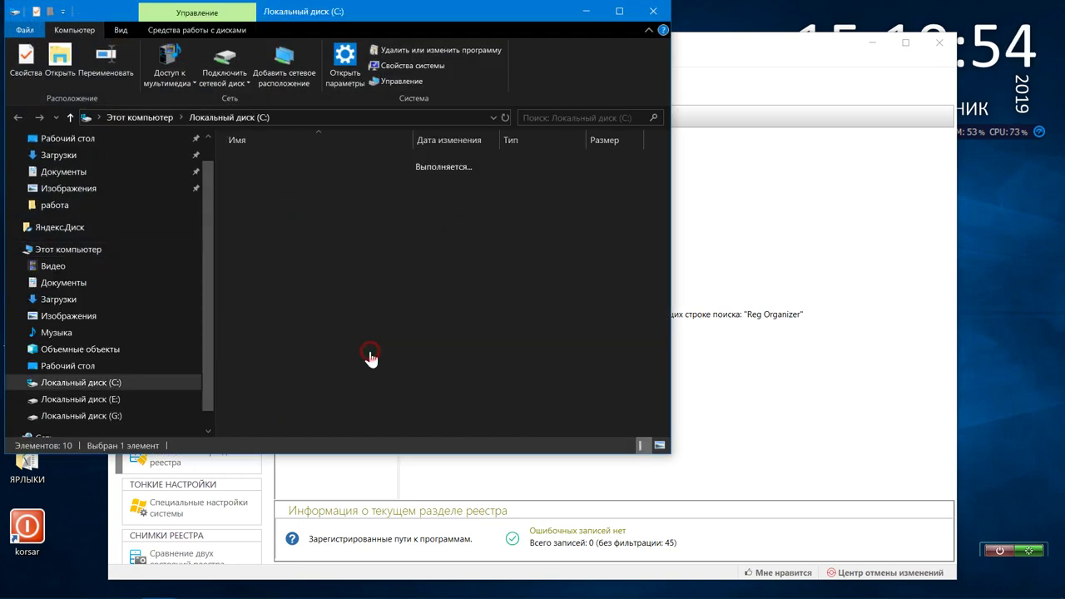
pyautogui.doubleClick(317, 226)
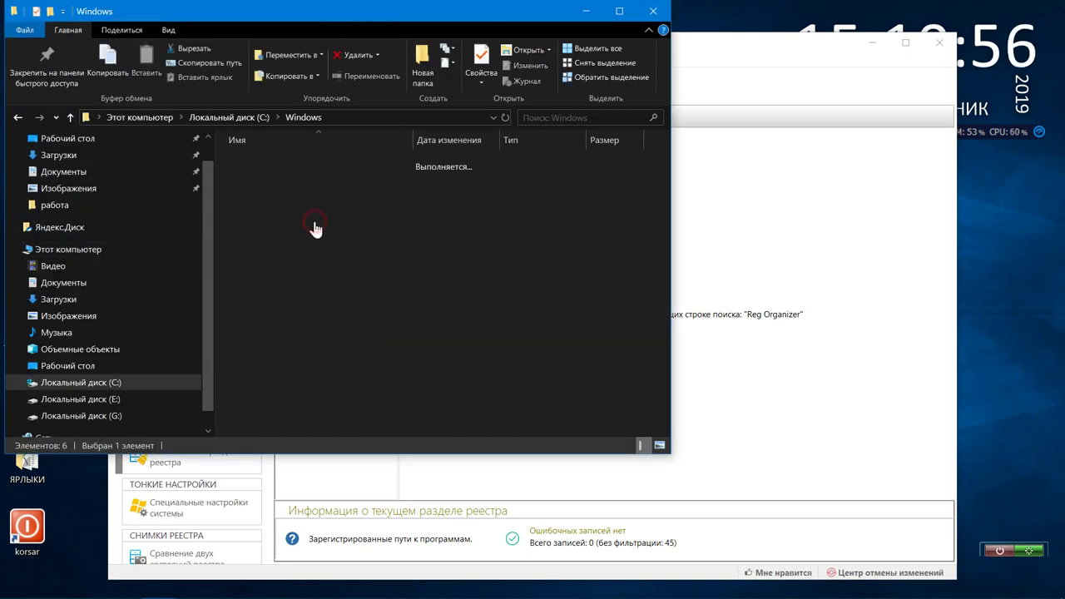
pyautogui.scroll(-20, 316, 227)
pyautogui.scroll(-8, 316, 224)
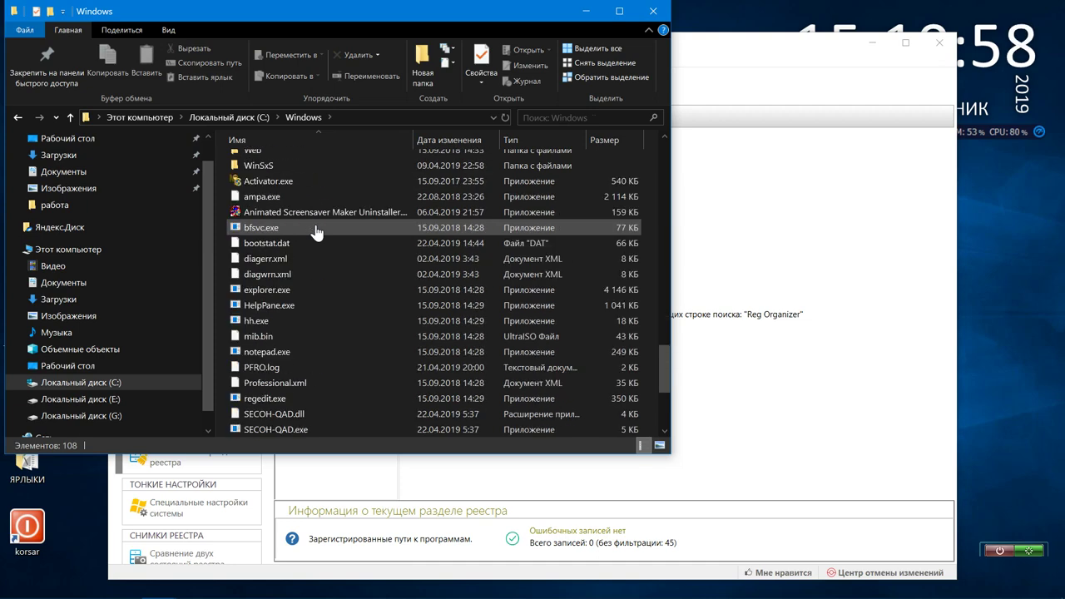
pyautogui.scroll(3, 316, 233)
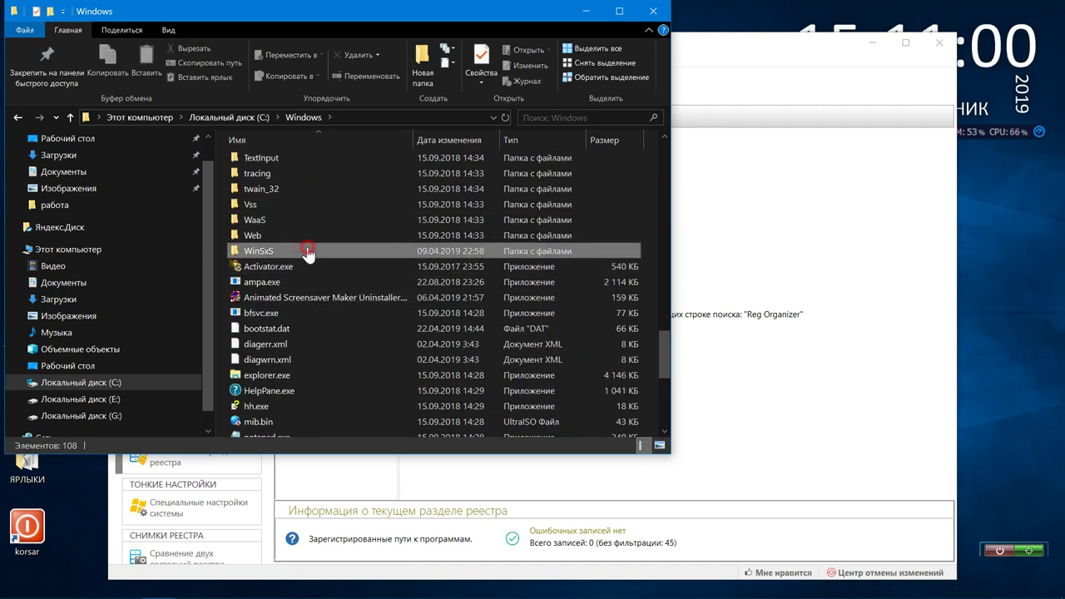
pyautogui.doubleClick(306, 249)
# Step: Examine the WinSxS subfolders, including the contents of one bthpan.inf.resources folder, and close File Explorer
pyautogui.scroll(-2, 308, 250)
pyautogui.scroll(-4, 307, 249)
pyautogui.doubleClick(304, 245)
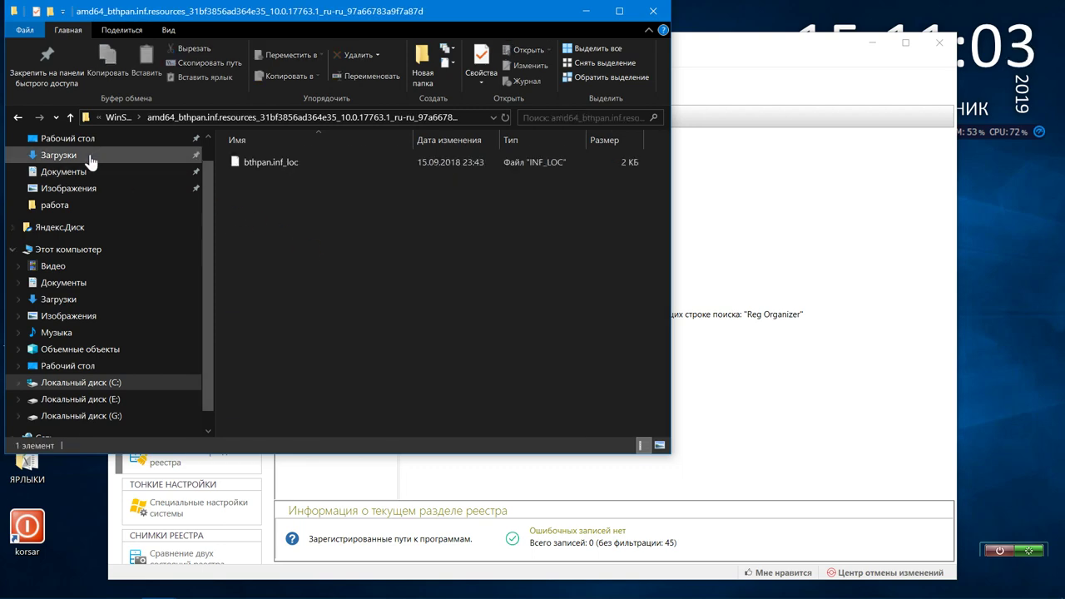
pyautogui.click(18, 118)
pyautogui.scroll(-15, 414, 232)
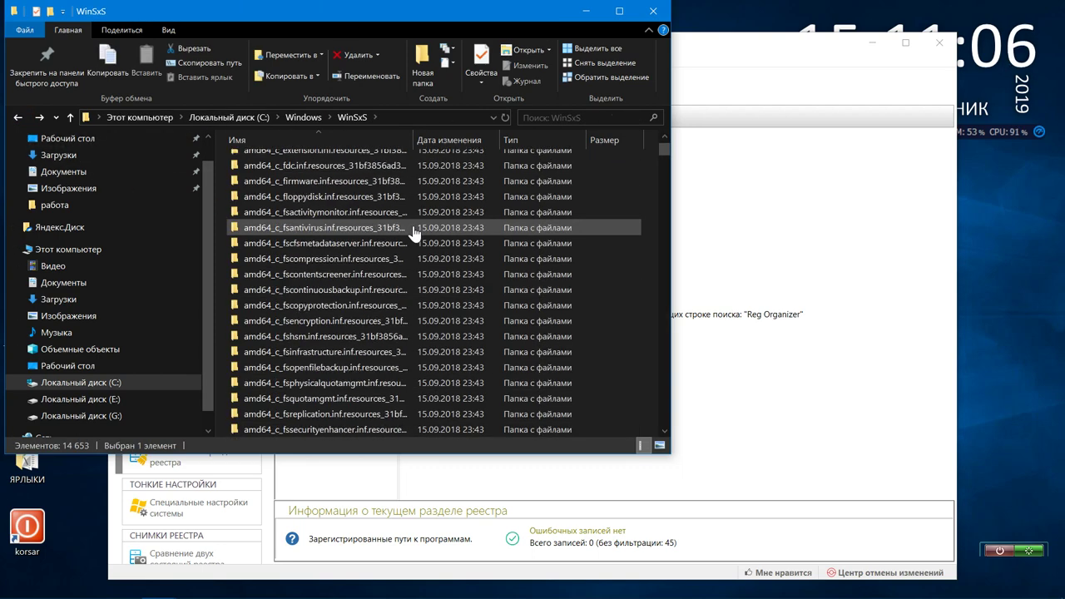
pyautogui.click(653, 12)
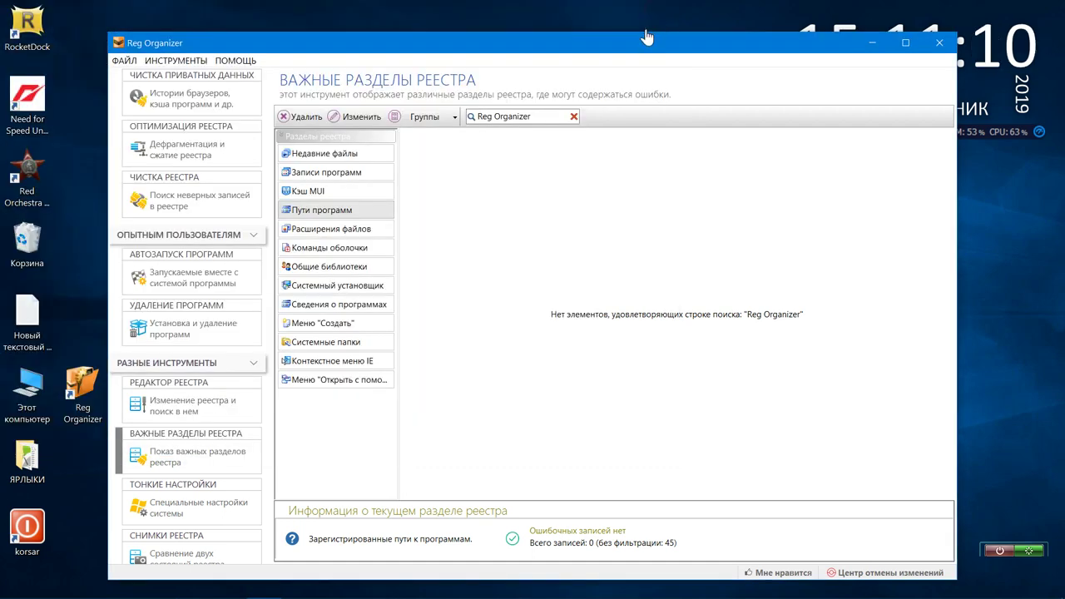
# Step: Examine the filtered registry entries under "Расширения файлов", "Команды оболочки" and "Общие библиотеки"
pyautogui.click(353, 235)
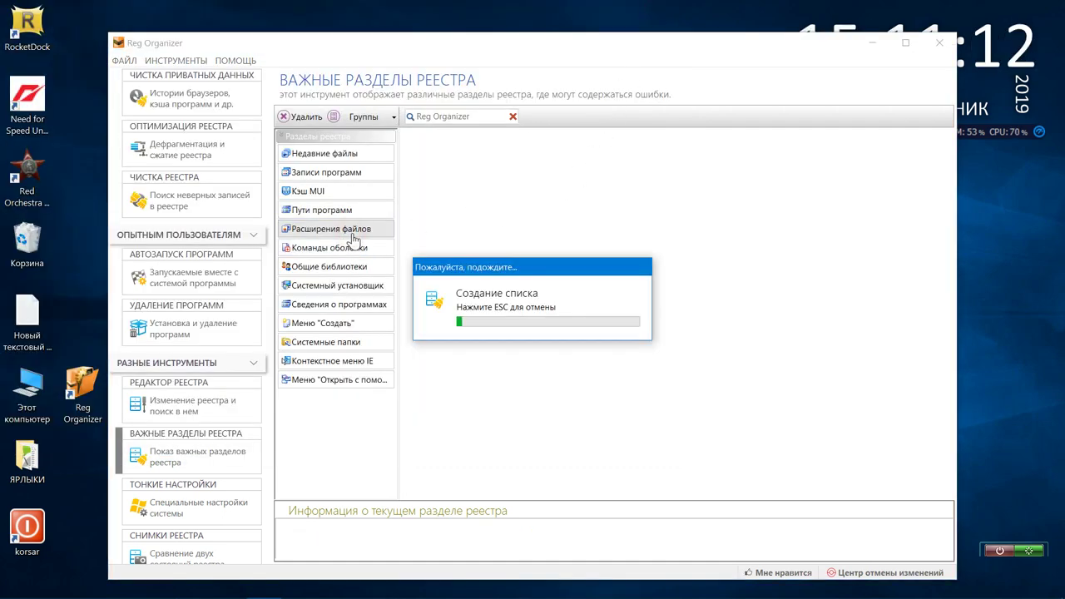
pyautogui.click(348, 248)
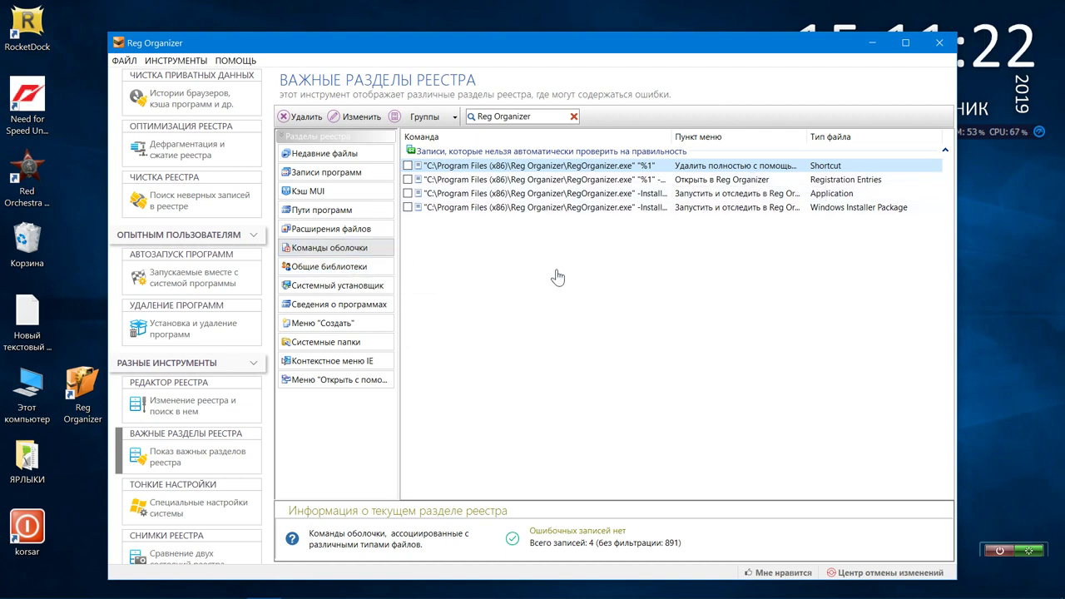
pyautogui.click(345, 269)
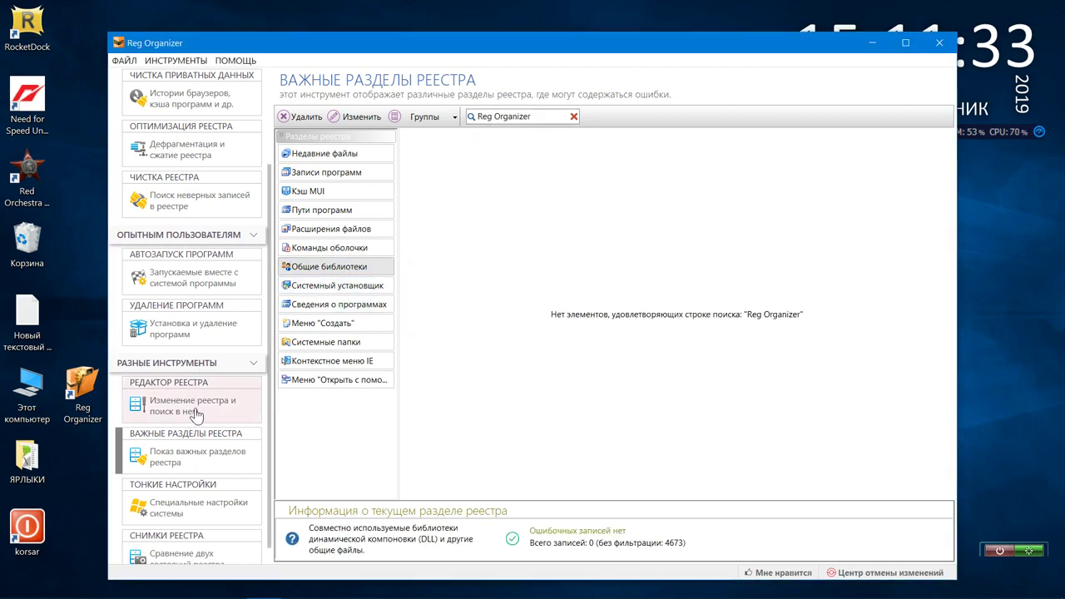
# Step: Open the startup programs tool and the program removal tool, and look through the list of installed programs
pyautogui.click(213, 284)
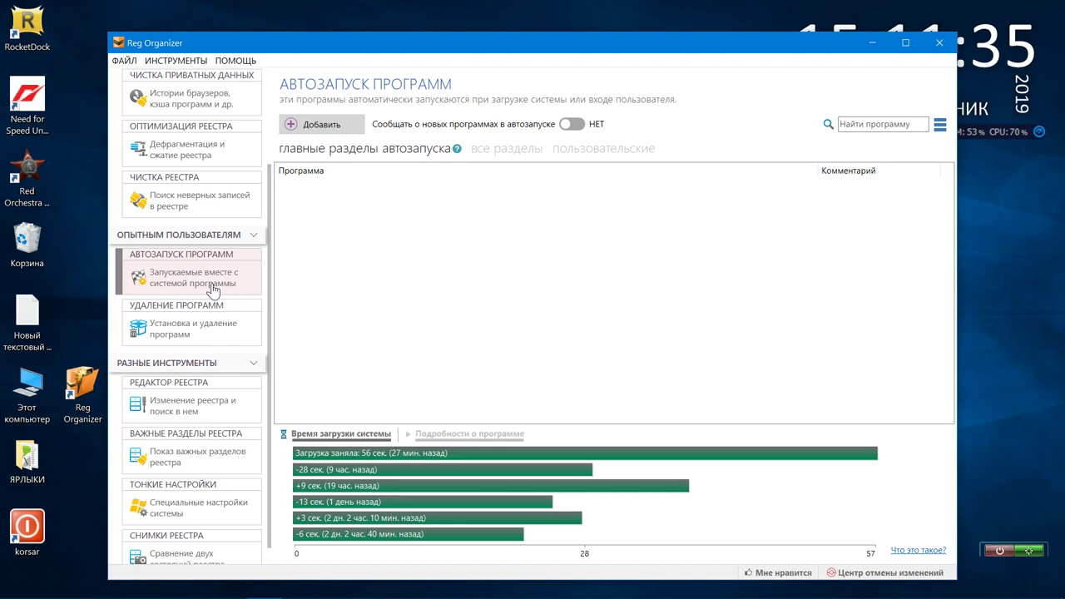
pyautogui.click(213, 335)
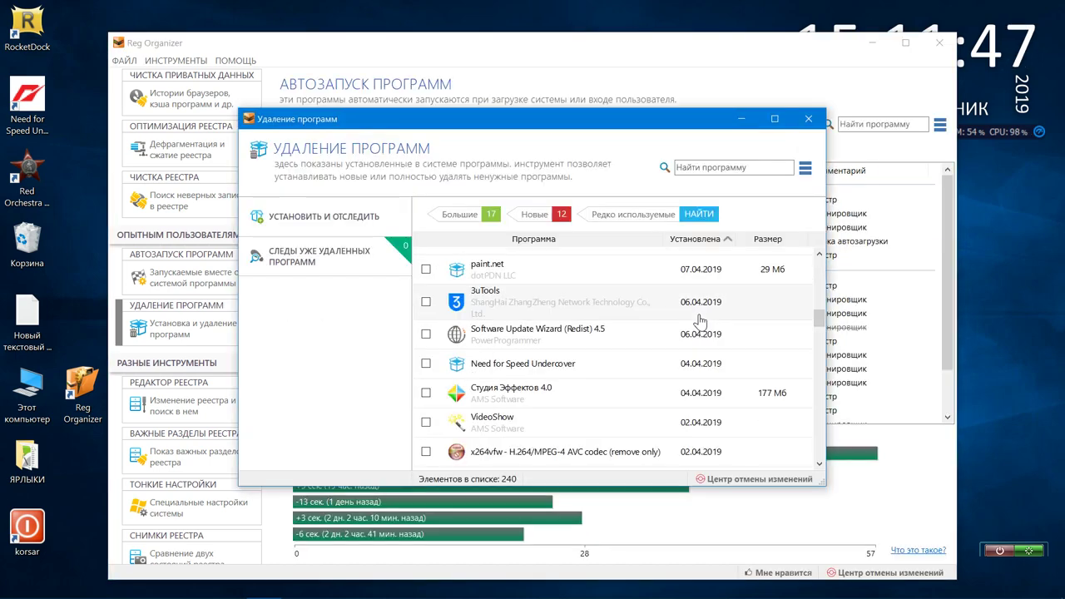
pyautogui.scroll(-5, 613, 323)
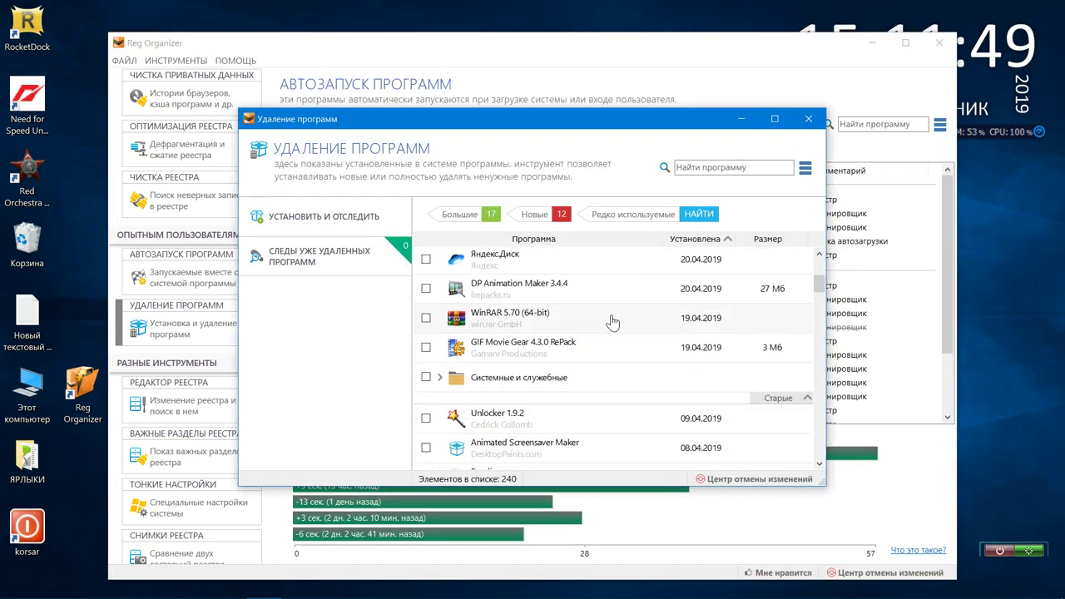
pyautogui.scroll(-5, 613, 323)
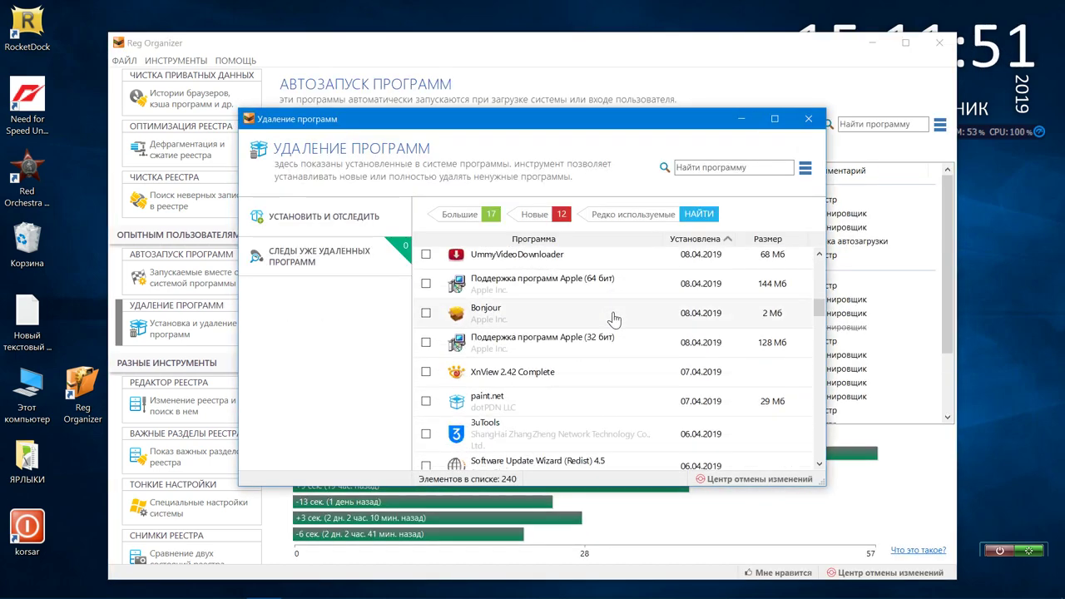
pyautogui.scroll(-9, 613, 320)
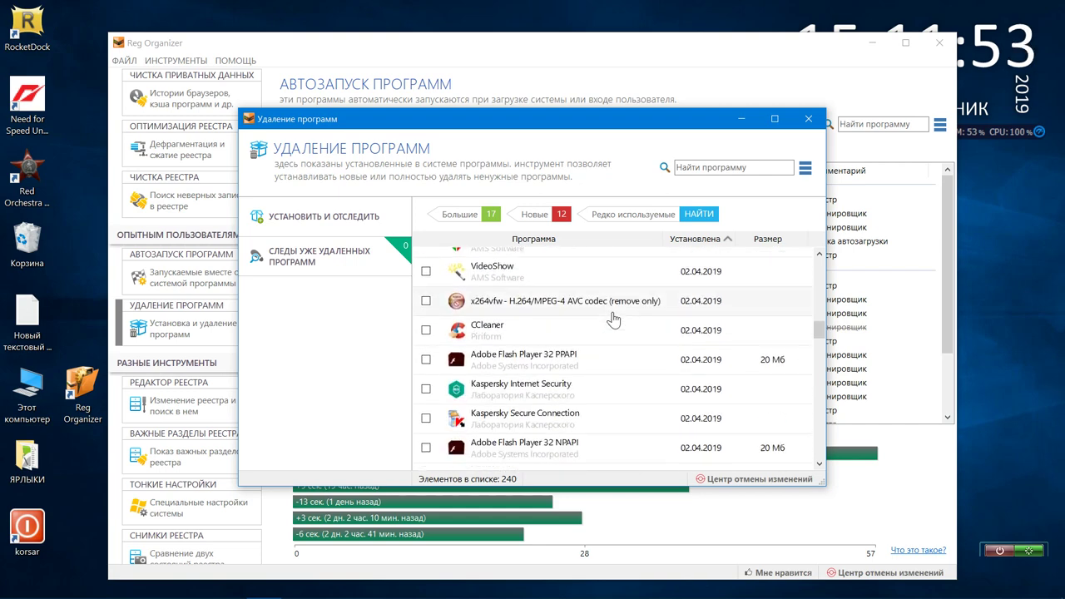
pyautogui.scroll(-4, 613, 319)
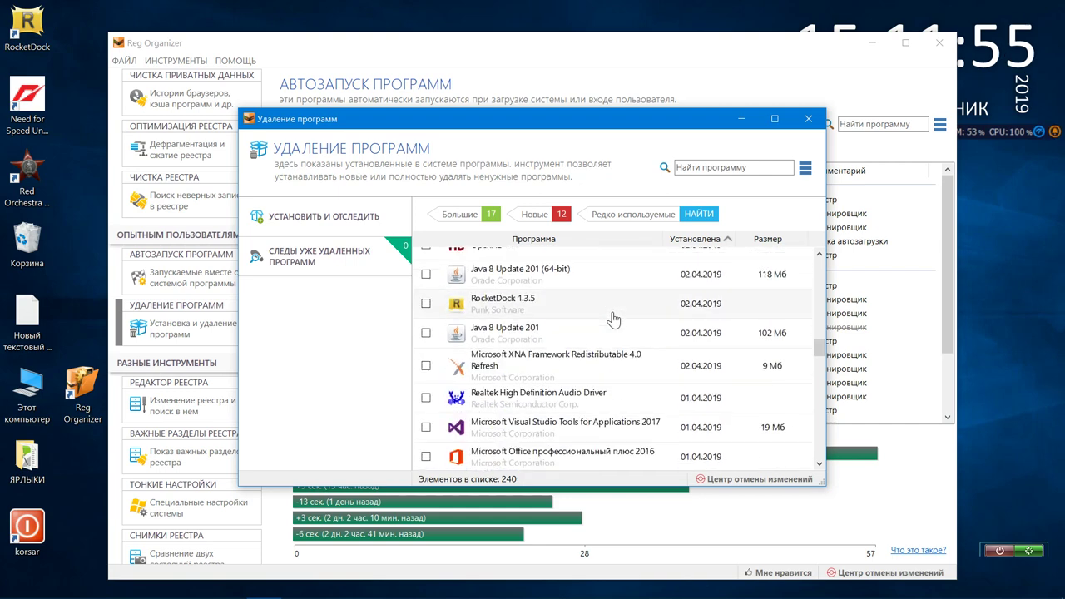
pyautogui.click(613, 287)
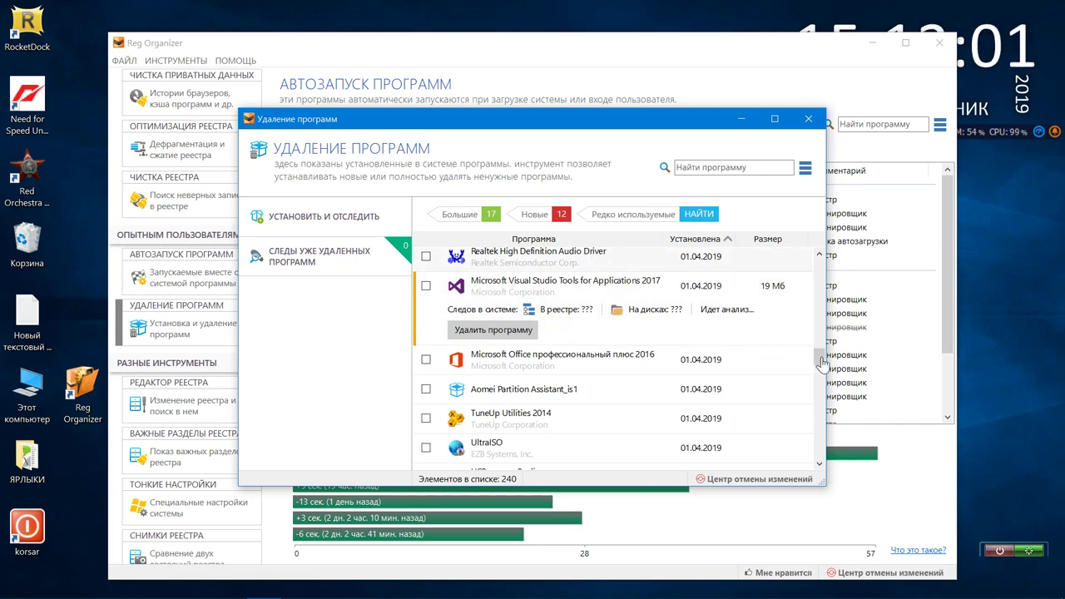
pyautogui.scroll(-6, 822, 364)
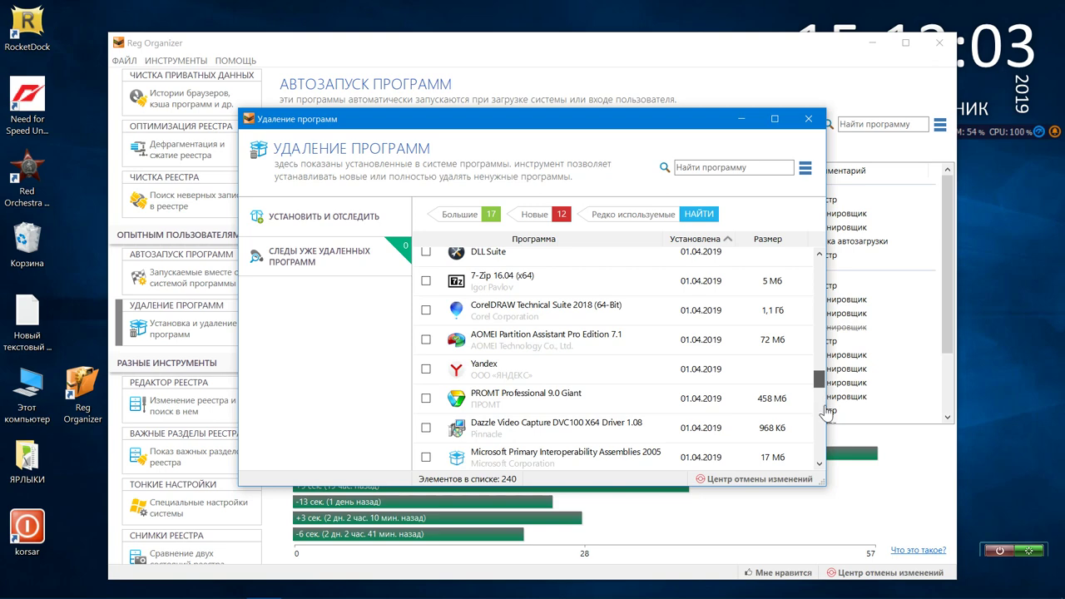
pyautogui.scroll(-1, 820, 403)
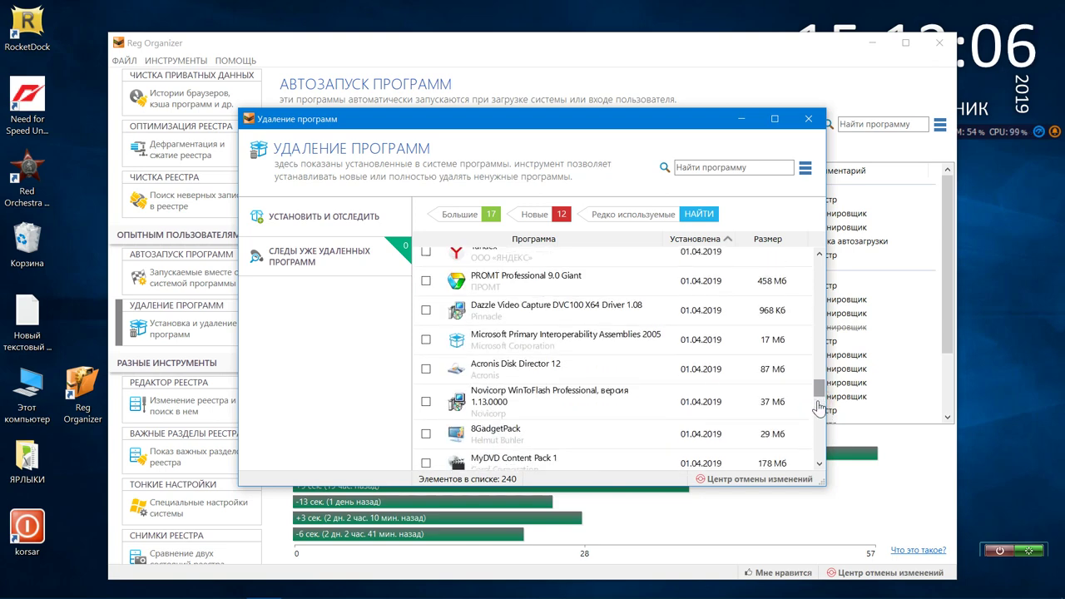
pyautogui.scroll(-4, 688, 391)
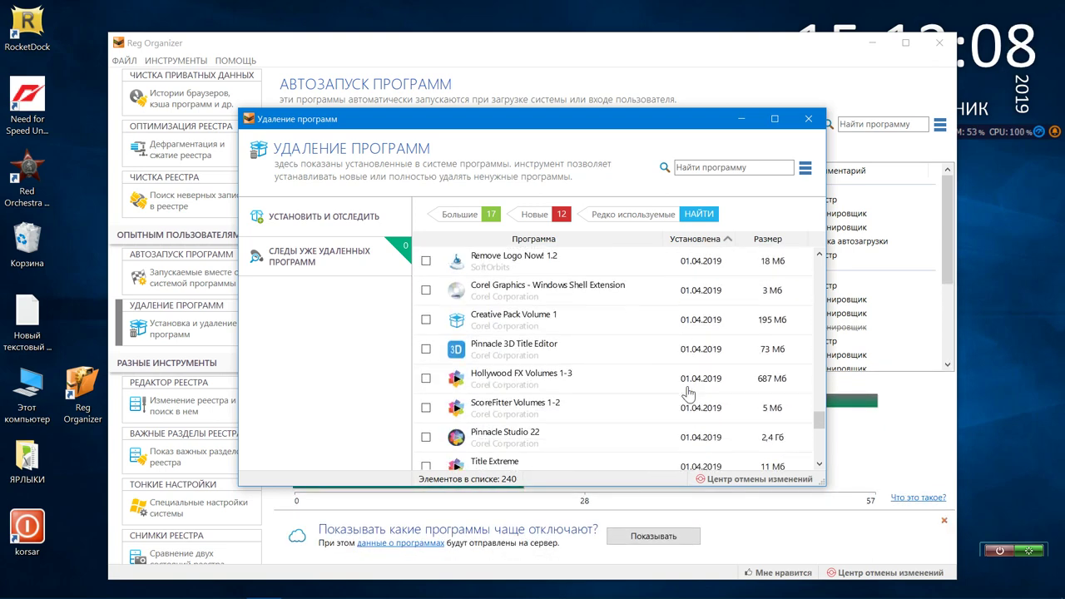
pyautogui.scroll(-5, 687, 392)
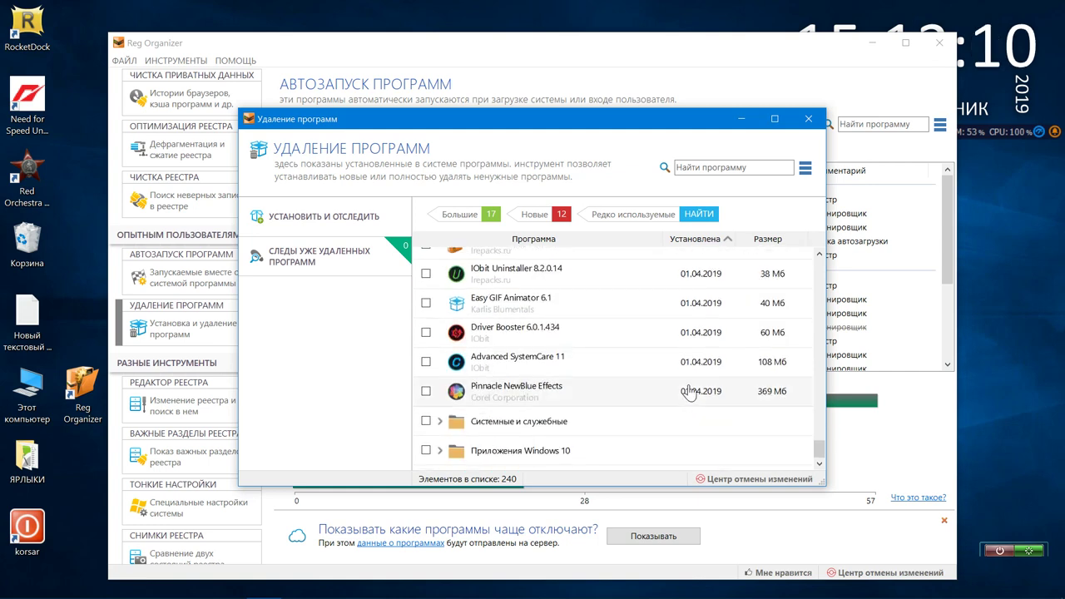
# Step: Mark the "Приложения Windows 10" group in the removal list and view the apps it contains
pyautogui.click(427, 450)
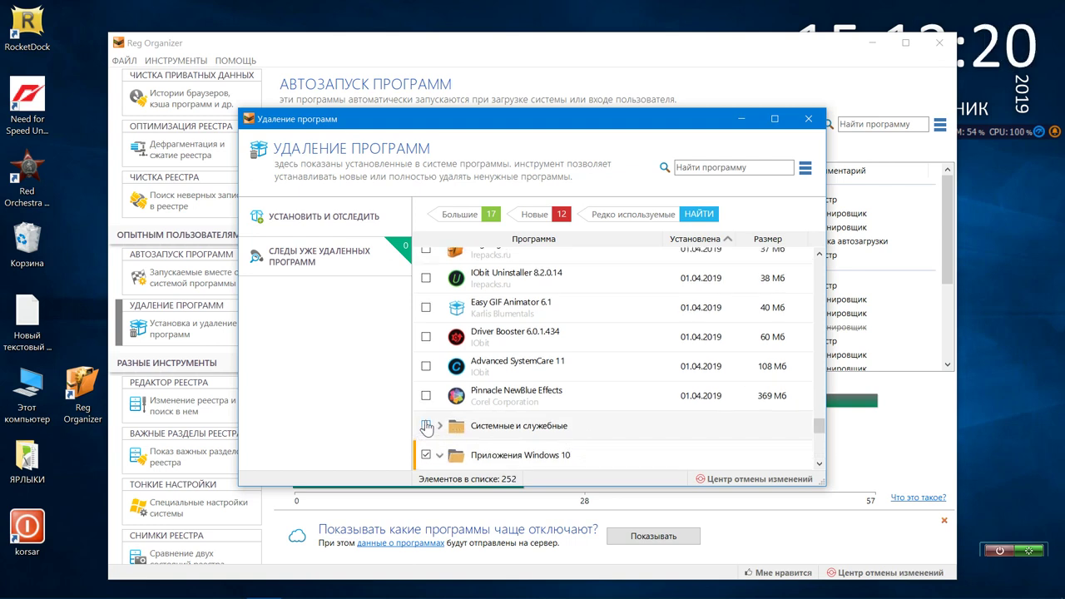
pyautogui.scroll(-3, 552, 408)
pyautogui.scroll(3, 552, 409)
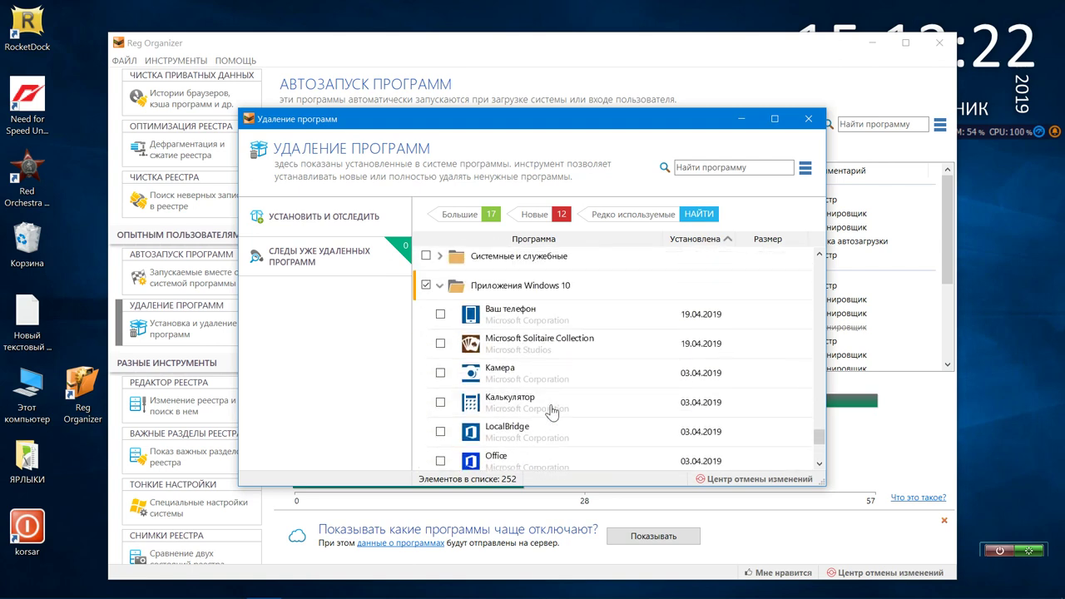
# Step: Mark and expand the "Системные и служебные" group, look through its entries and close the removal tool
pyautogui.click(426, 399)
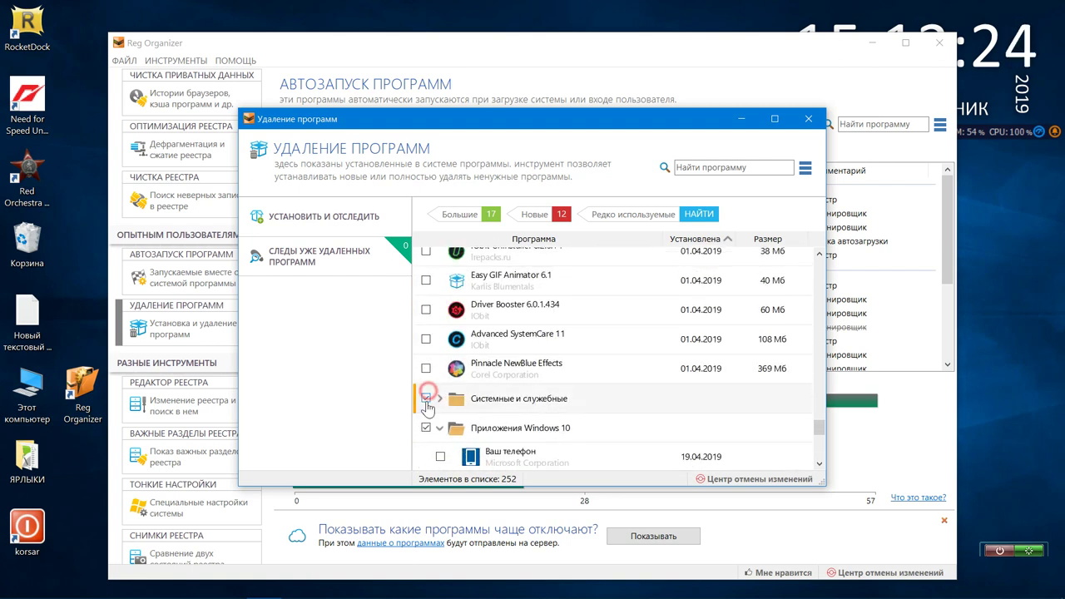
pyautogui.click(439, 399)
pyautogui.scroll(-5, 565, 416)
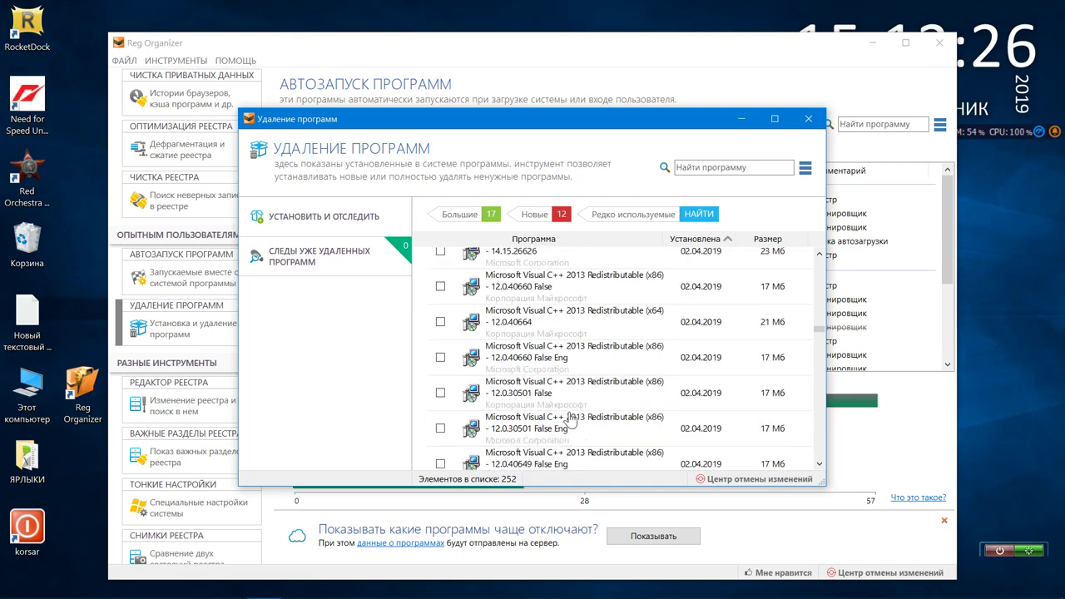
pyautogui.scroll(-6, 571, 418)
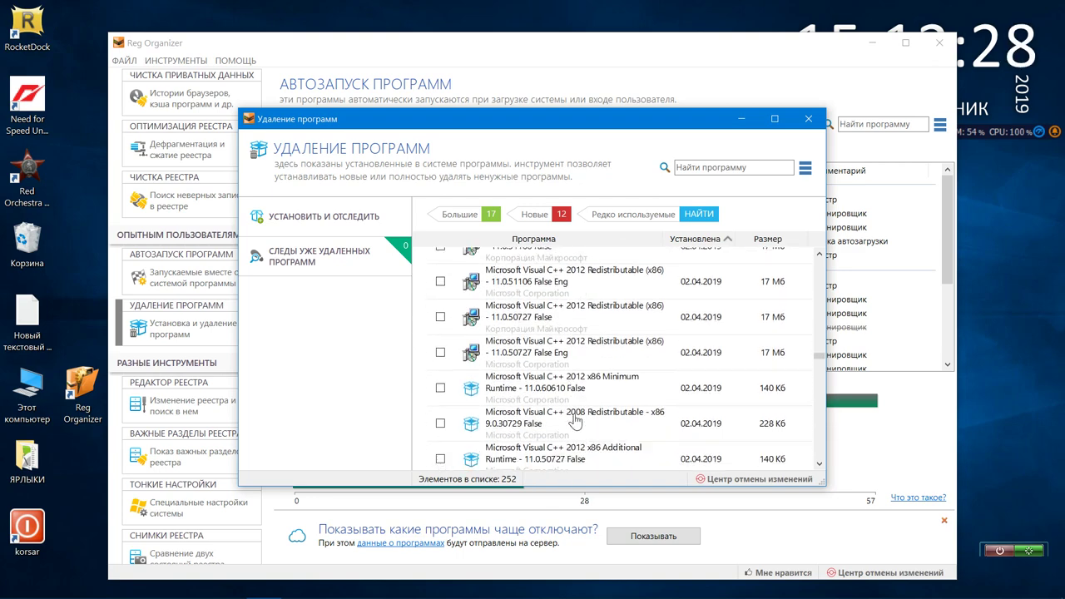
pyautogui.scroll(-3, 574, 423)
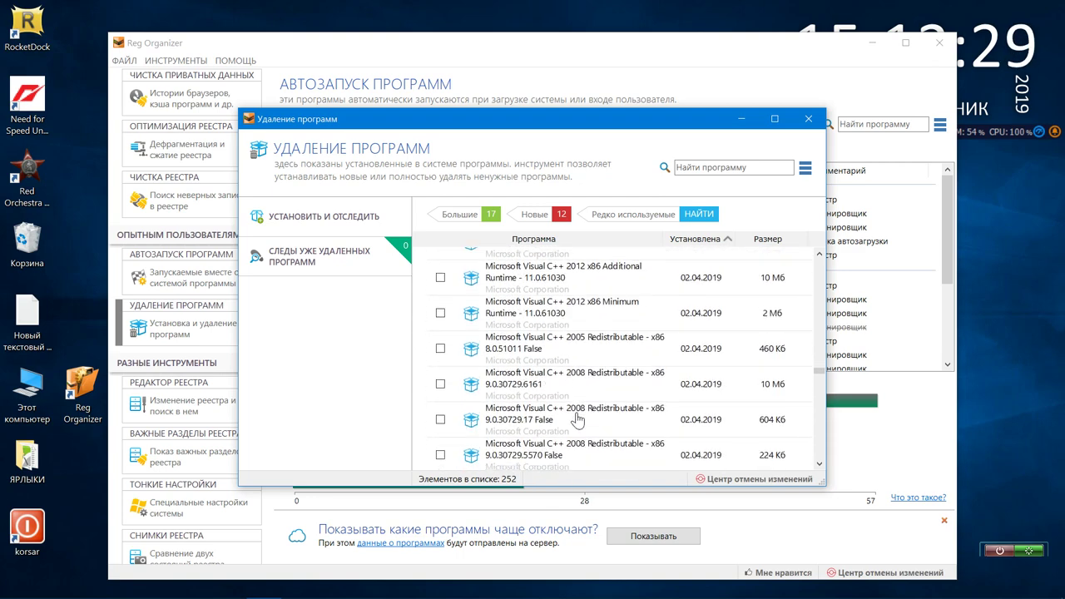
pyautogui.click(811, 119)
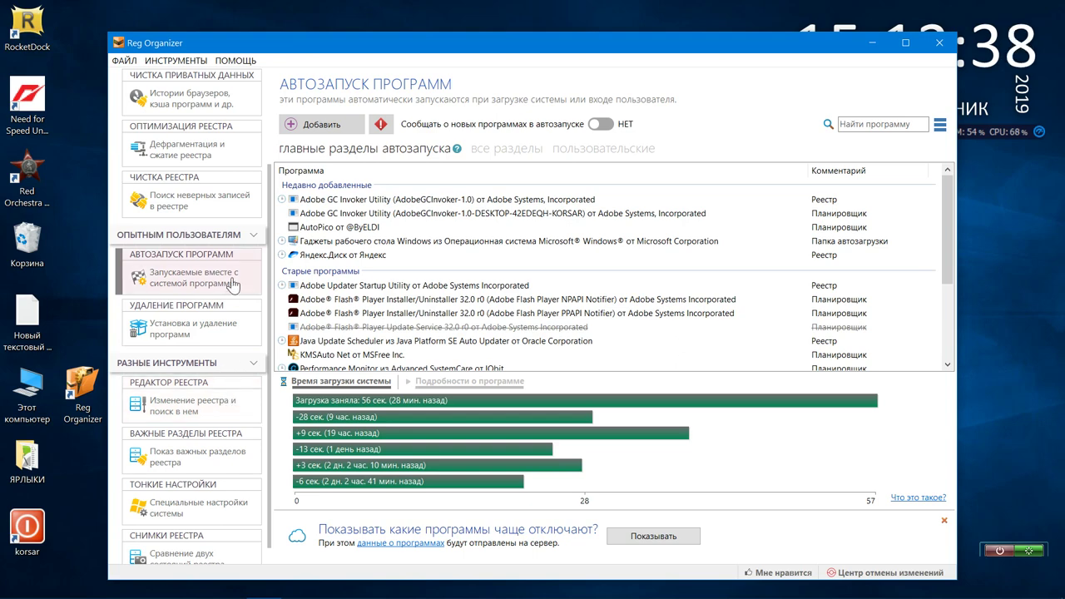
# Step: Examine the main startup programs list and the blocked programs, leaving the blocked ones unrestored
pyautogui.scroll(-3, 407, 325)
pyautogui.scroll(3, 428, 312)
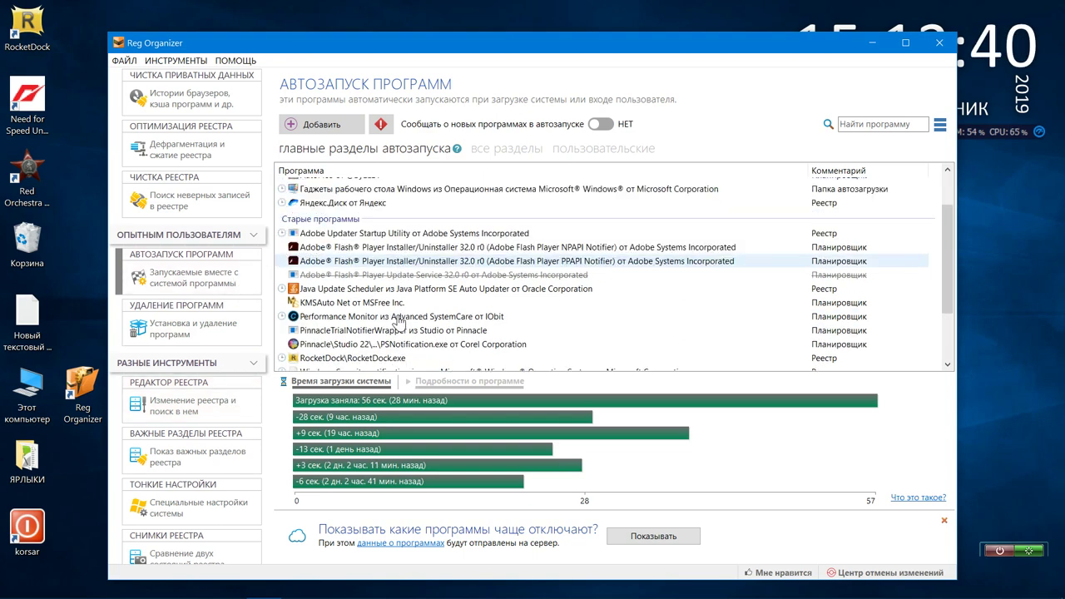
pyautogui.click(381, 126)
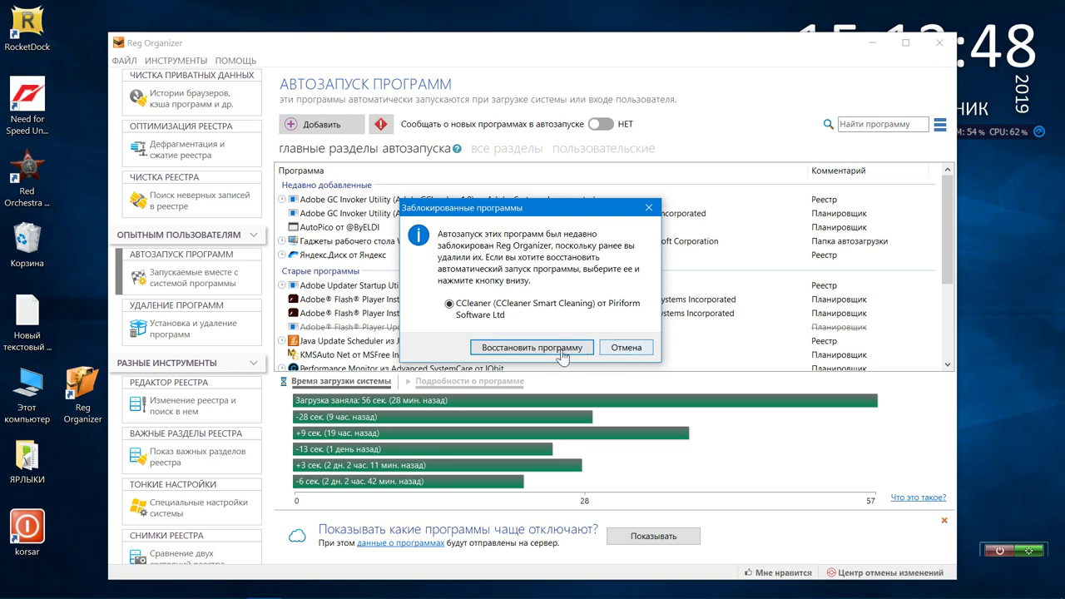
pyautogui.click(622, 350)
pyautogui.scroll(-3, 458, 323)
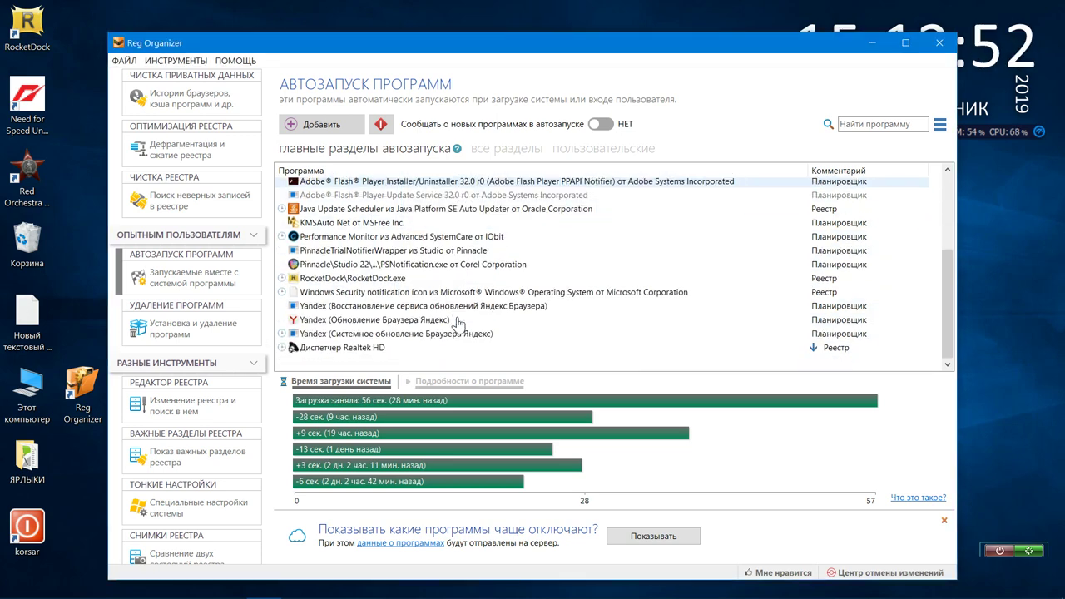
pyautogui.scroll(3, 458, 323)
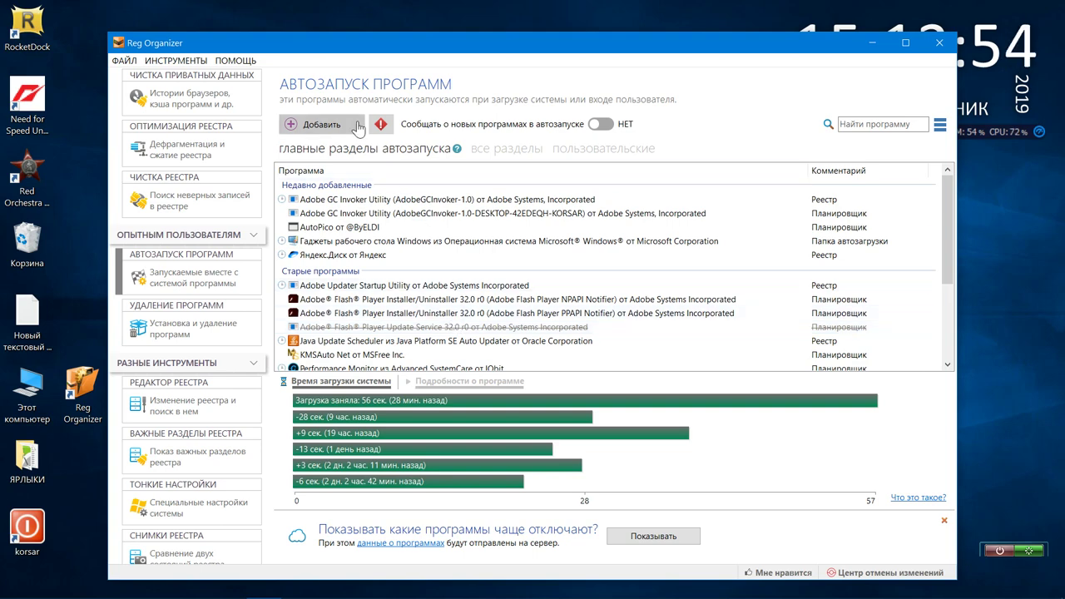
# Step: View the startup entries under "все разделы" and open the registry editor
pyautogui.click(513, 148)
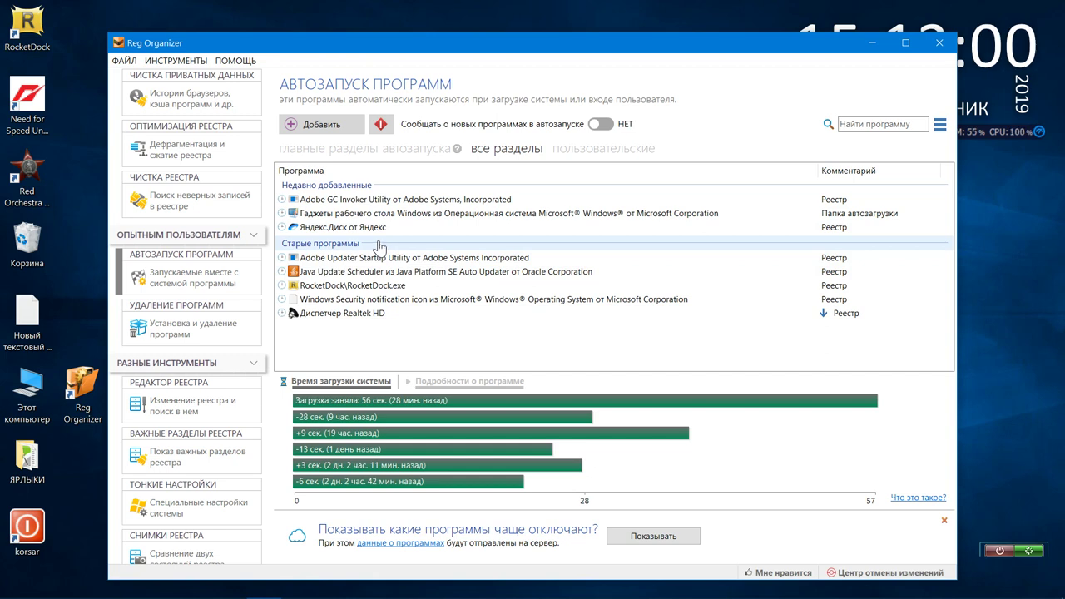
pyautogui.click(185, 405)
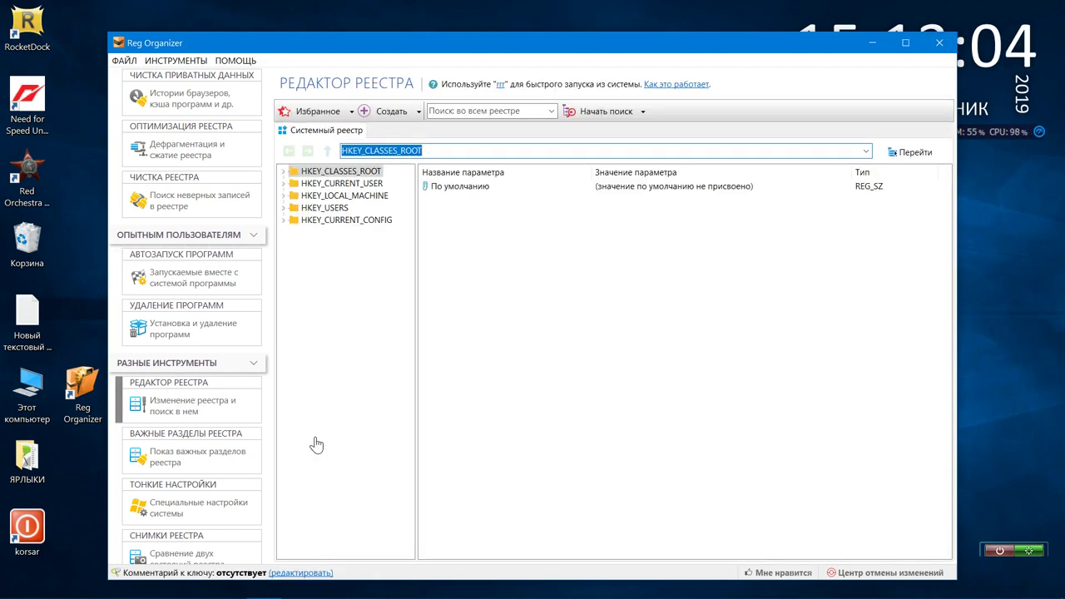
# Step: Open "Тонкие настройки", view the quick-setup groups without enabling any, and close the window
pyautogui.scroll(-2, 191, 474)
pyautogui.scroll(1, 207, 474)
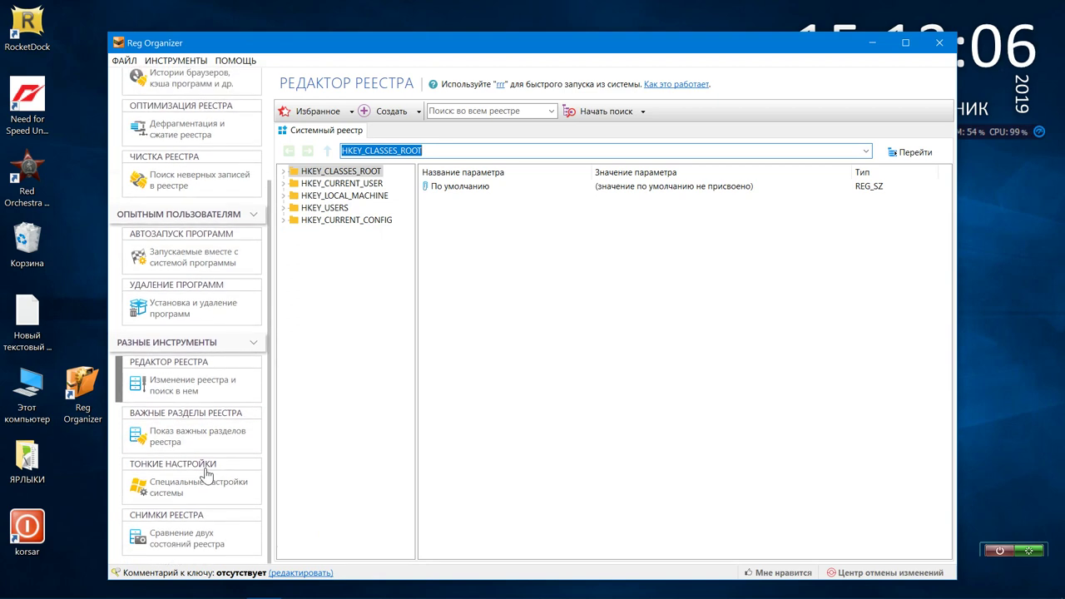
pyautogui.click(194, 542)
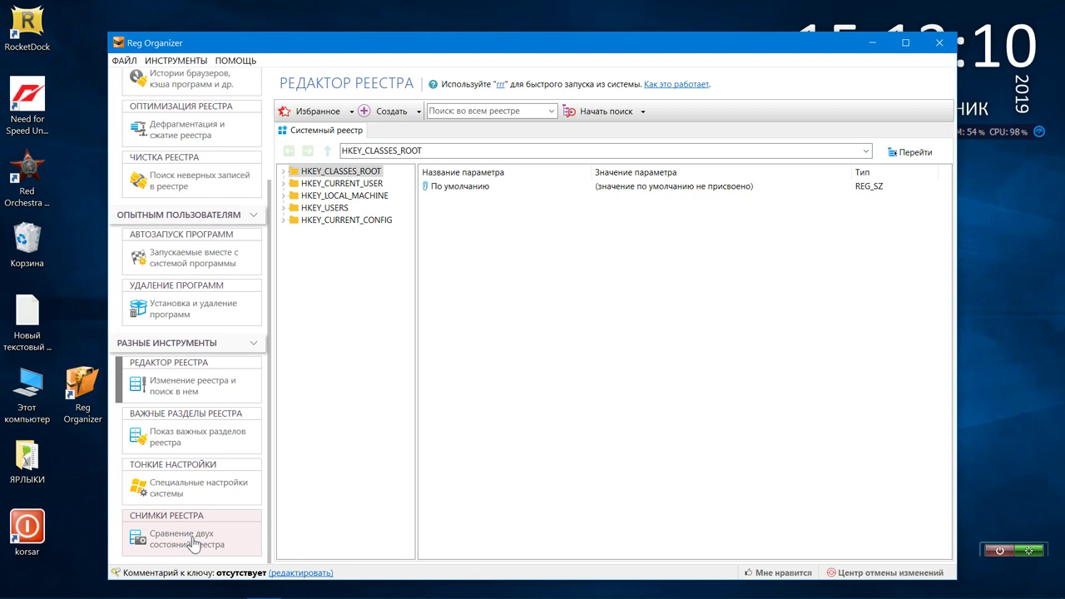
pyautogui.click(170, 491)
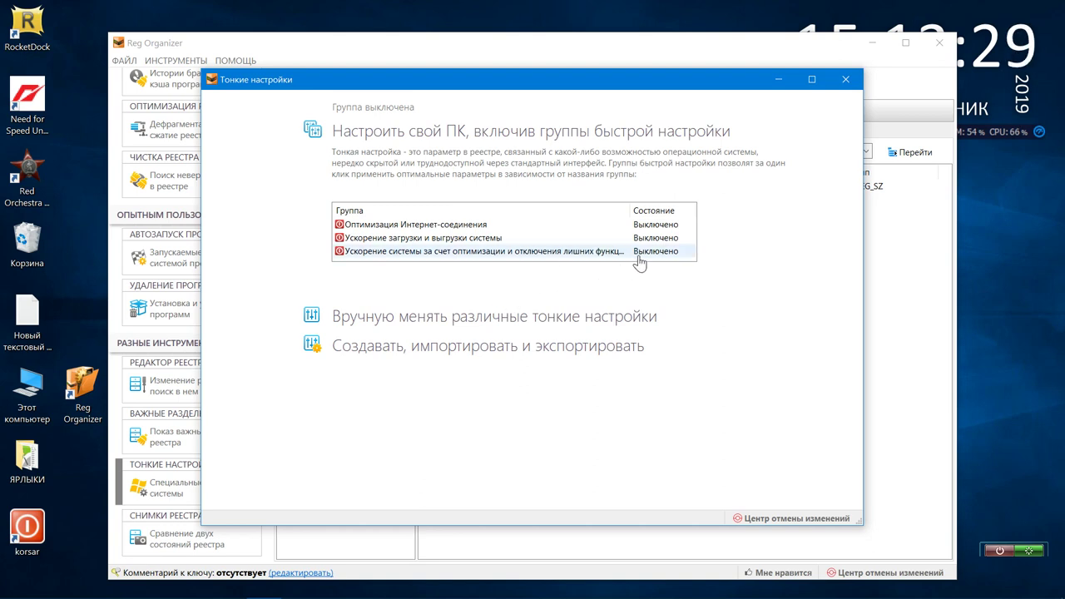
pyautogui.click(845, 80)
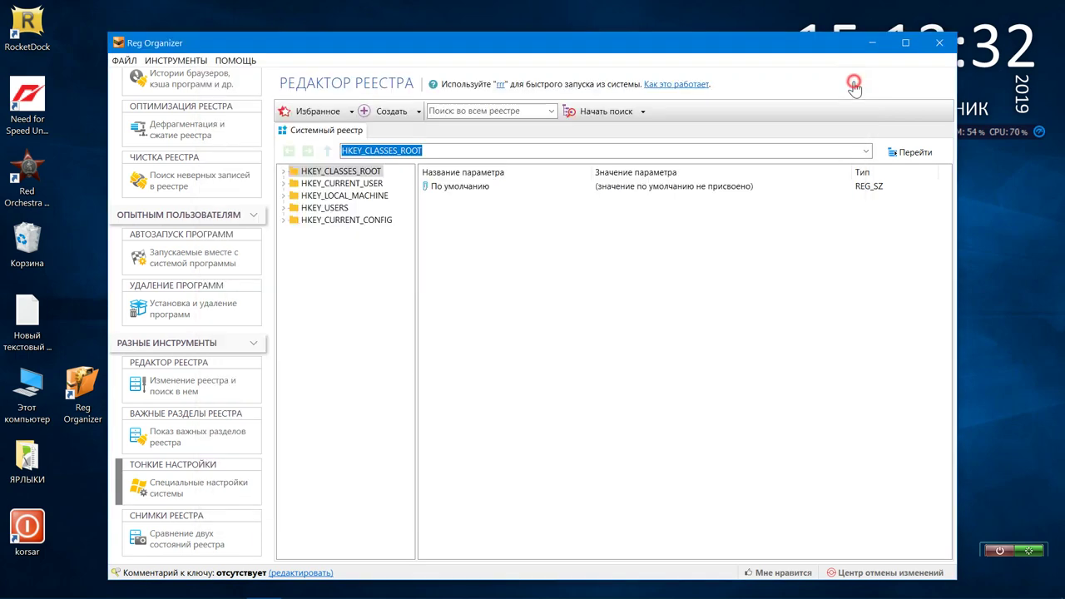
# Step: Run the express check ("Экспресс-проверка") and start the system cleaning scan from its results
pyautogui.scroll(3, 212, 125)
pyautogui.click(213, 125)
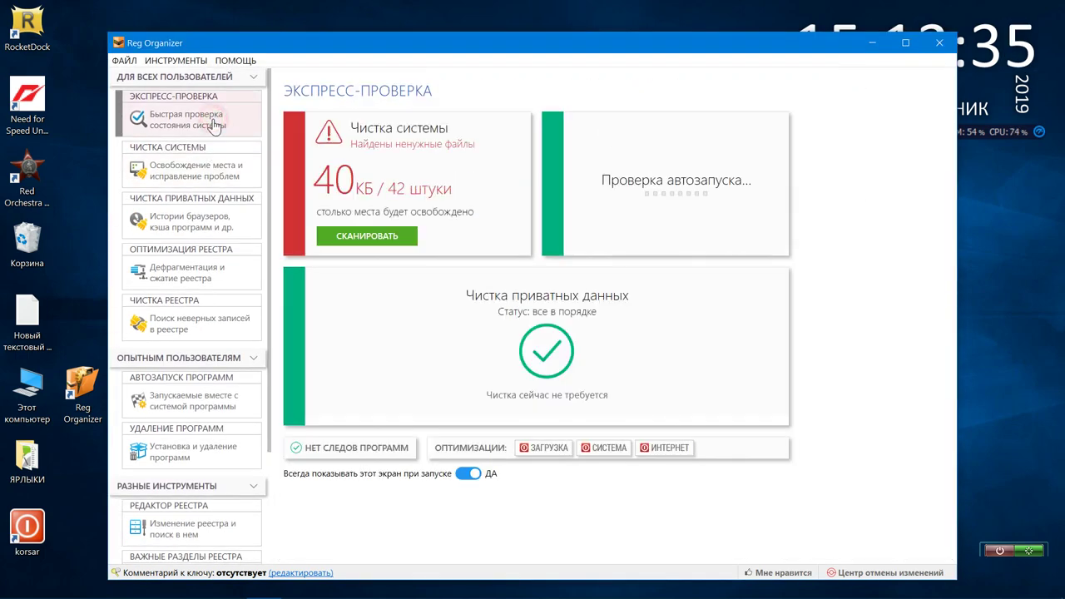
pyautogui.click(366, 237)
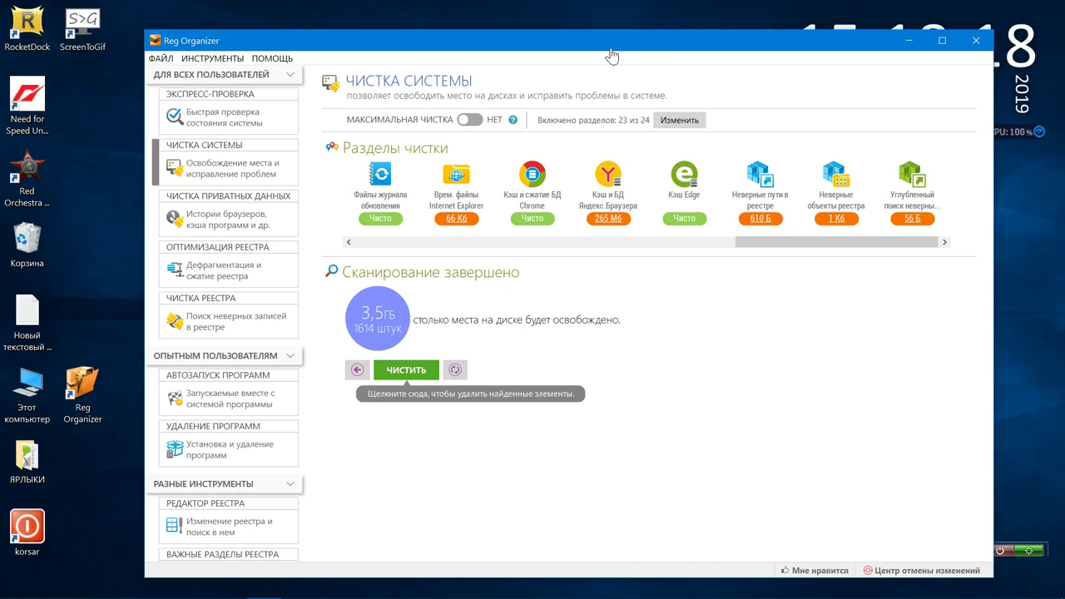
# Step: Review the scan results across all cleaning sections, clean the found items and return to the express check
pyautogui.click(773, 246)
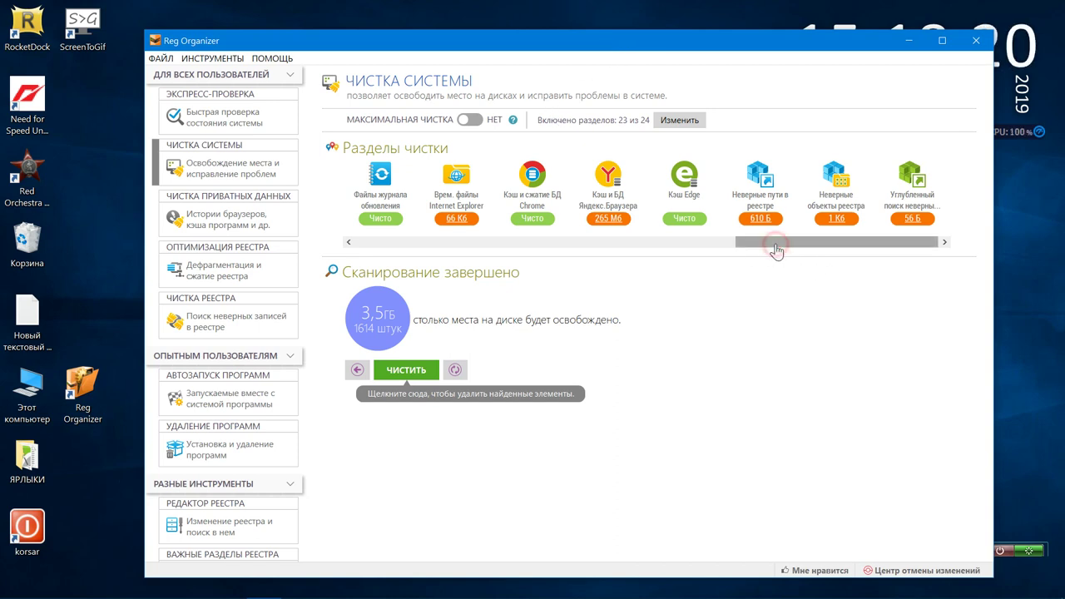
pyautogui.moveTo(753, 256); pyautogui.dragTo(634, 273)
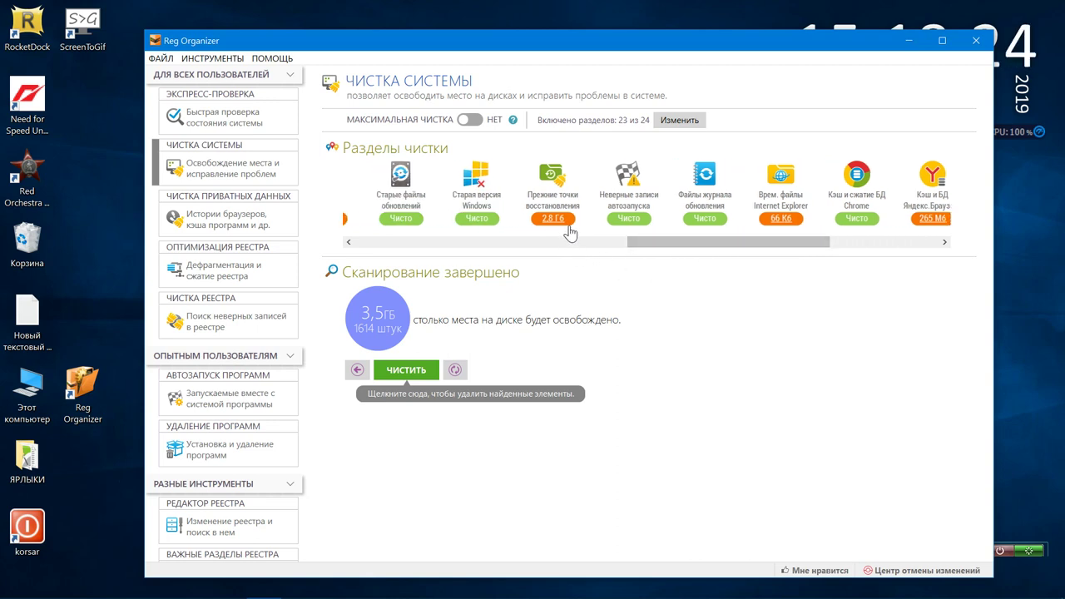
pyautogui.moveTo(644, 250); pyautogui.dragTo(501, 262)
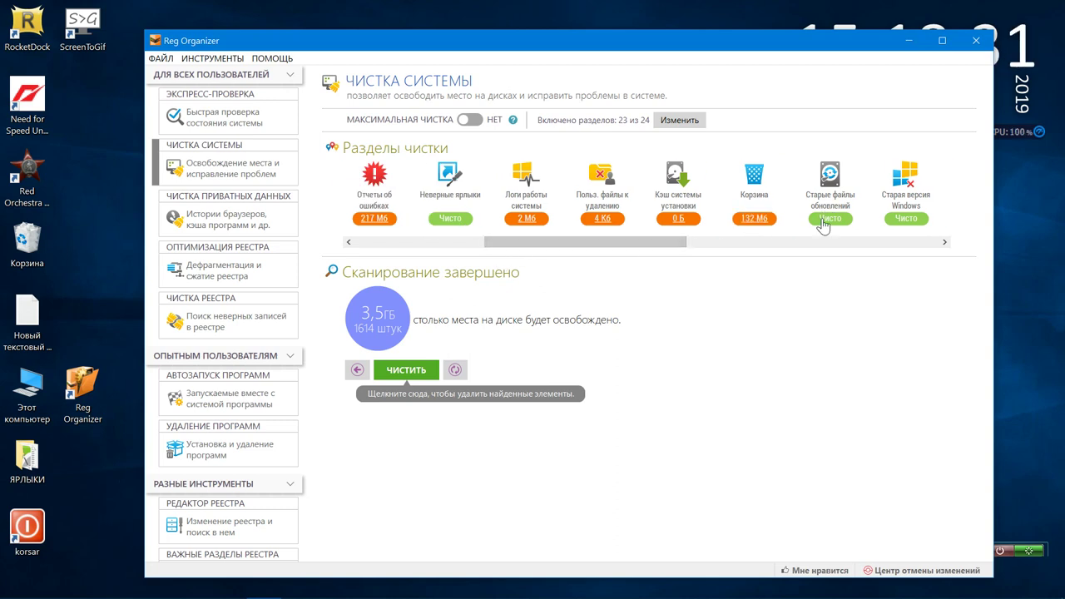
pyautogui.moveTo(636, 247); pyautogui.dragTo(521, 255)
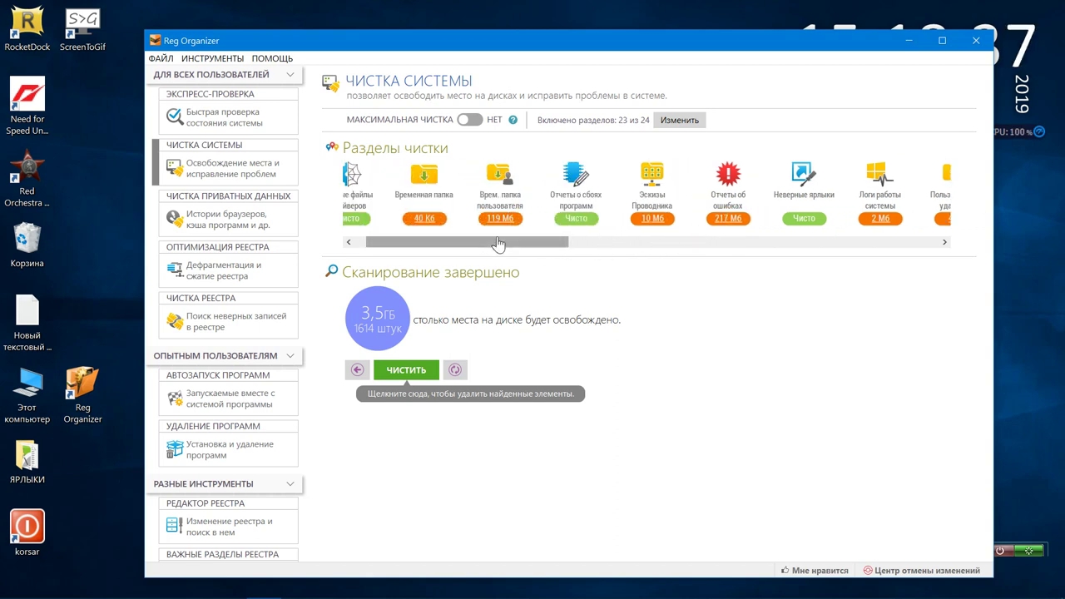
pyautogui.moveTo(497, 242); pyautogui.dragTo(472, 248)
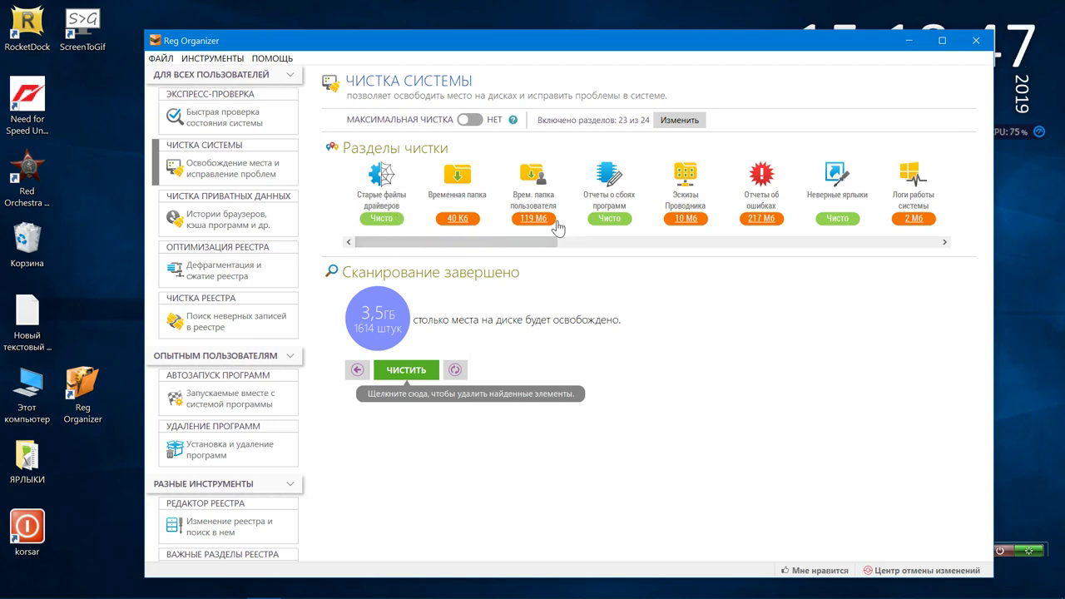
pyautogui.click(429, 379)
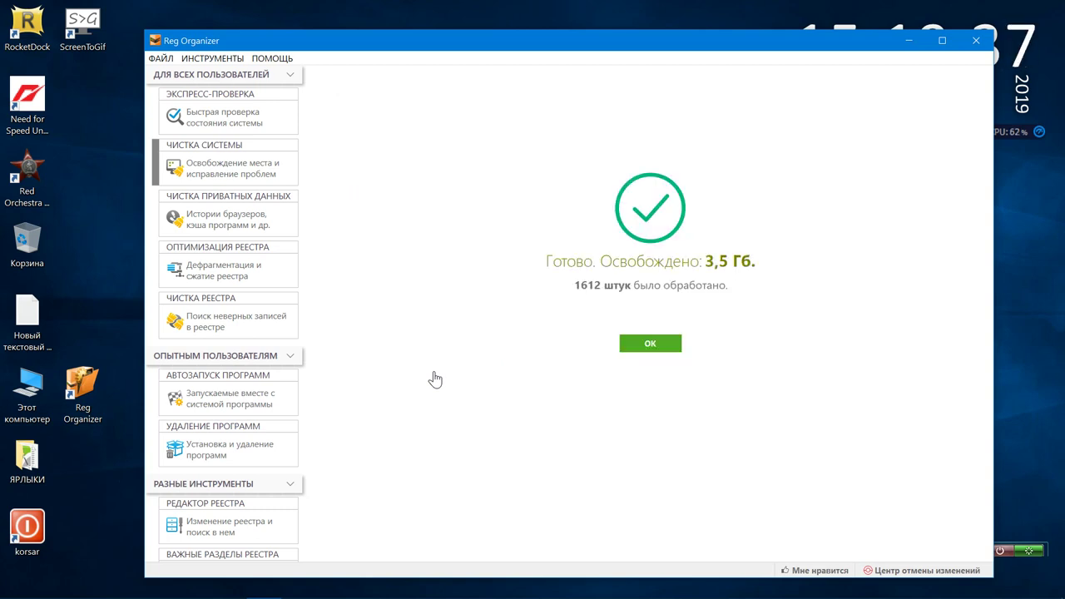
pyautogui.click(658, 356)
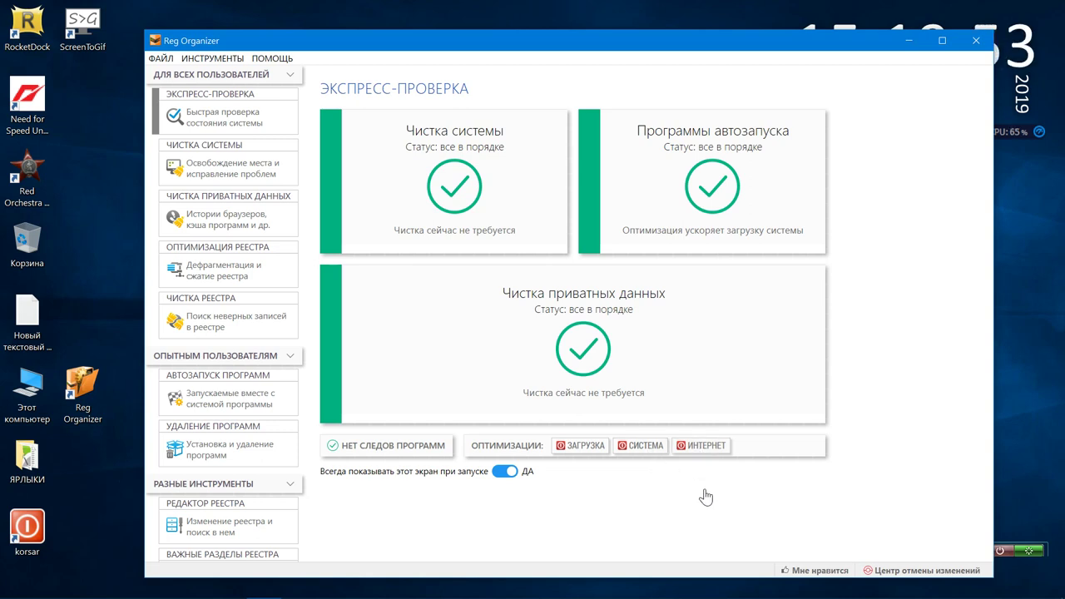
# Step: In "Центр отмены изменений", delete the newest records: "Неверные объекты реестра", "Неверные пути в реестре" and "Ранее открытые файлы"
pyautogui.click(875, 572)
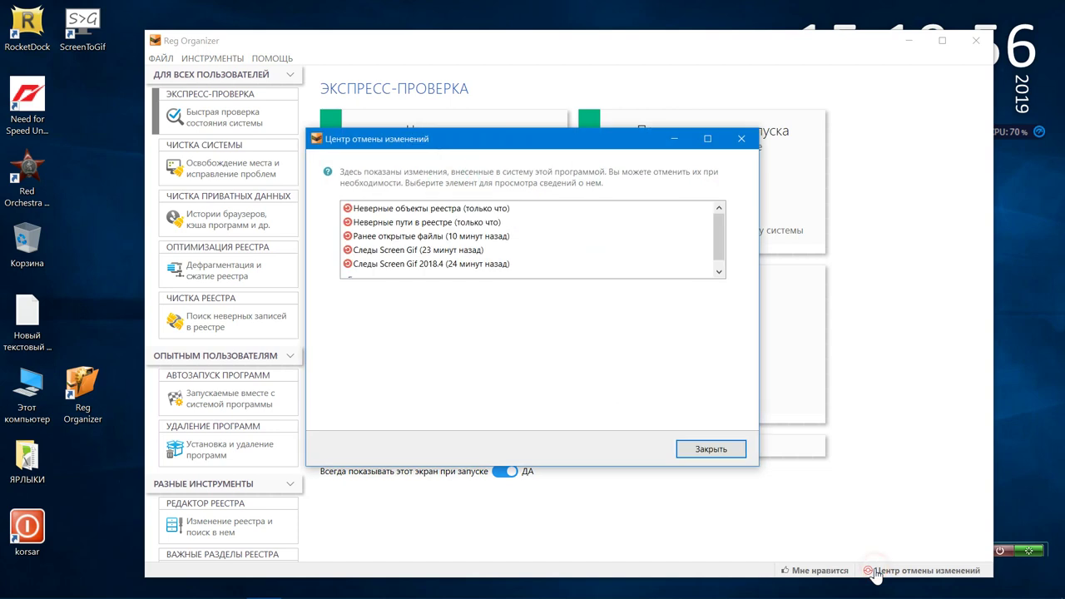
pyautogui.click(452, 208)
pyautogui.click(628, 298)
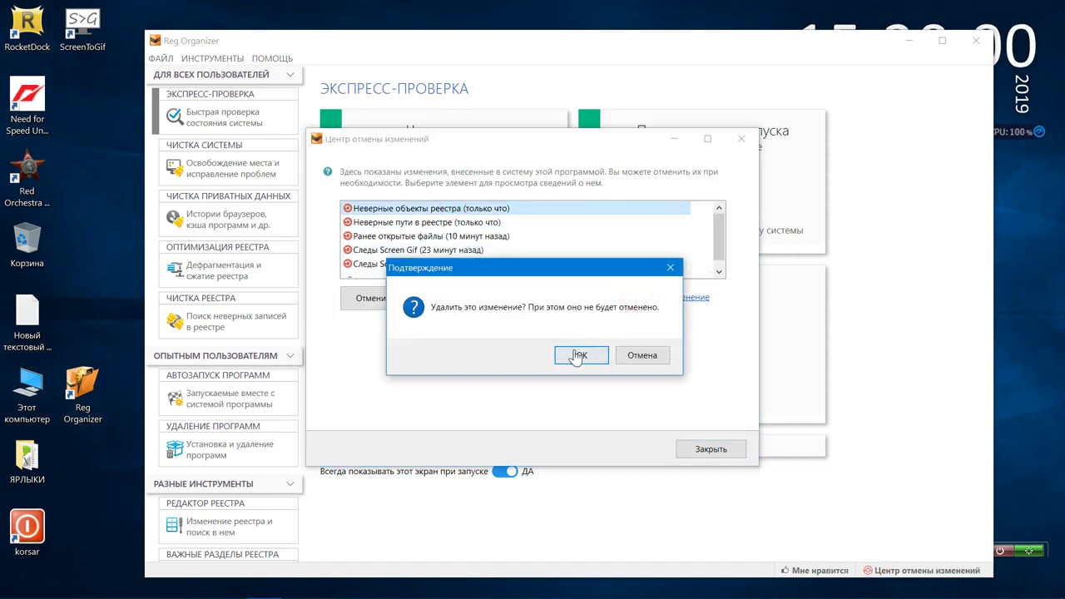
pyautogui.click(575, 350)
pyautogui.click(510, 209)
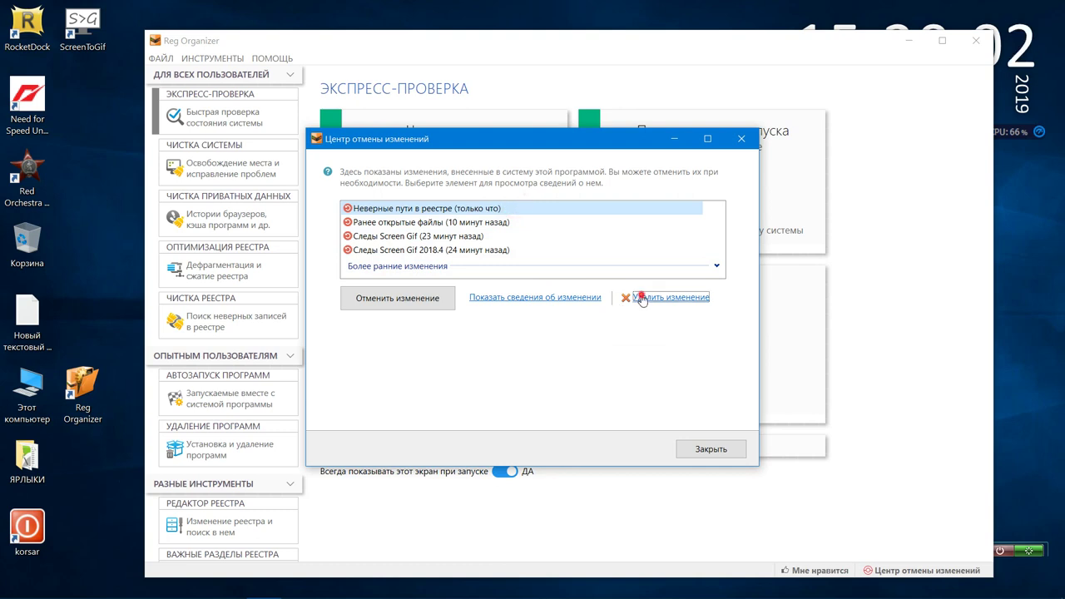
pyautogui.click(639, 297)
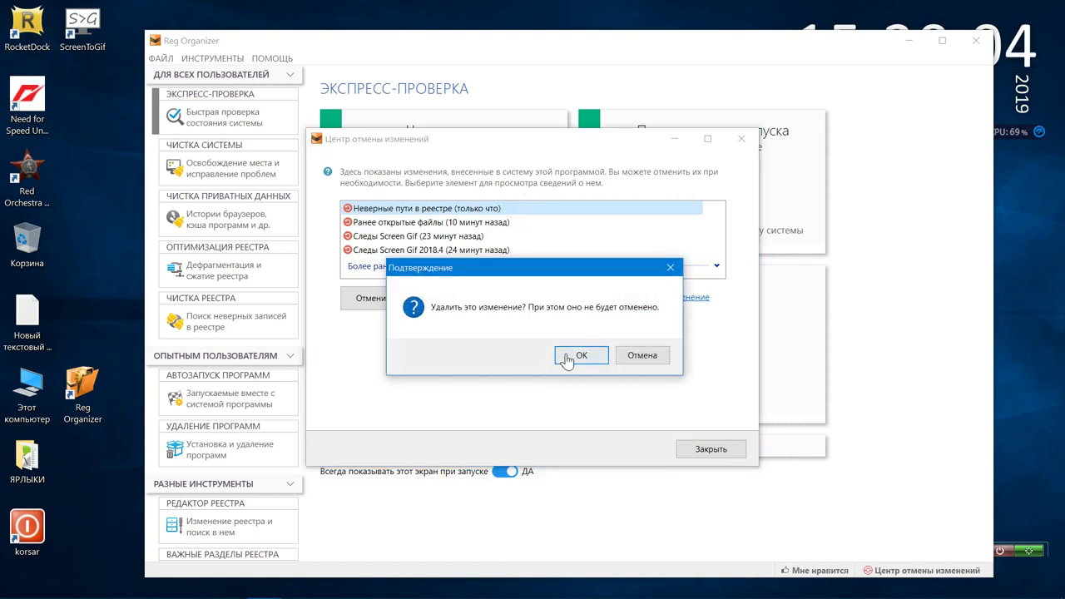
pyautogui.click(572, 353)
pyautogui.click(520, 214)
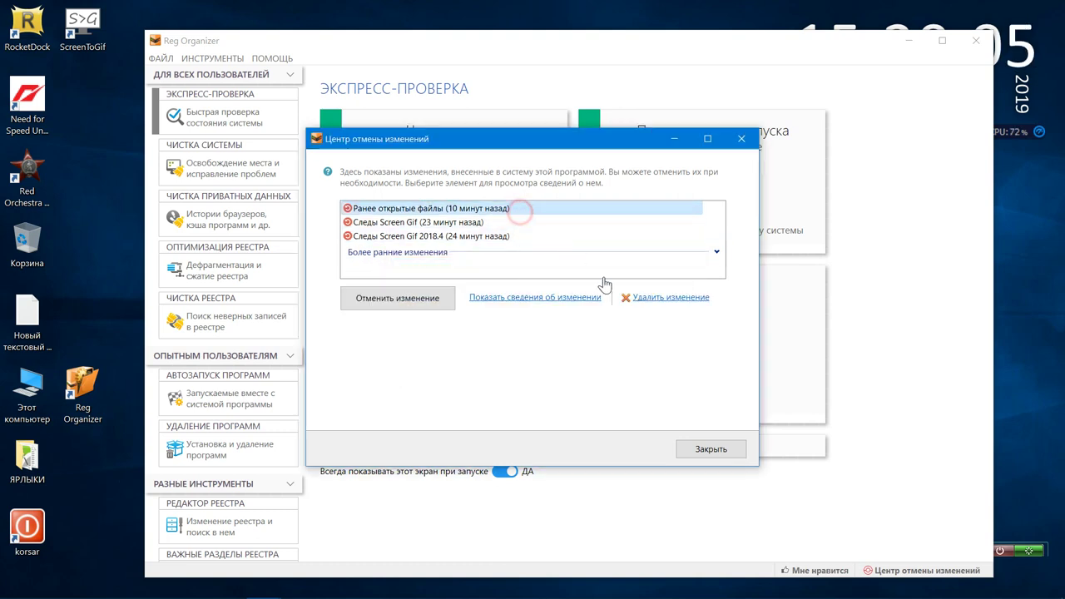
pyautogui.click(651, 297)
pyautogui.click(577, 353)
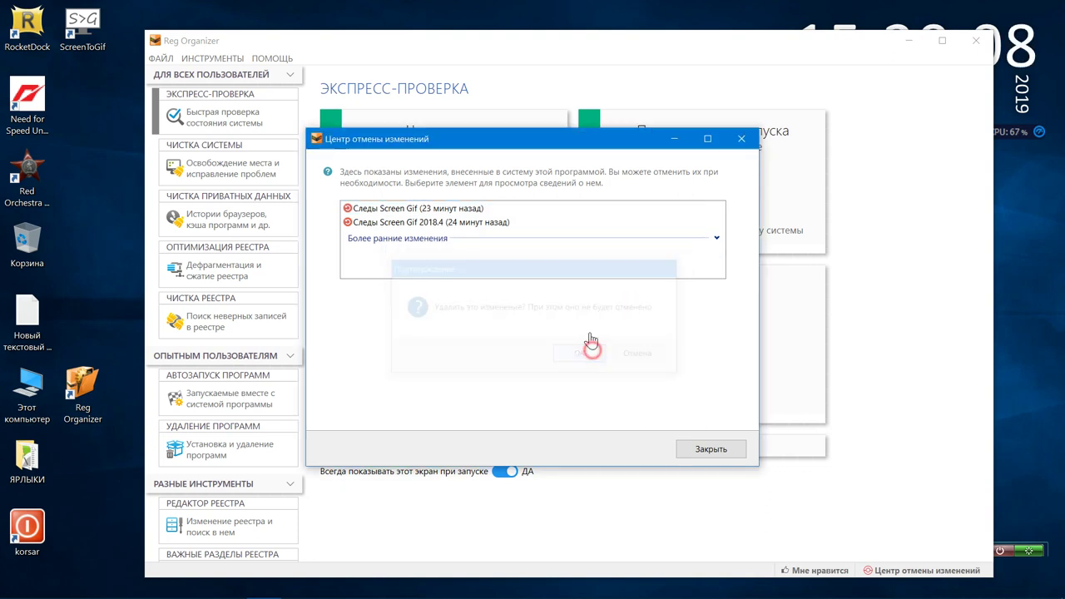
# Step: Delete the change records "Следы Screen Gif" and "Следы Screen Gif 2018.4"
pyautogui.click(537, 211)
pyautogui.click(651, 298)
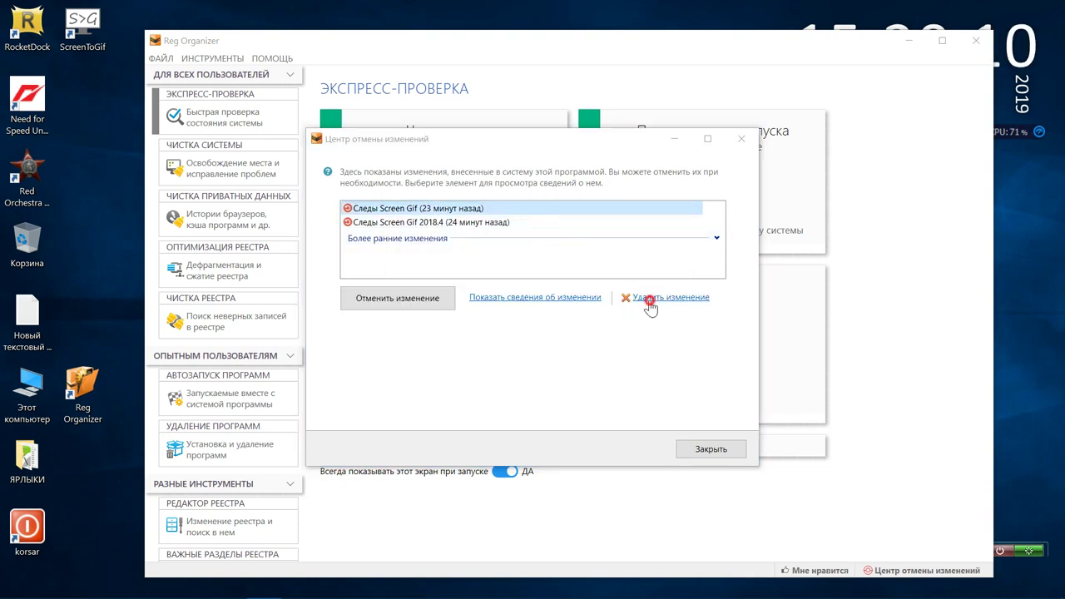
pyautogui.click(580, 353)
pyautogui.click(522, 212)
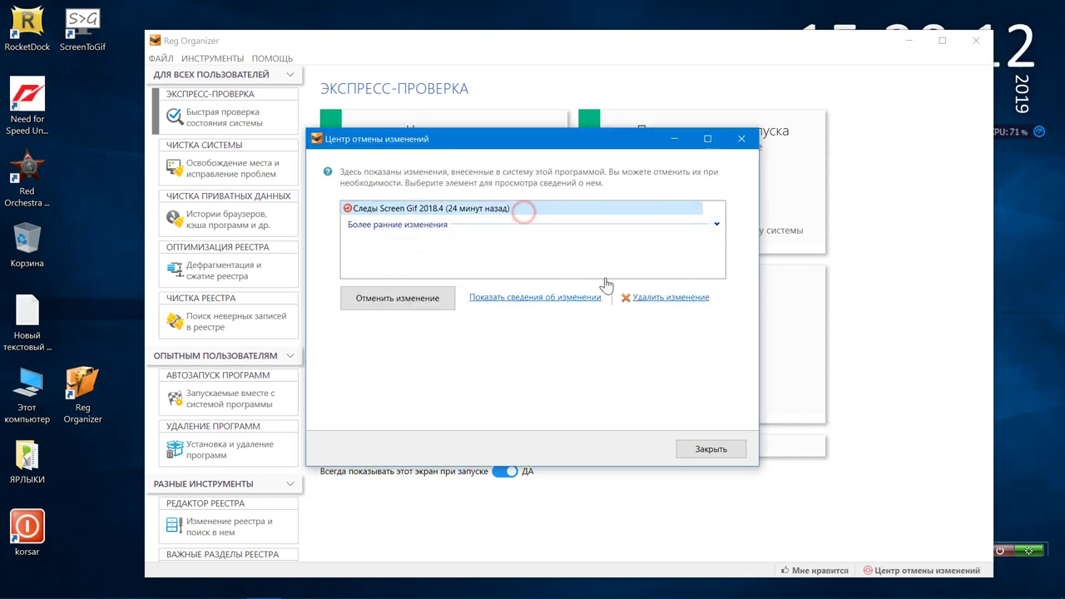
pyautogui.click(649, 298)
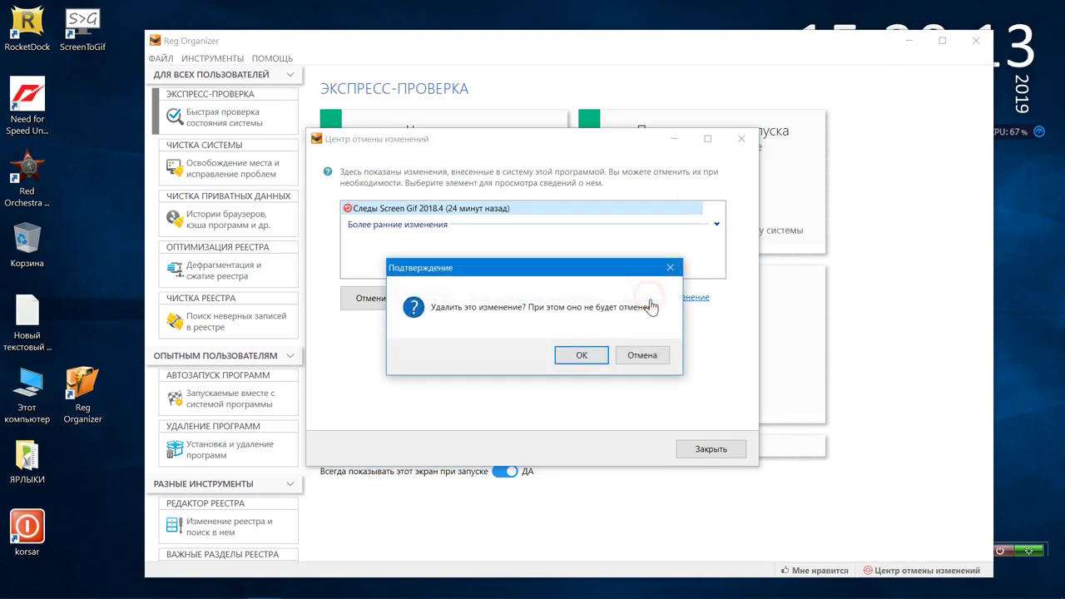
pyautogui.click(582, 355)
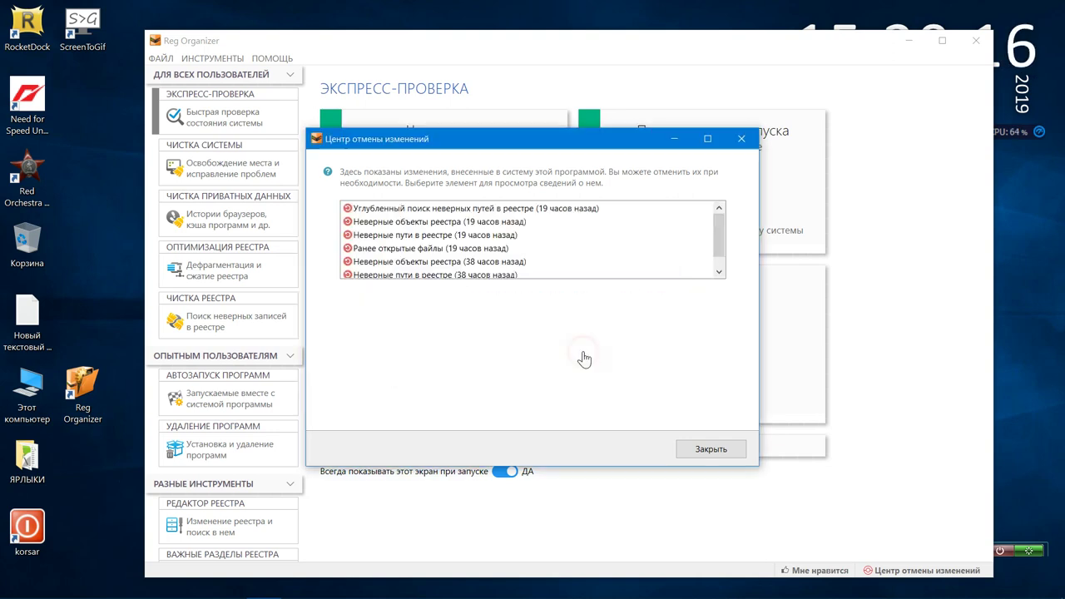
# Step: Delete the four change records from 19 hours ago, from "Углубленный поиск неверных путей в реестре" through "Ранее открытые файлы"
pyautogui.click(545, 209)
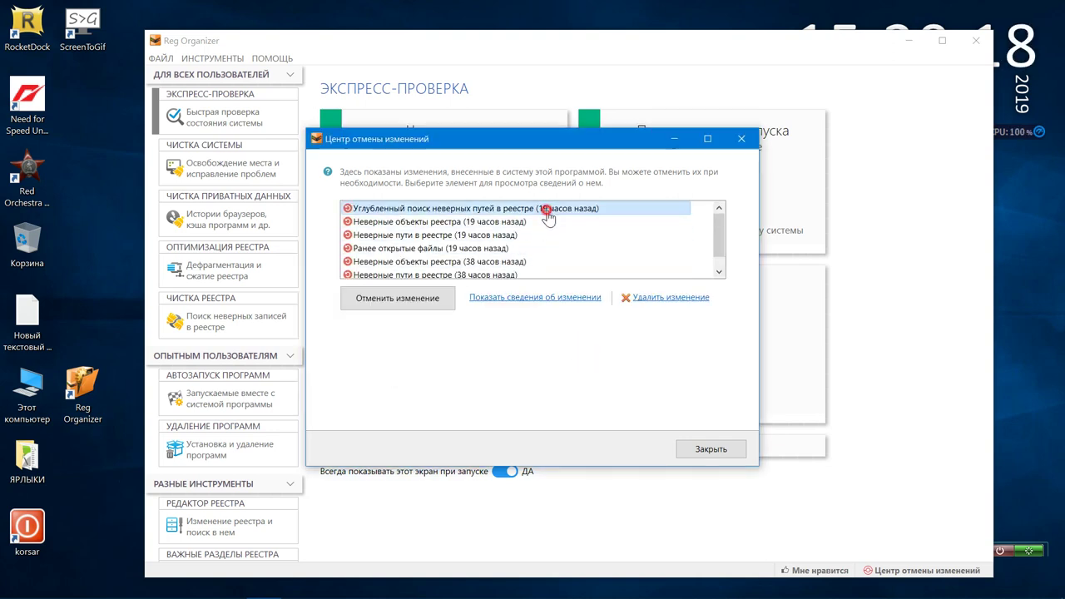
pyautogui.click(663, 298)
pyautogui.click(586, 355)
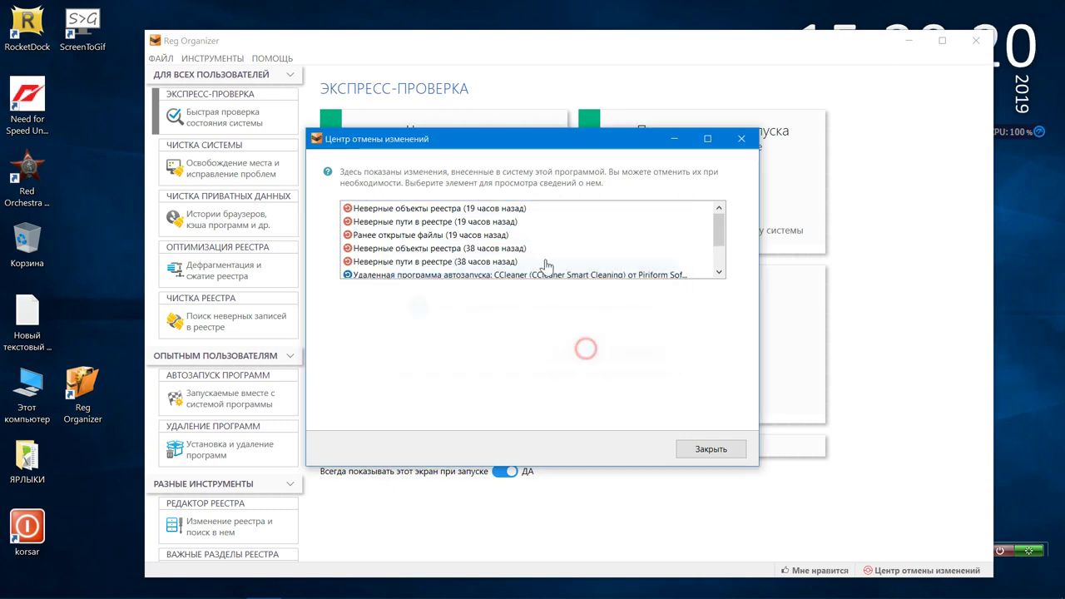
pyautogui.click(542, 209)
pyautogui.click(643, 301)
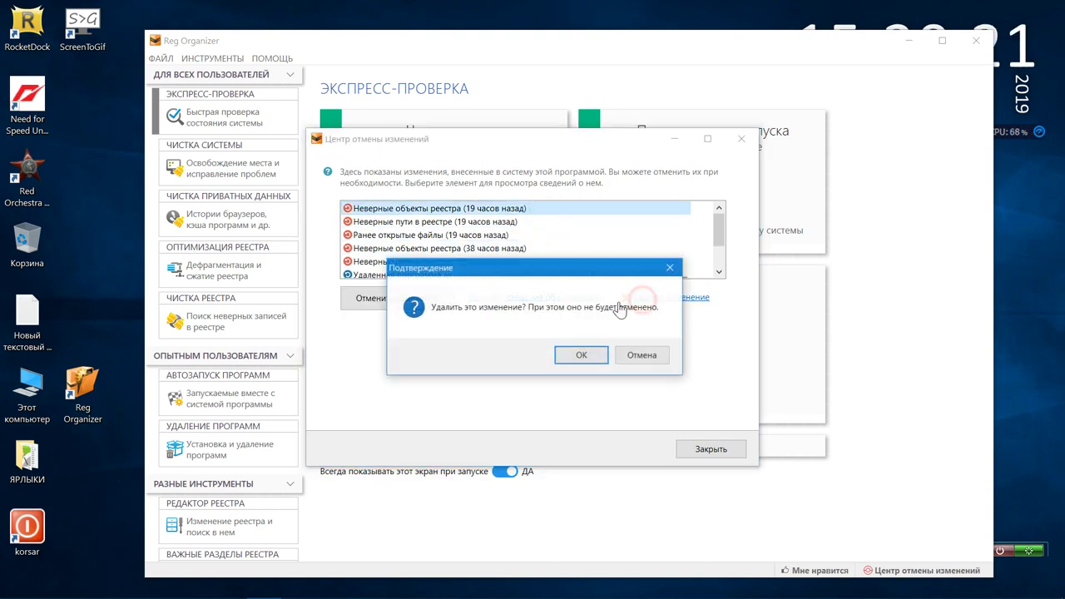
pyautogui.click(582, 355)
pyautogui.click(532, 209)
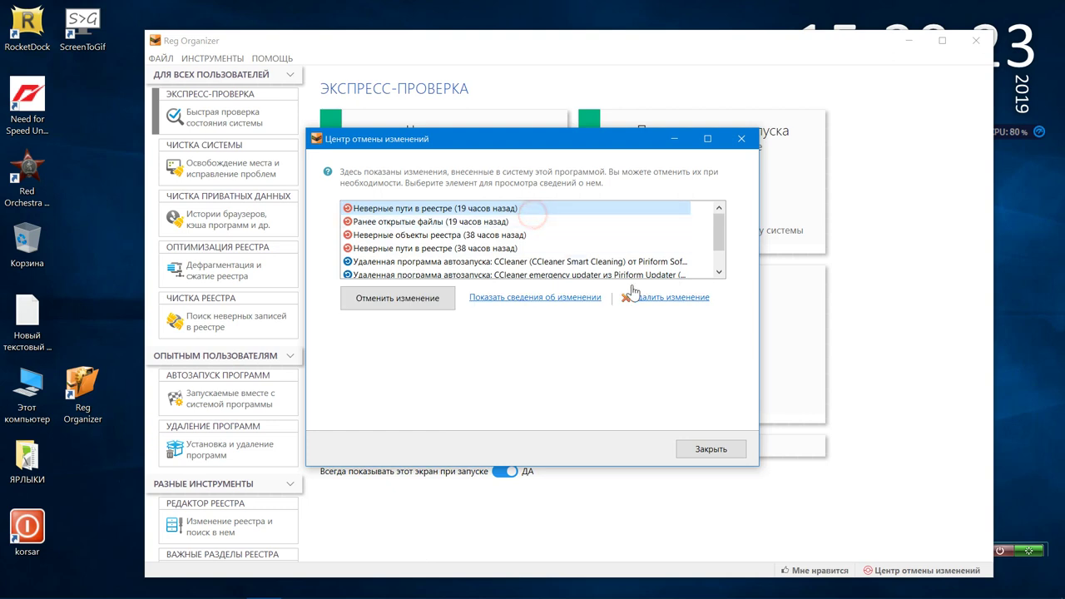
pyautogui.click(639, 297)
pyautogui.click(568, 352)
pyautogui.click(549, 209)
pyautogui.click(661, 298)
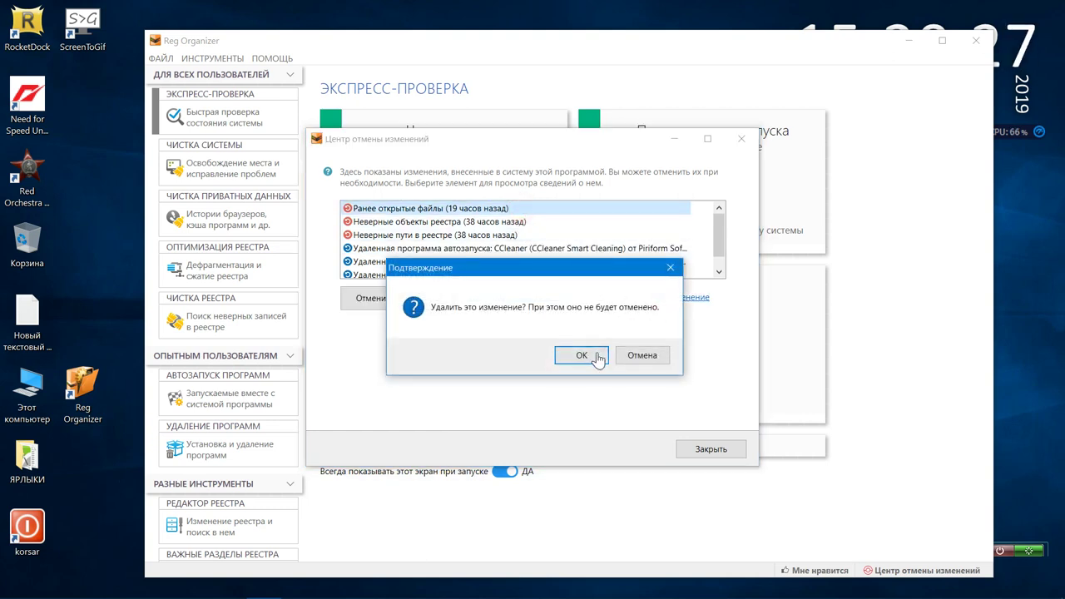
pyautogui.click(583, 356)
# Step: Delete the 38-hour-old records "Неверные объекты реестра" and "Неверные пути в реестре", keeping the removed startup programs, and close the undo center
pyautogui.click(556, 208)
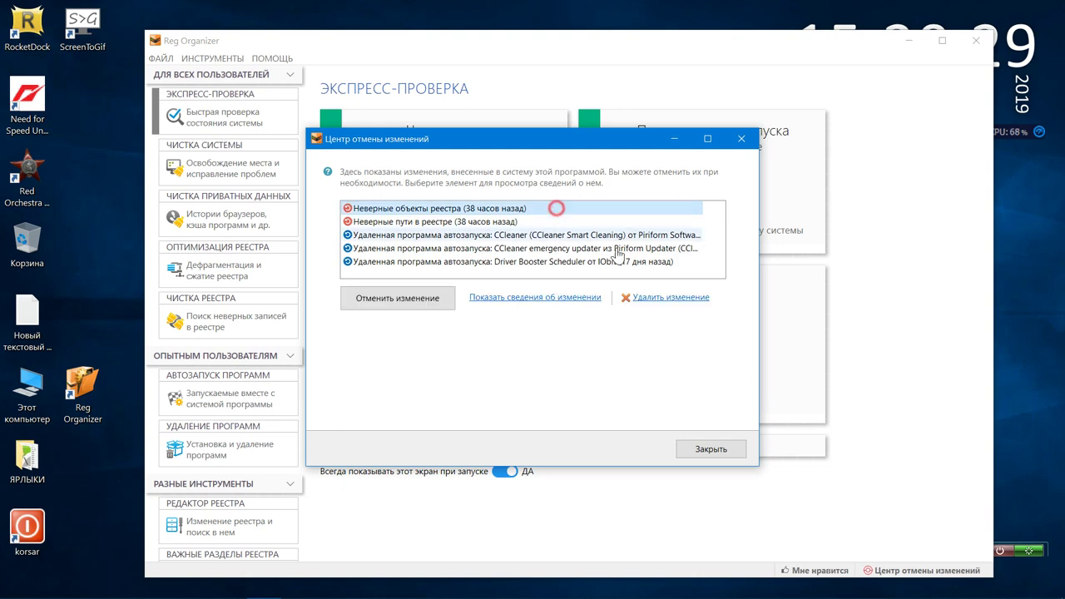
pyautogui.click(647, 297)
pyautogui.click(578, 356)
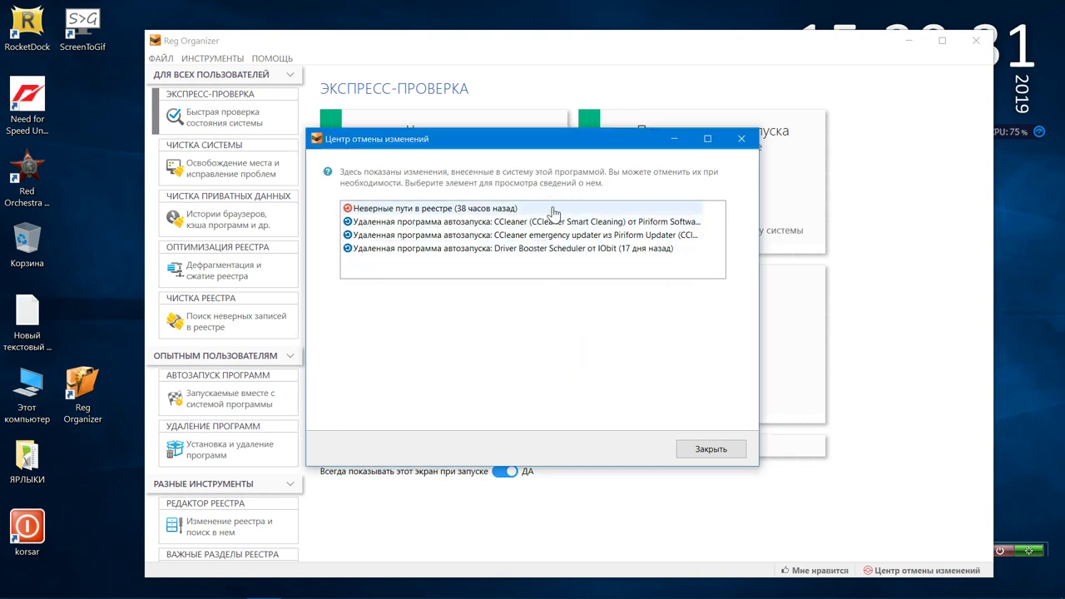
pyautogui.click(552, 208)
pyautogui.click(639, 297)
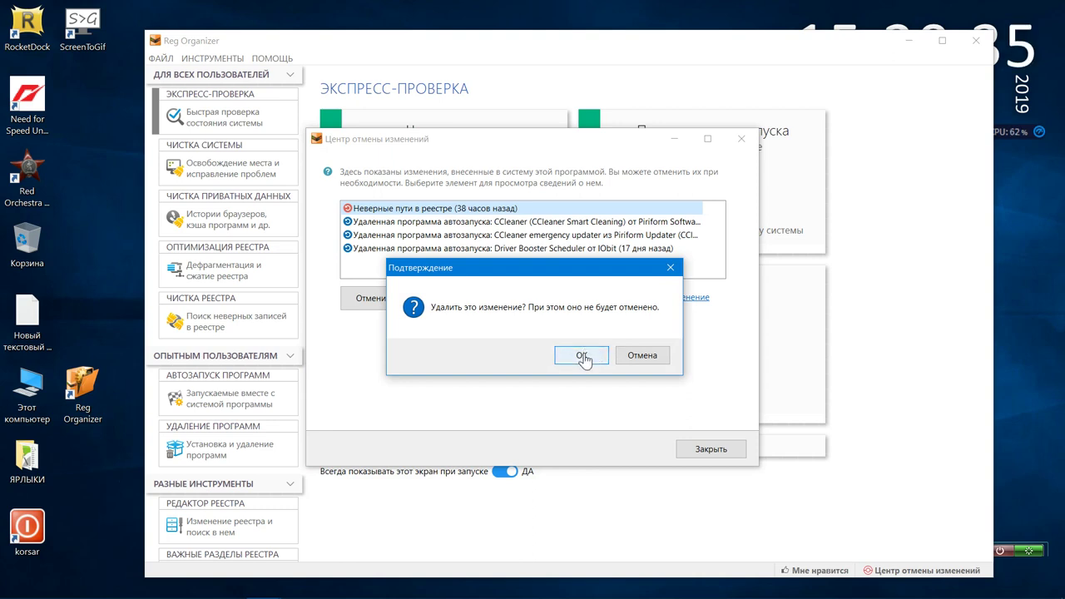
pyautogui.click(582, 355)
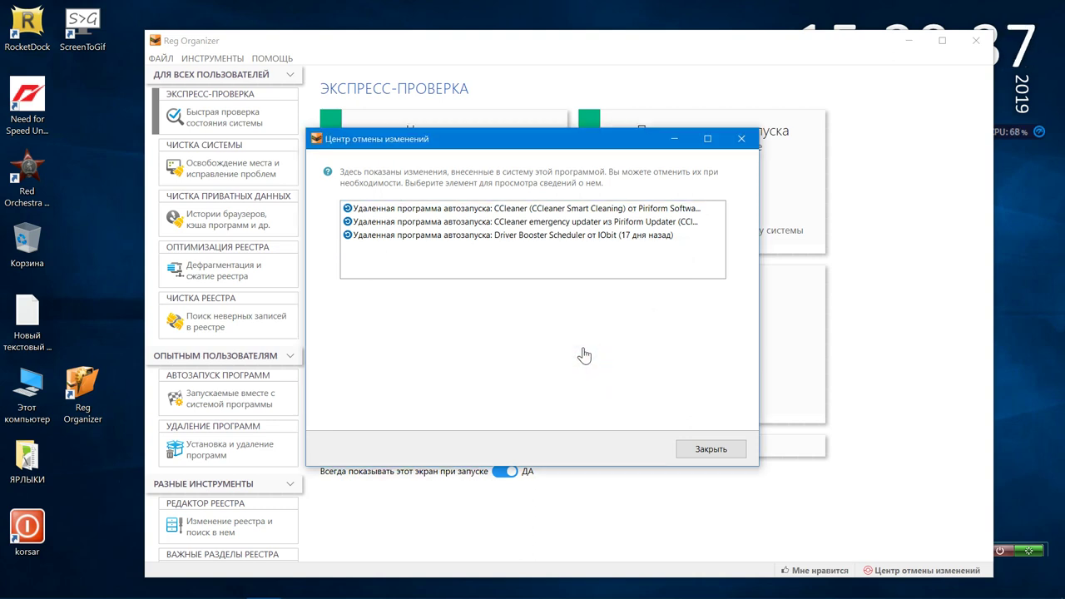
pyautogui.click(699, 449)
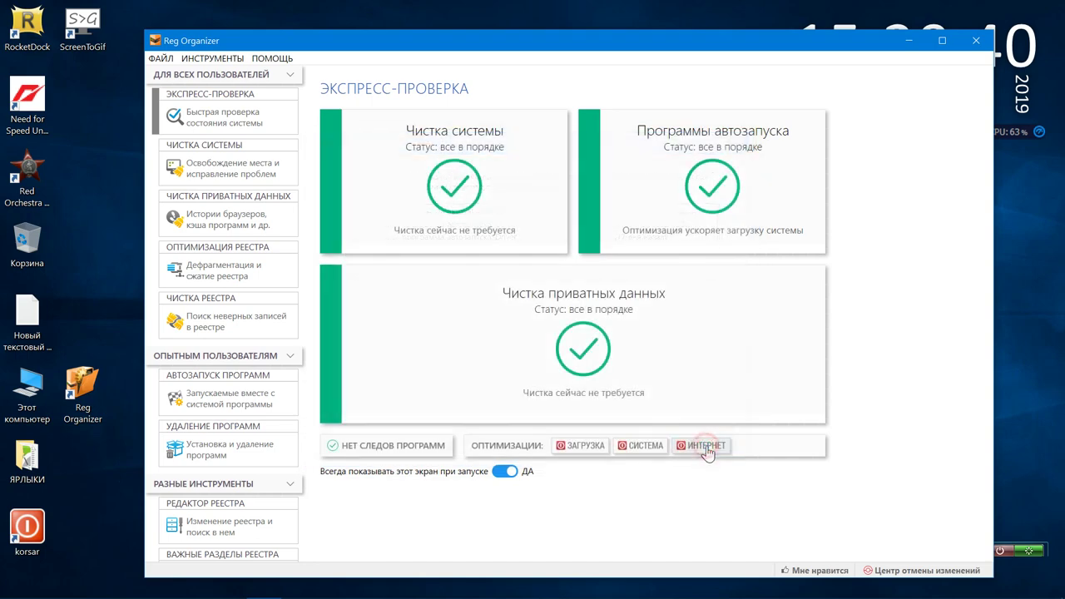
# Step: Close Reg Organizer and look through the list of installed programs in Windows
pyautogui.click(973, 42)
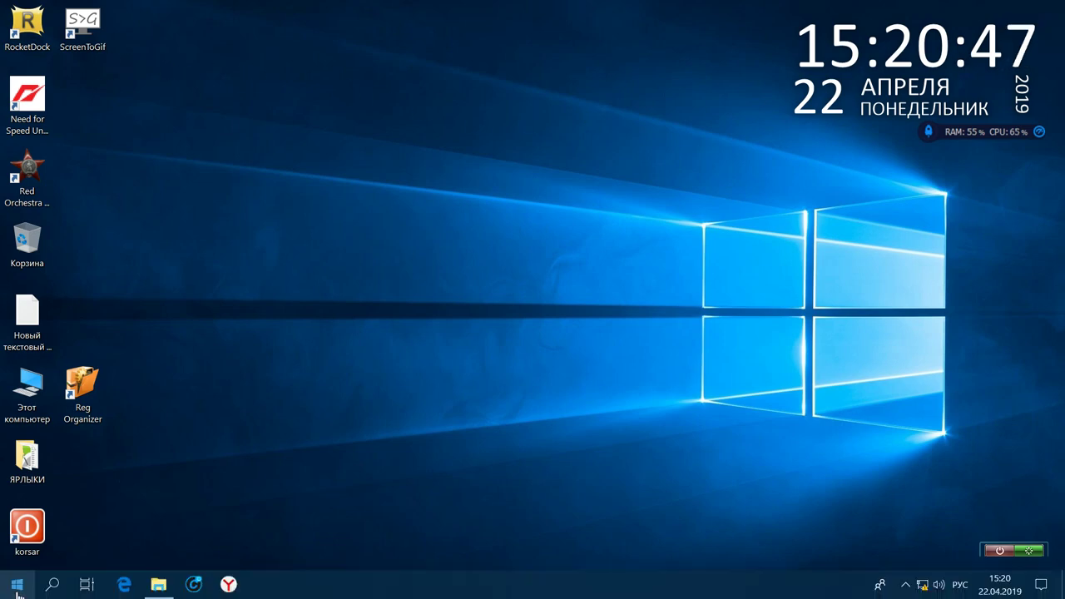
pyautogui.click(17, 584)
pyautogui.scroll(-5, 84, 442)
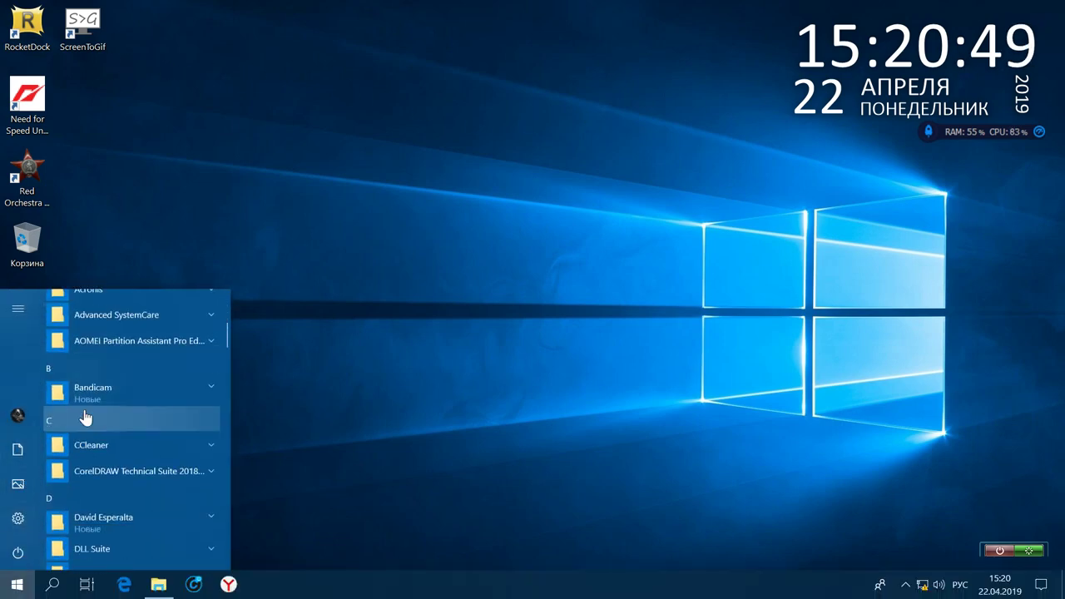
pyautogui.click(161, 119)
# Step: Start the complete removal of ScreenToGif with Reg Organizer from the program's desktop shortcut
pyautogui.click(79, 27)
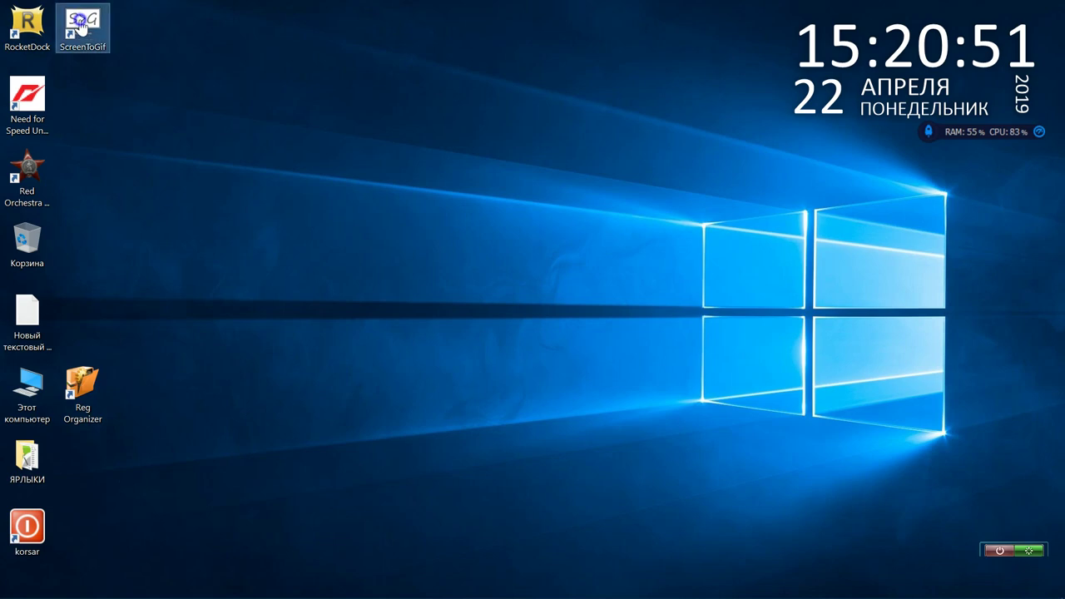
pyautogui.rightClick(83, 25)
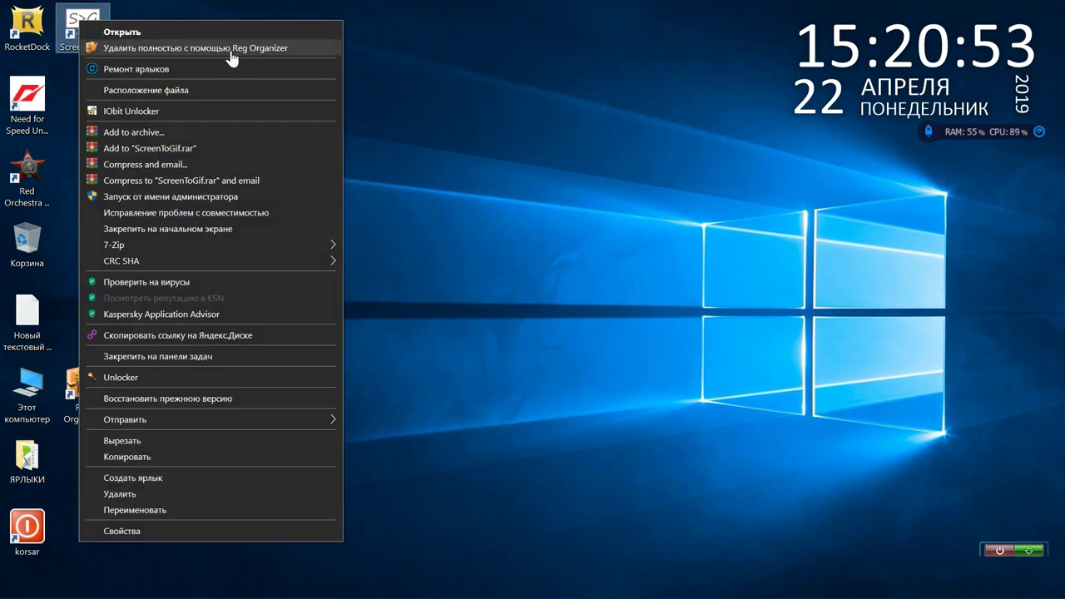
pyautogui.click(169, 48)
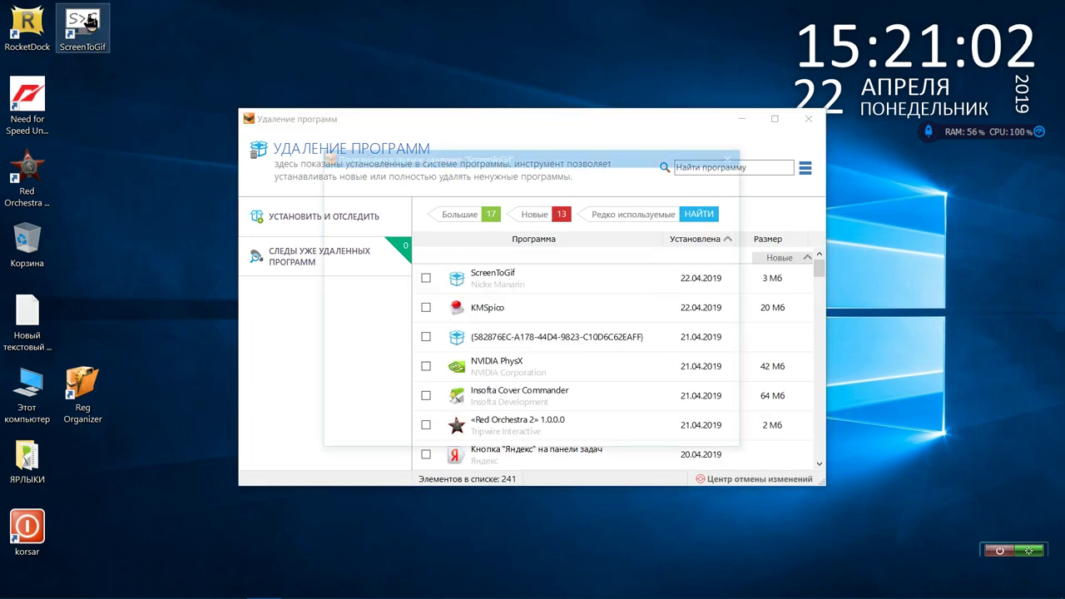
pyautogui.rightClick(89, 15)
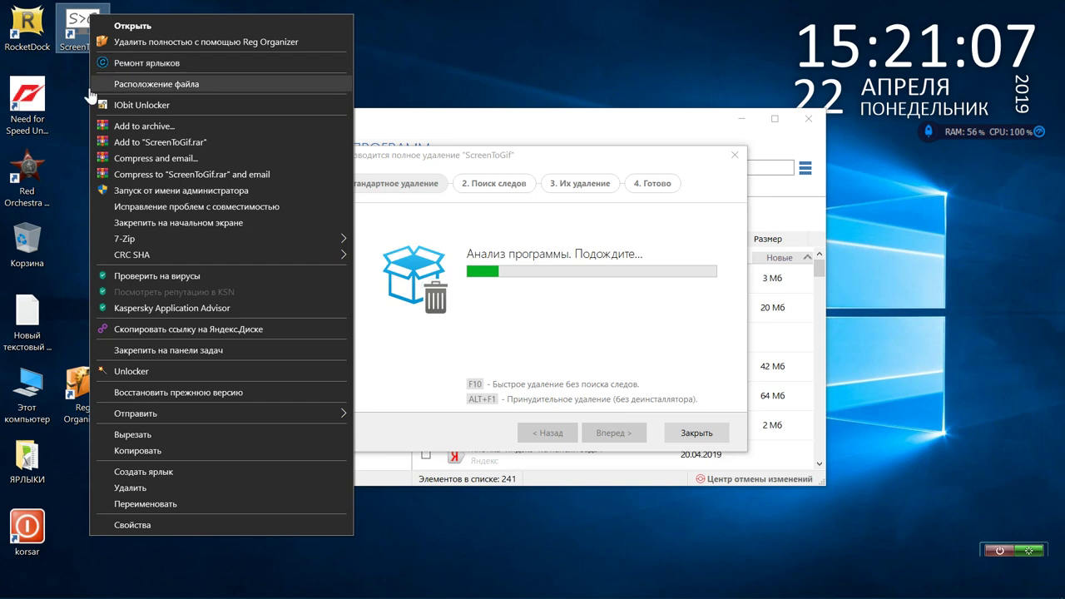
pyautogui.click(79, 176)
pyautogui.moveTo(193, 585)
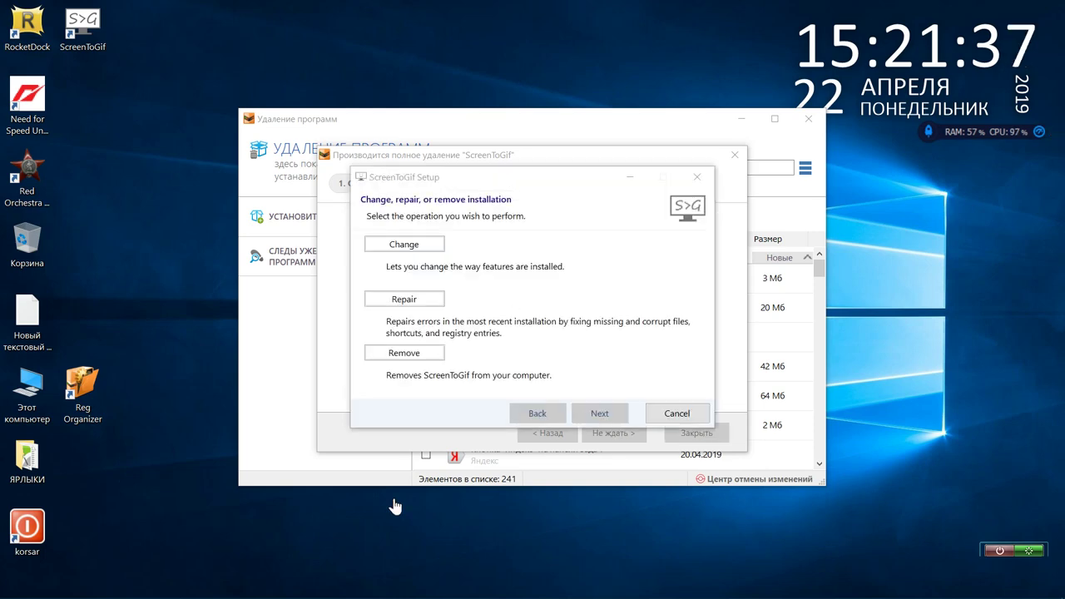
# Step: Choose to remove ScreenToGif in its setup wizard and permit DTF Self-Extracting Custom Action in Kaspersky Internet Security, remembering the choice for this program
pyautogui.click(404, 352)
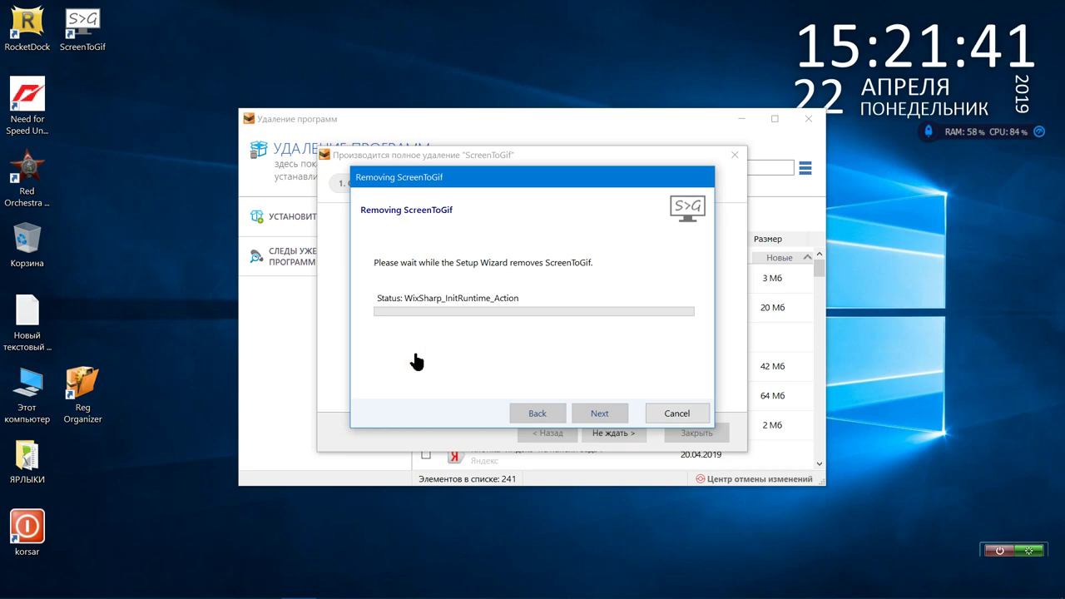
pyautogui.click(798, 541)
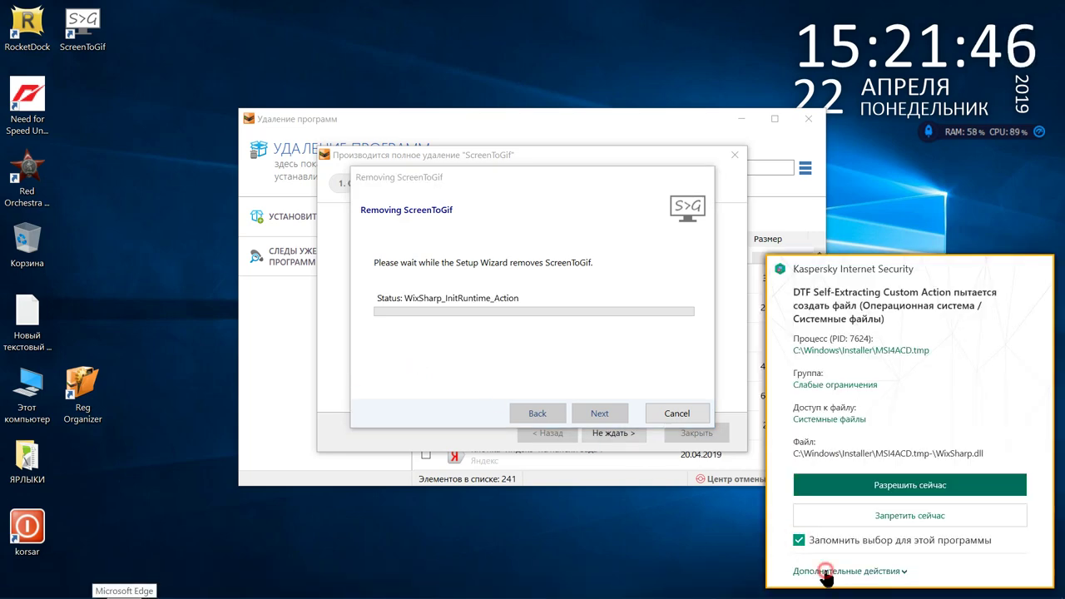
pyautogui.click(823, 578)
pyautogui.click(835, 524)
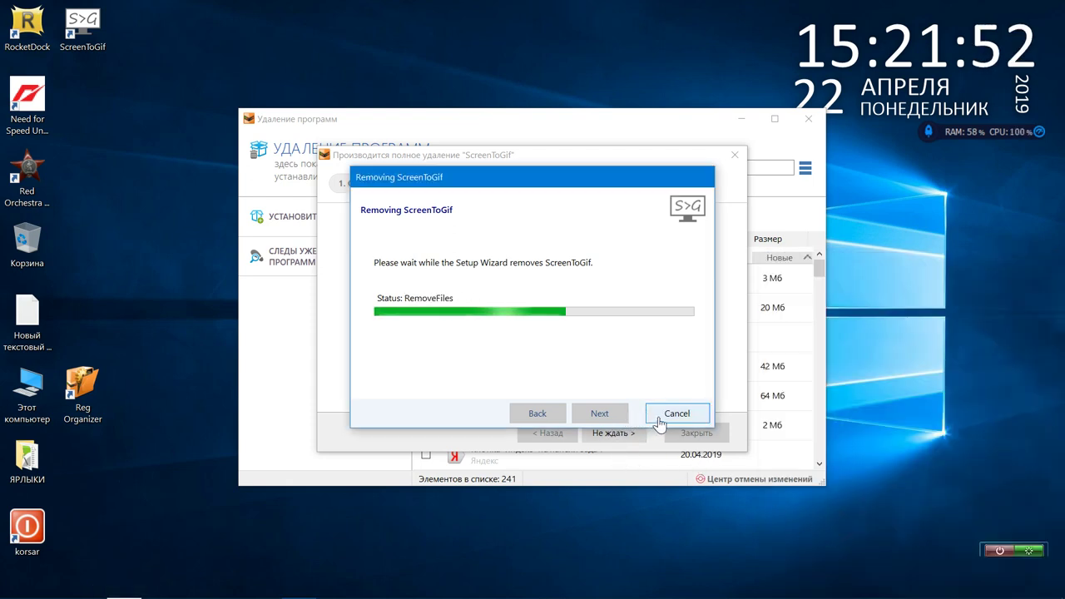
# Step: Finish the setup wizard and continue through the search for leftover traces to complete the full removal of ScreenToGif
pyautogui.click(623, 416)
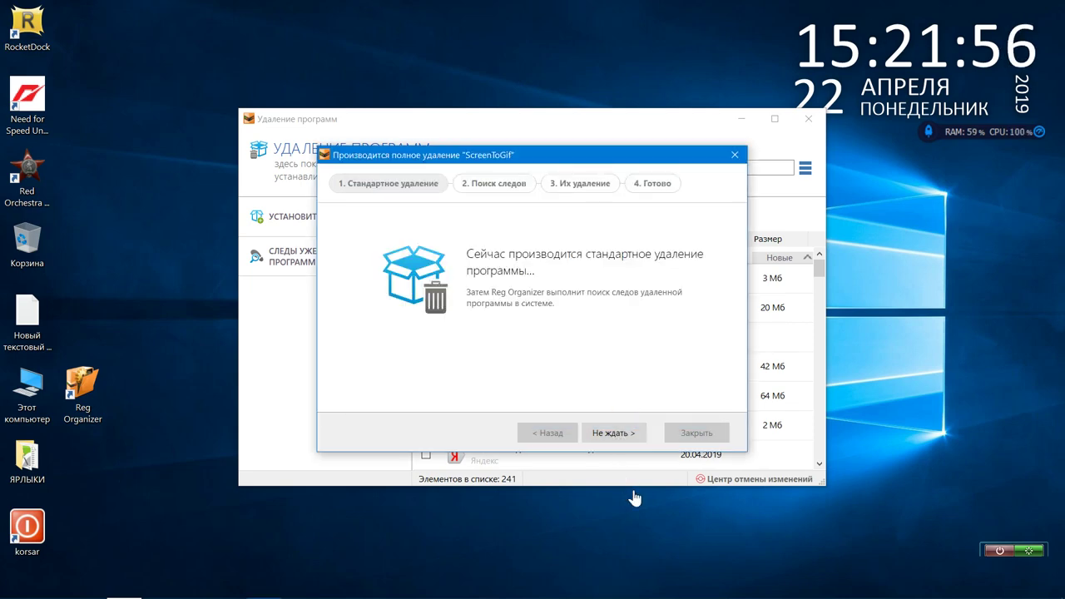
pyautogui.click(615, 437)
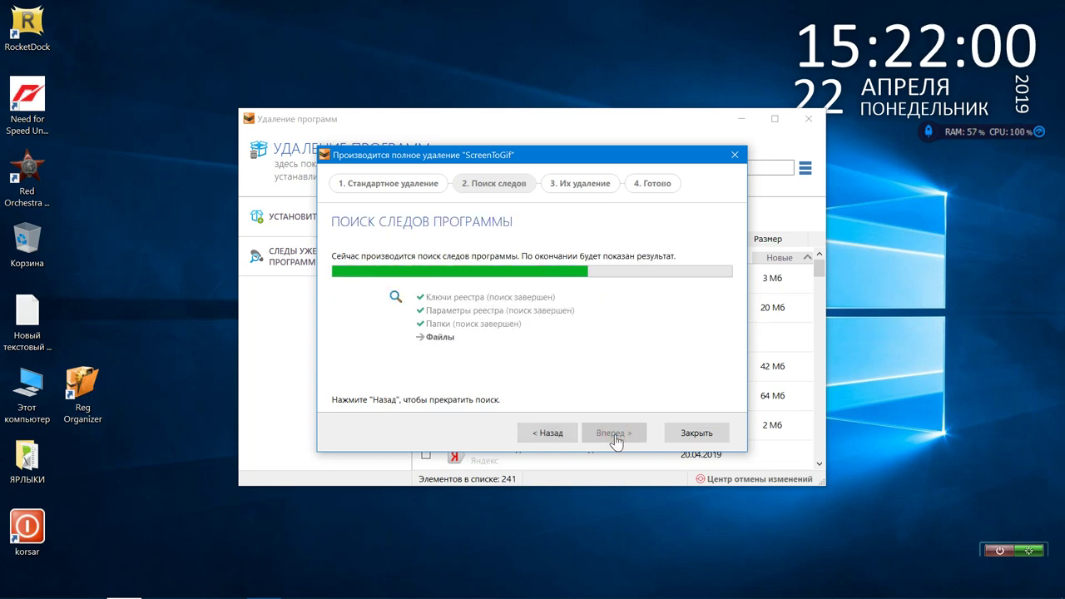
pyautogui.click(615, 433)
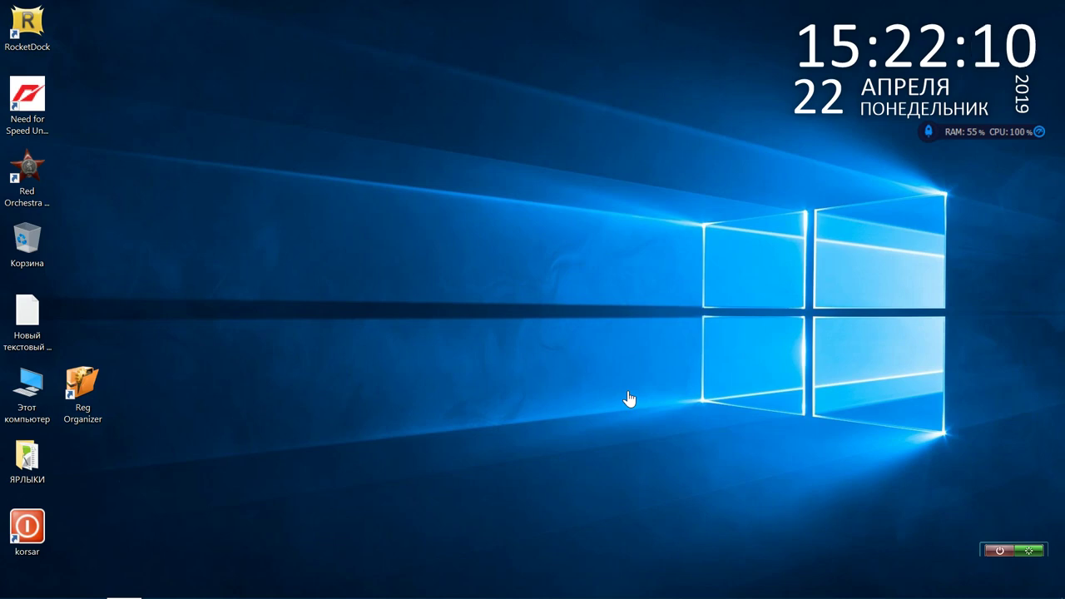
# Step: Reopen Reg Organizer to review the express check statuses, and close the program
pyautogui.click(95, 398)
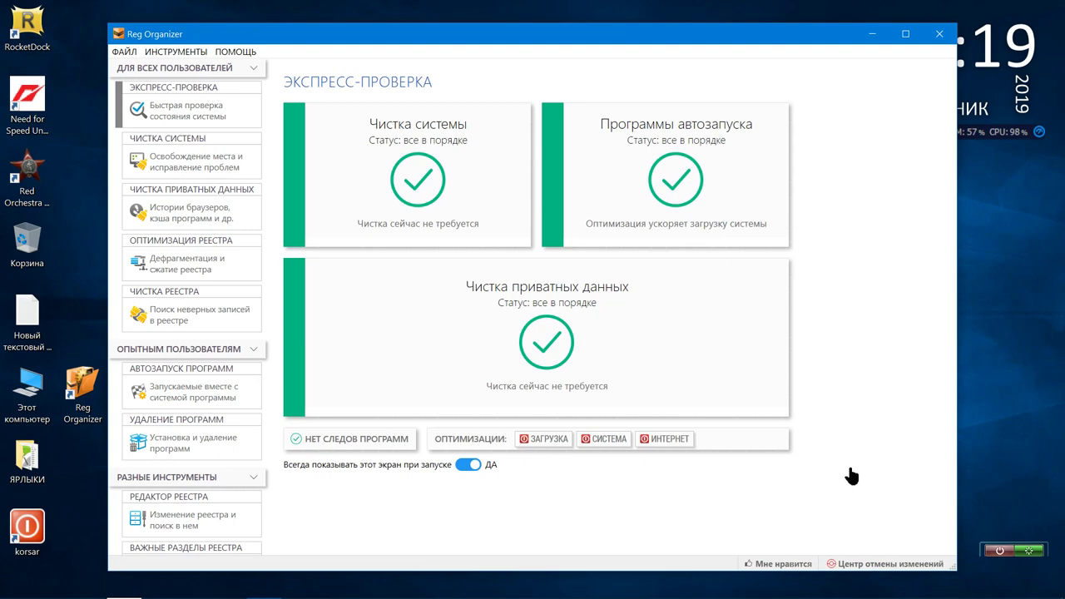
pyautogui.click(939, 34)
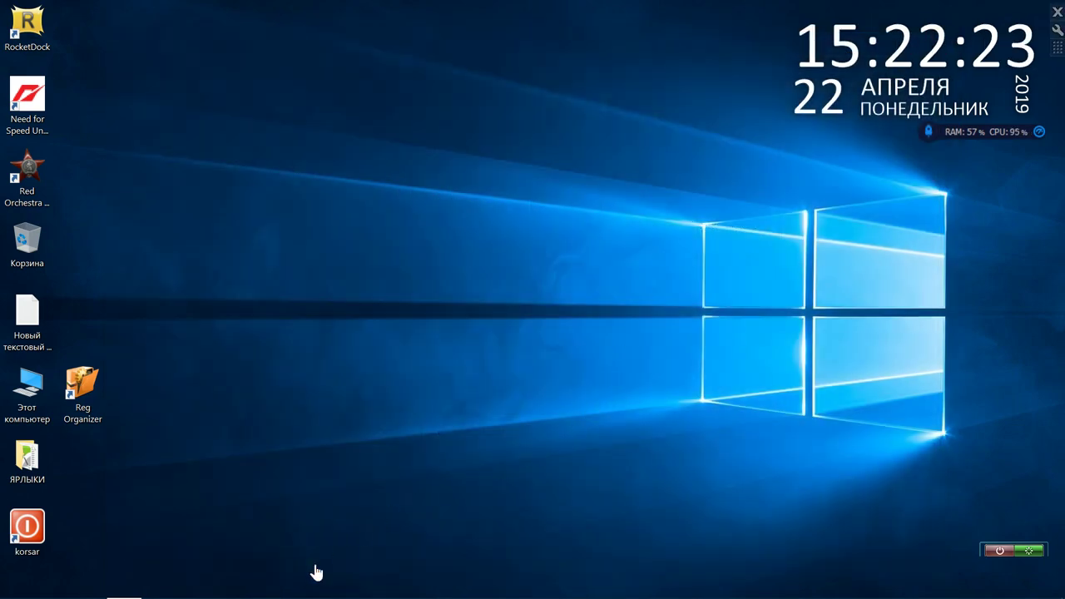